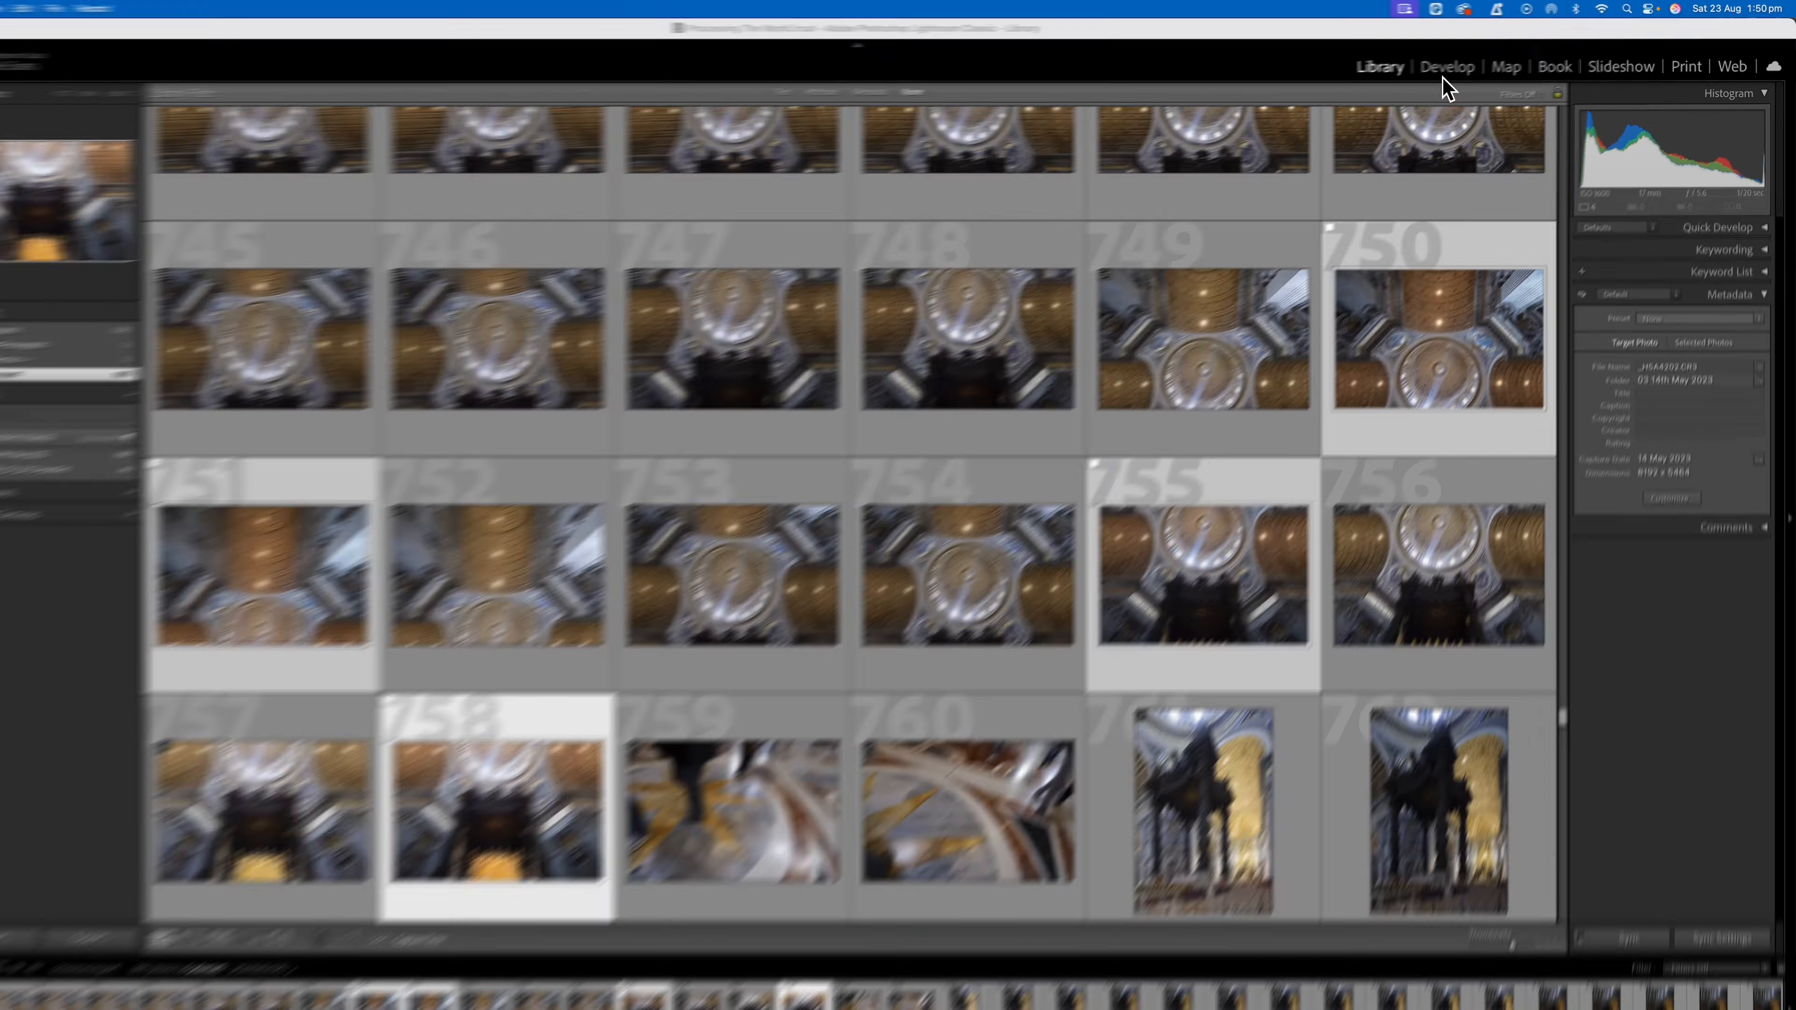
Open the four selected dome photos for developing and set Exposure to +0.45, Highlights to −65 and Contrast to +16.
left_click(1462, 63)
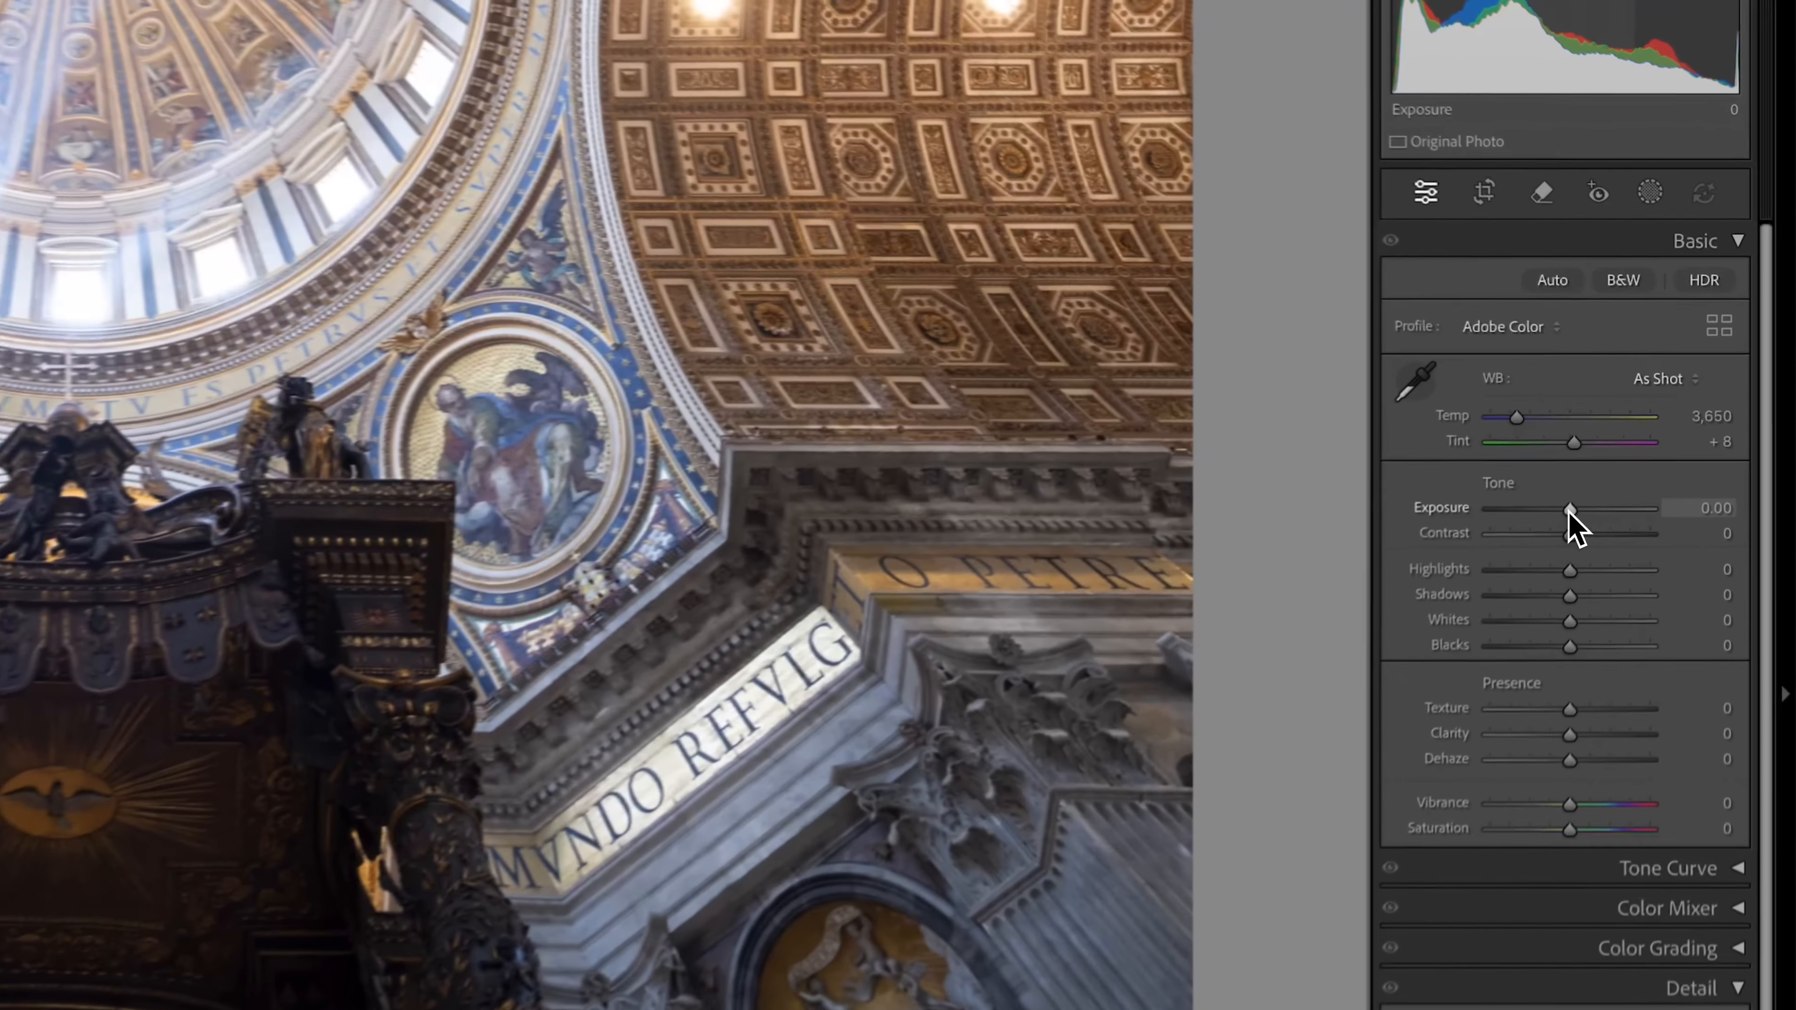
left_click_drag(1569, 511, 1578, 511)
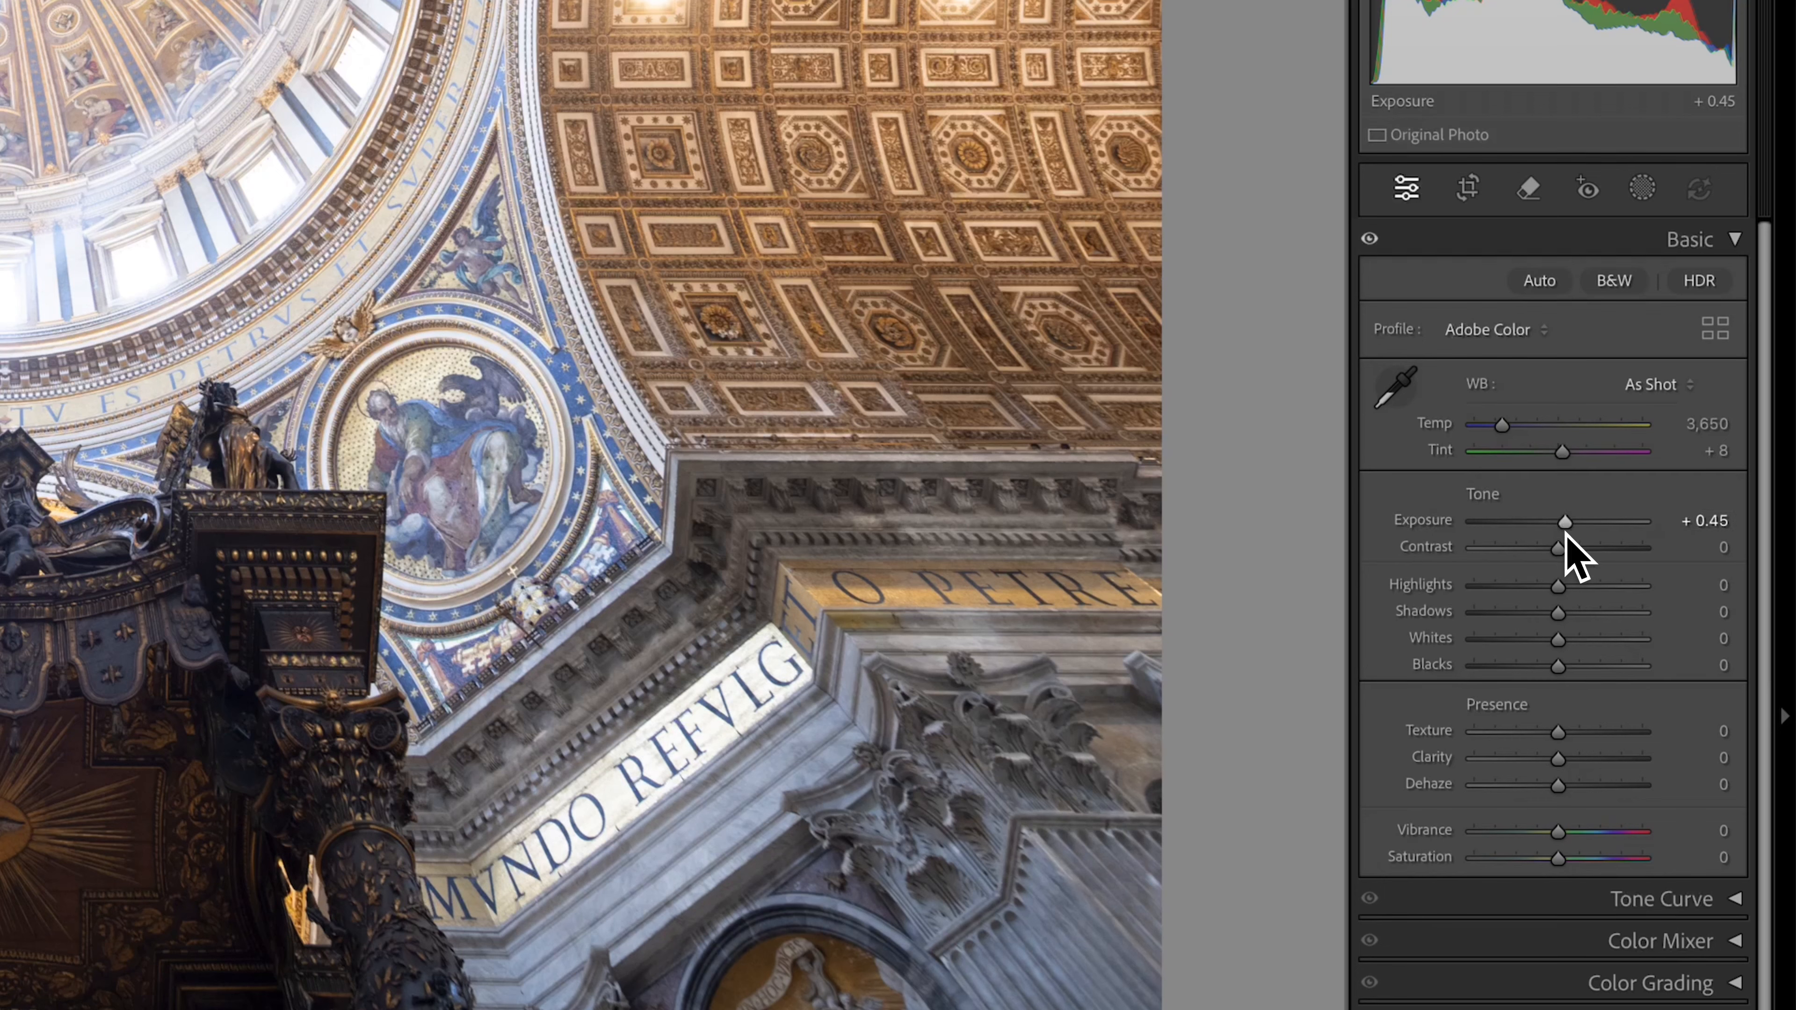
left_click_drag(1559, 589, 1507, 594)
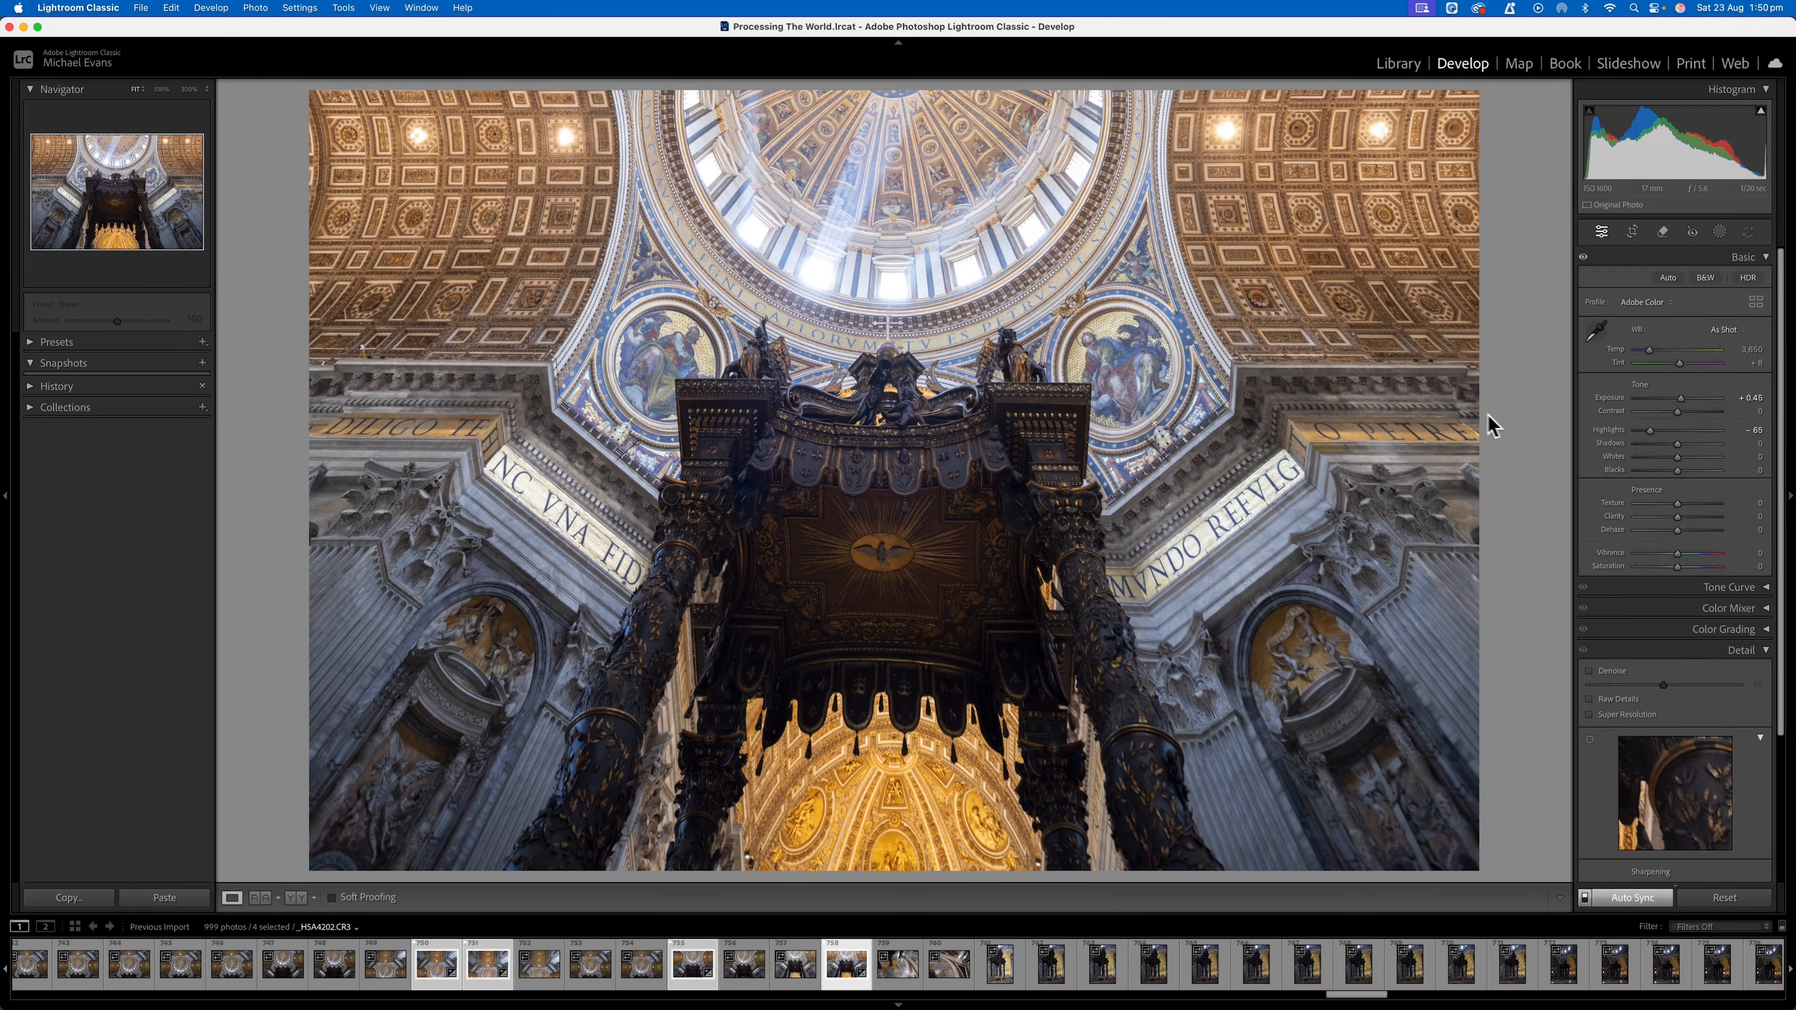
left_click_drag(1677, 411, 1683, 413)
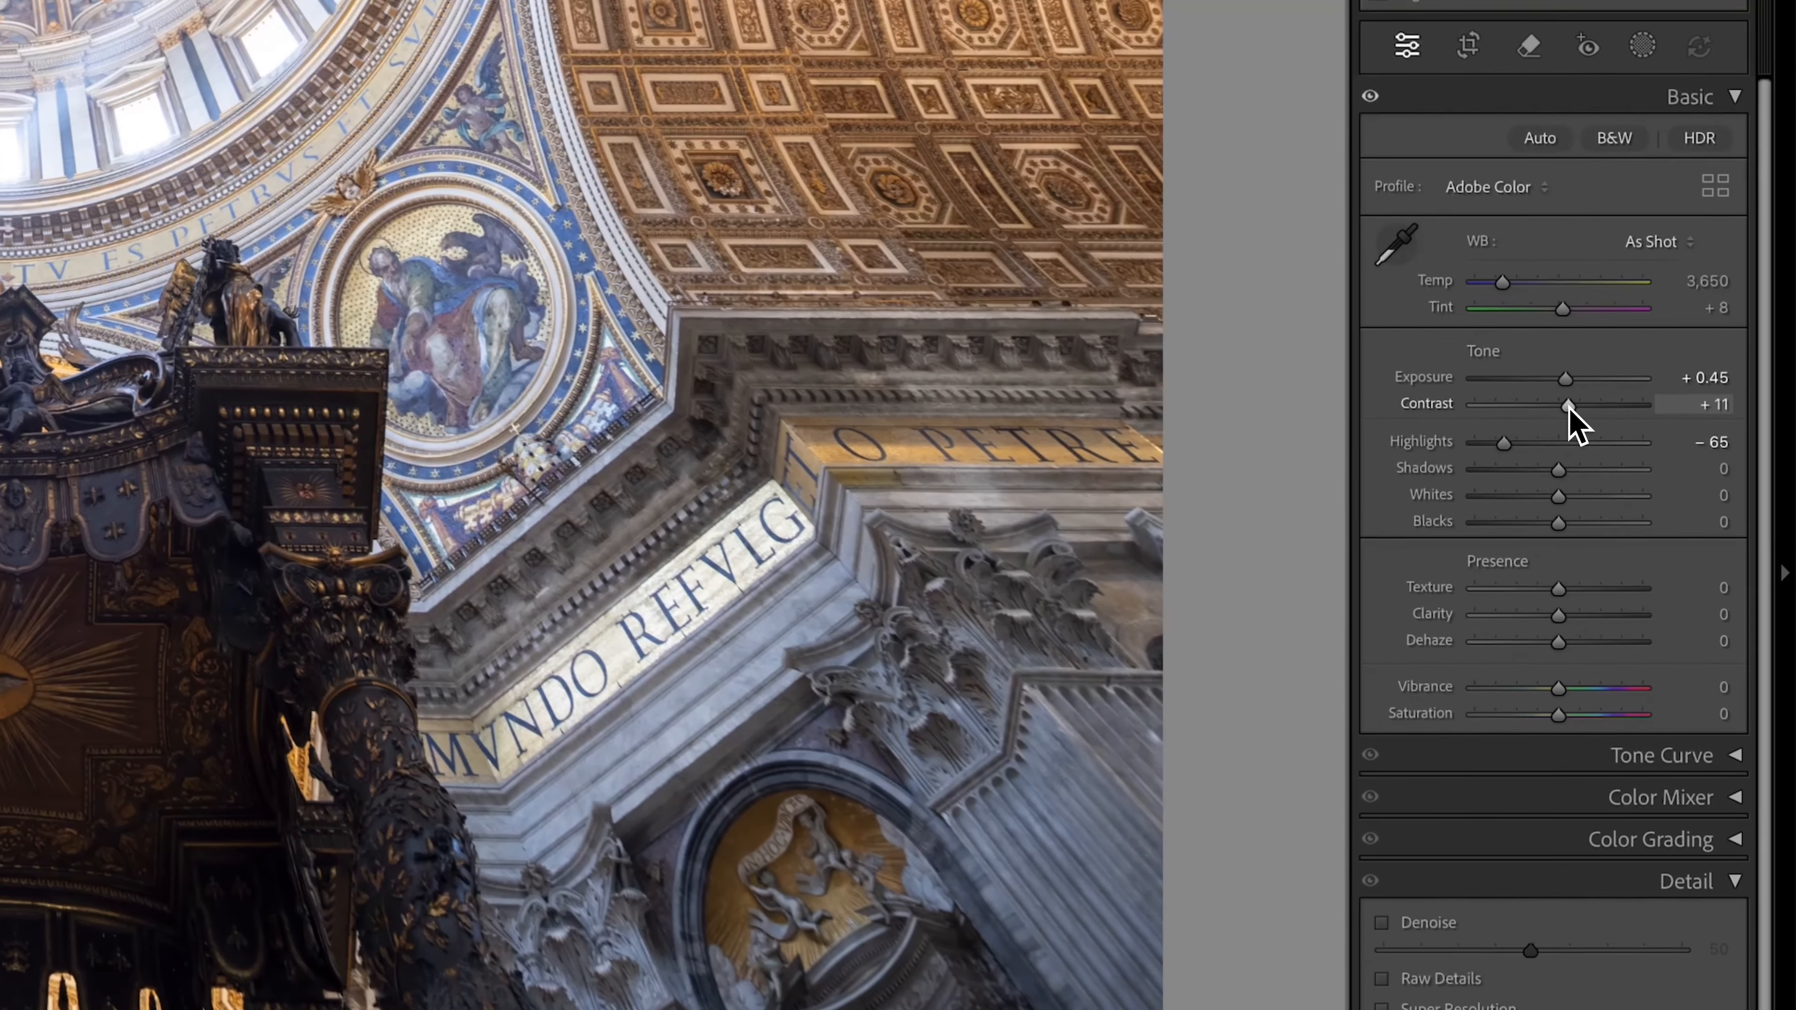
left_click_drag(1570, 407, 1573, 410)
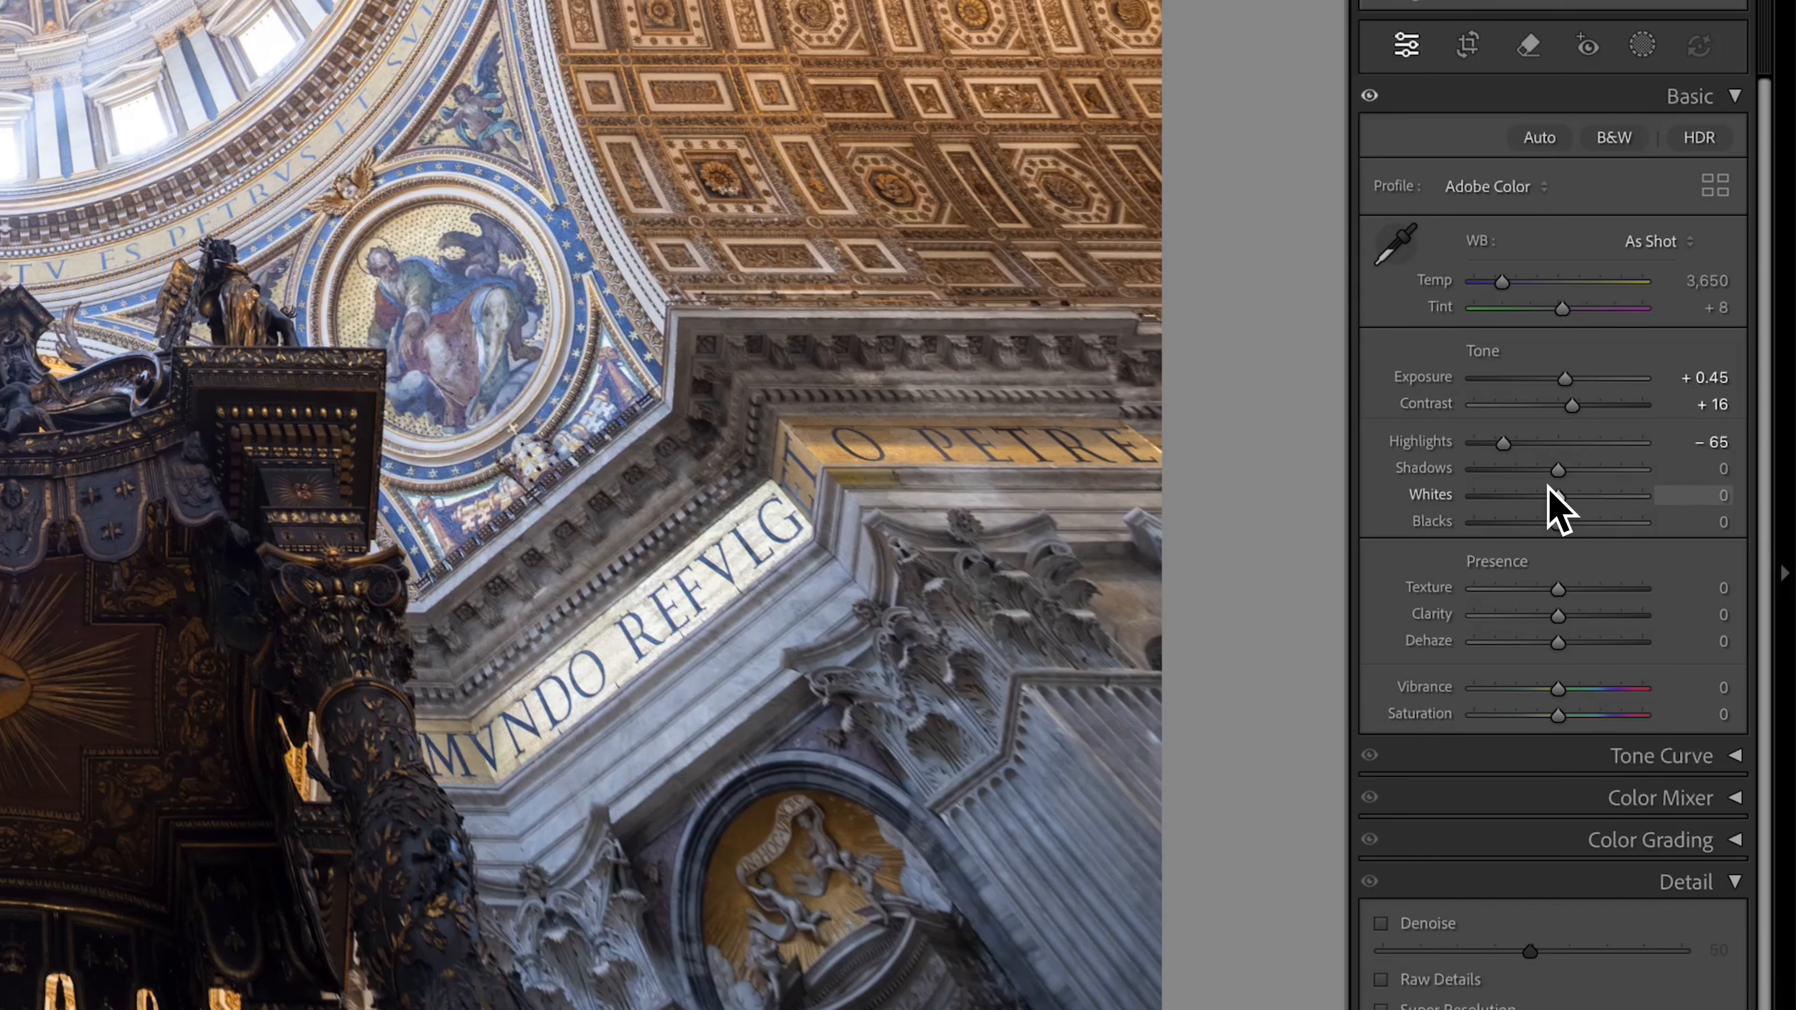
Set Shadows to +6, Whites to +51, Blacks to −49 and Clarity to +11 for the synced photos.
left_click_drag(1544, 469, 1598, 500)
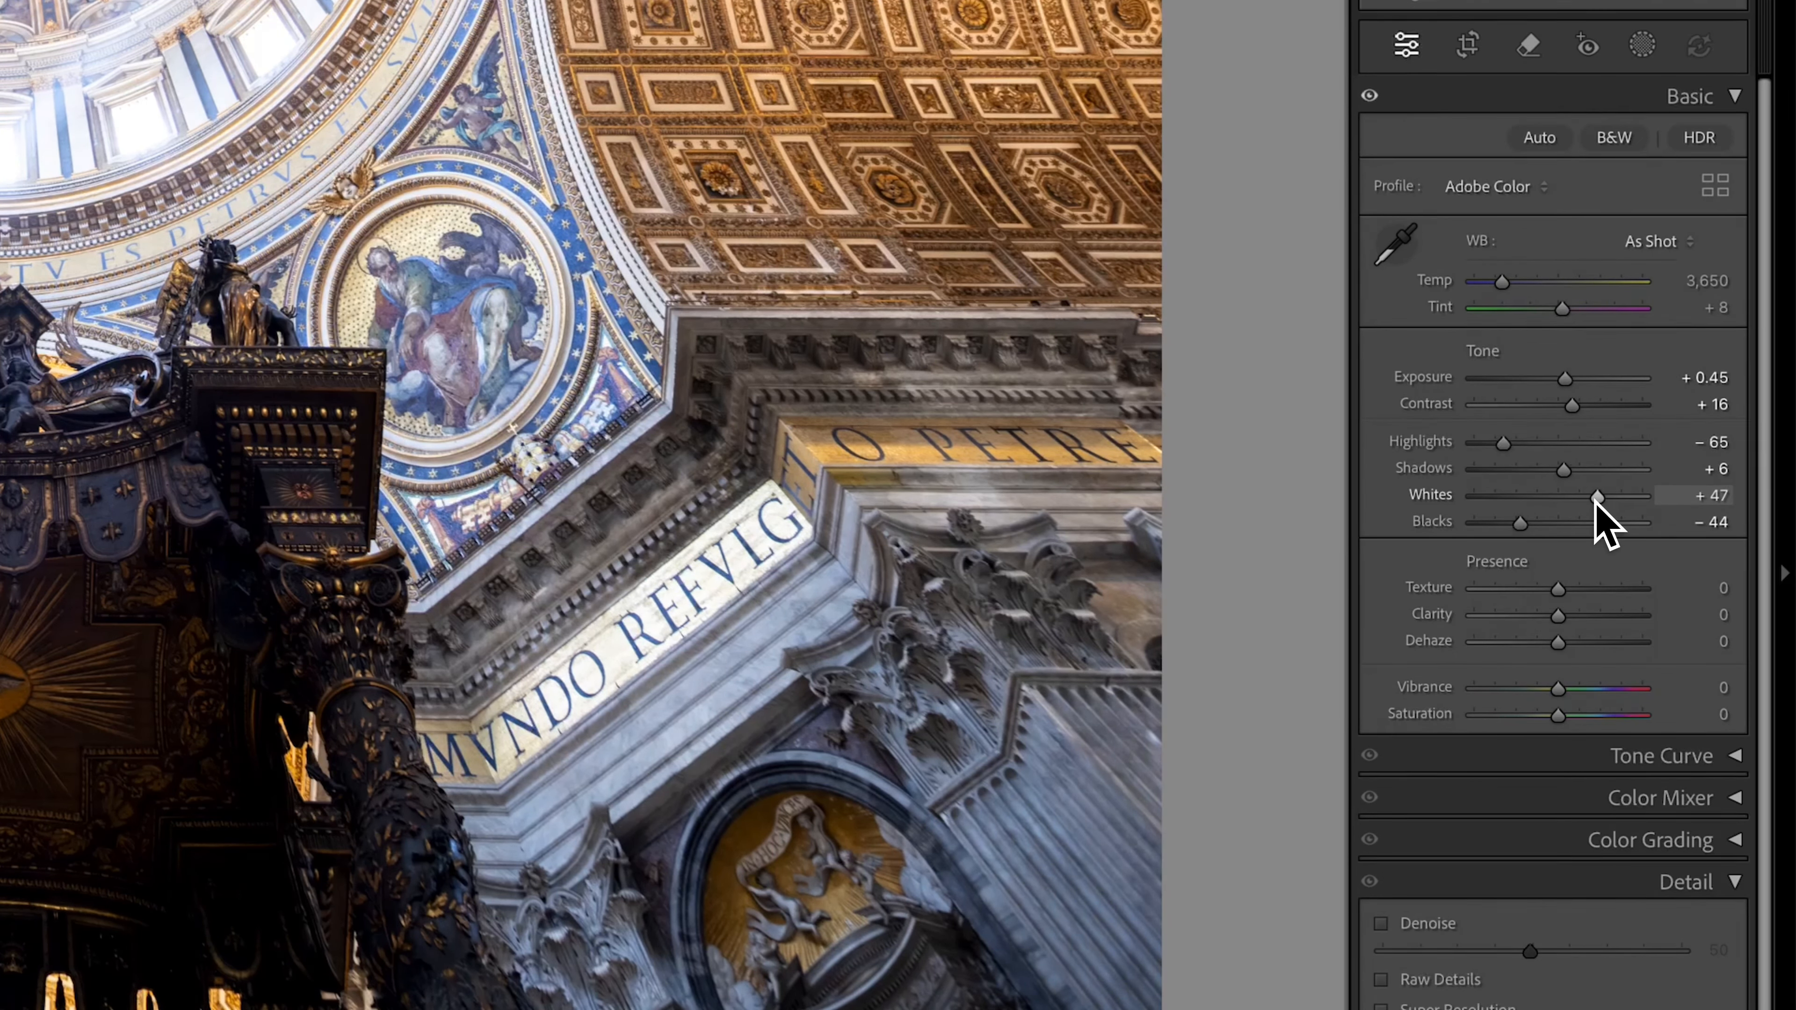
left_click_drag(1601, 499, 1515, 525)
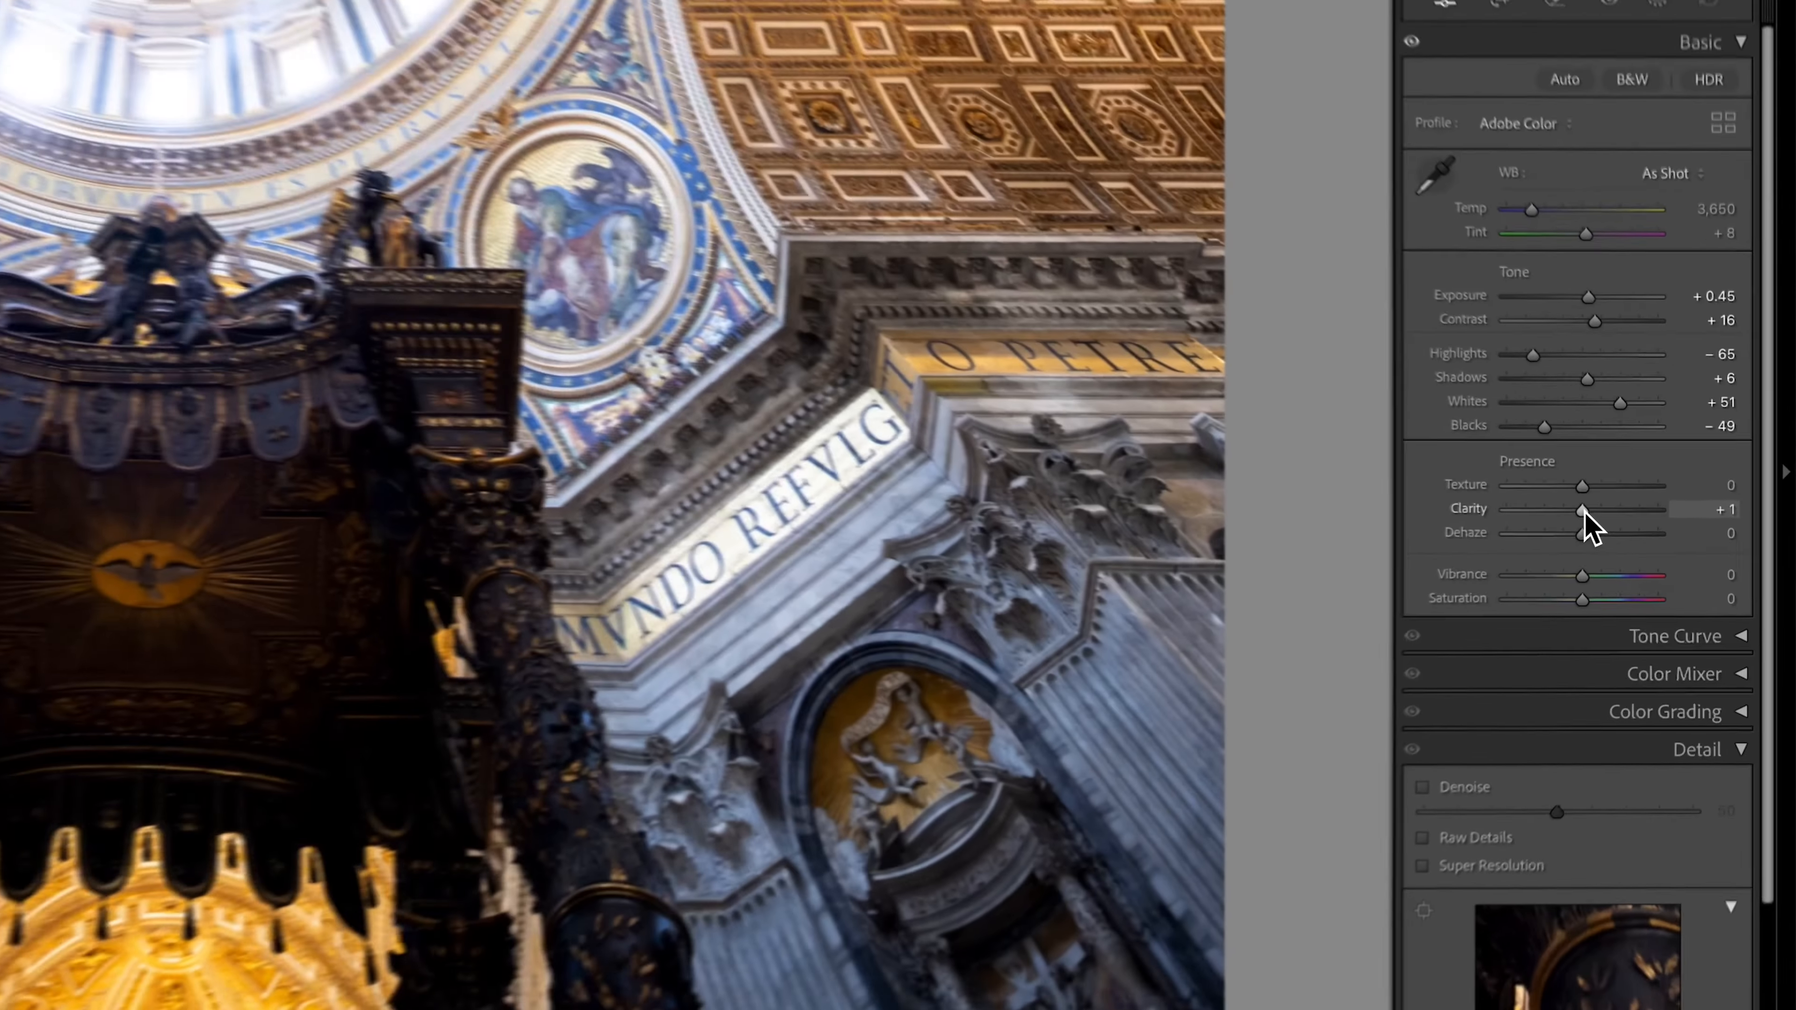
mouse_move(1676, 516)
left_mouse_down()
mouse_move(1603, 511)
mouse_move(1680, 517)
left_mouse_up()
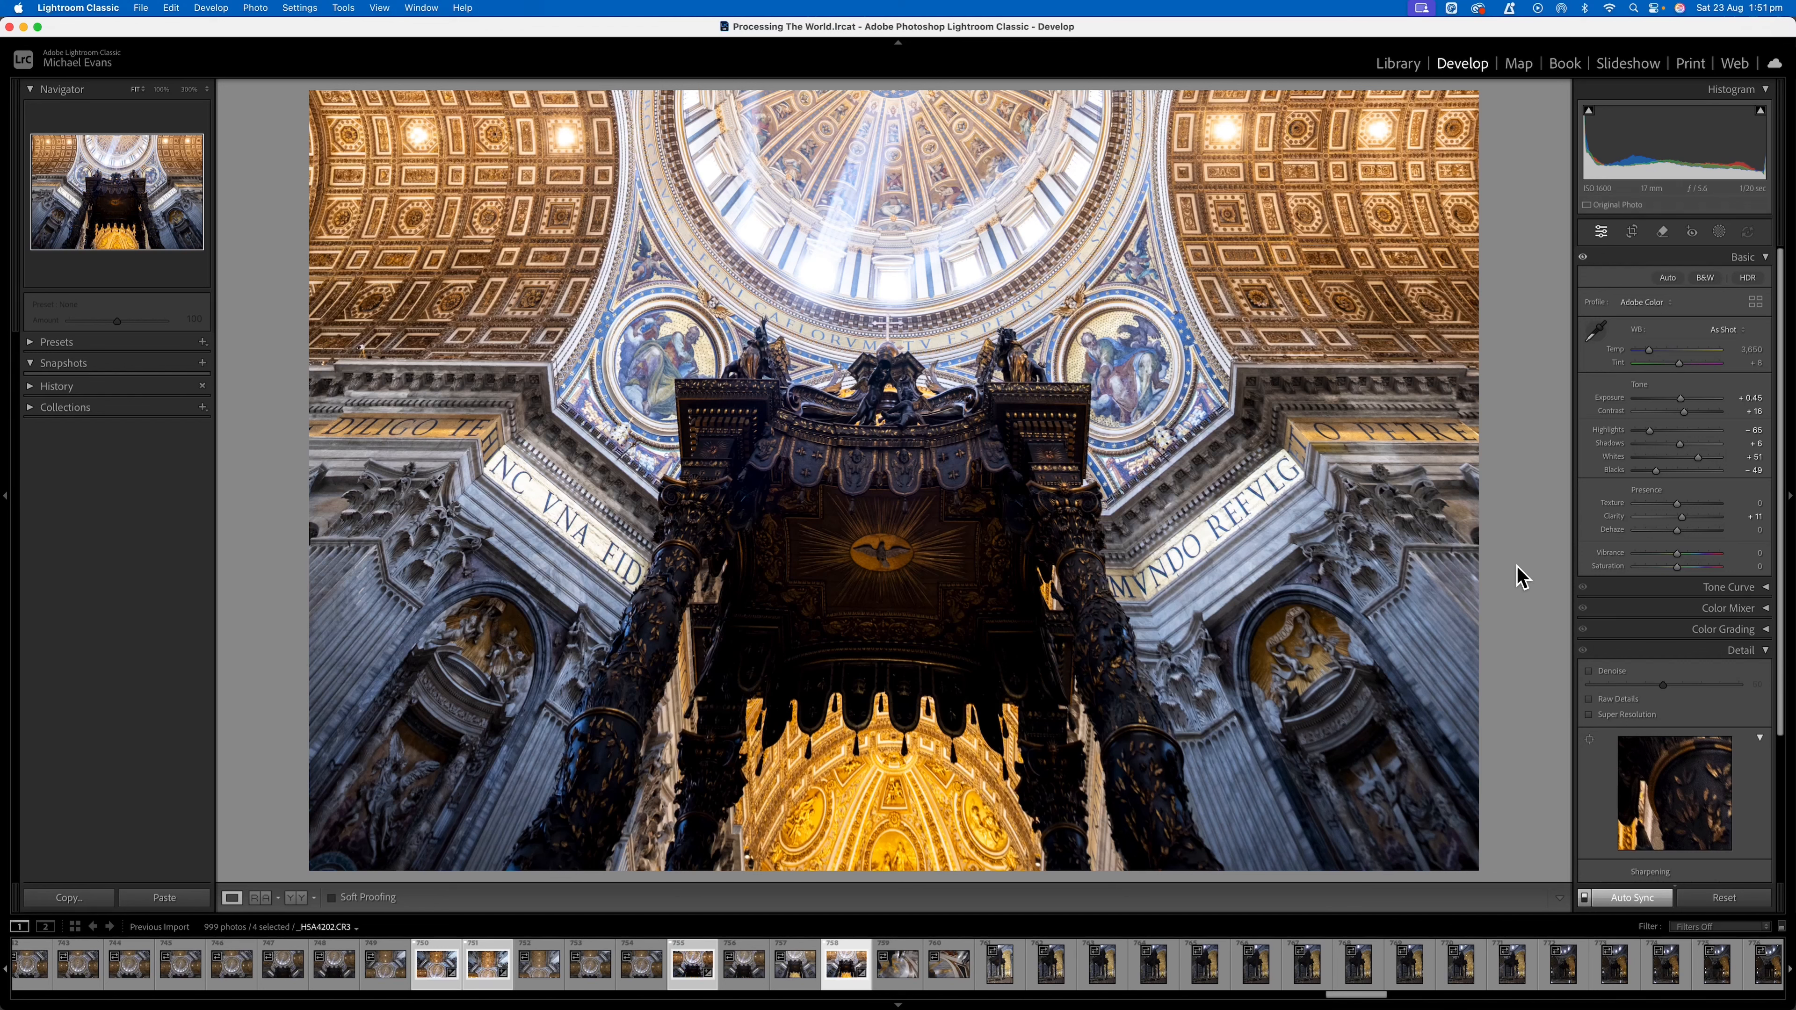
Start a panorama merge of the four selected photos.
left_click(260, 8)
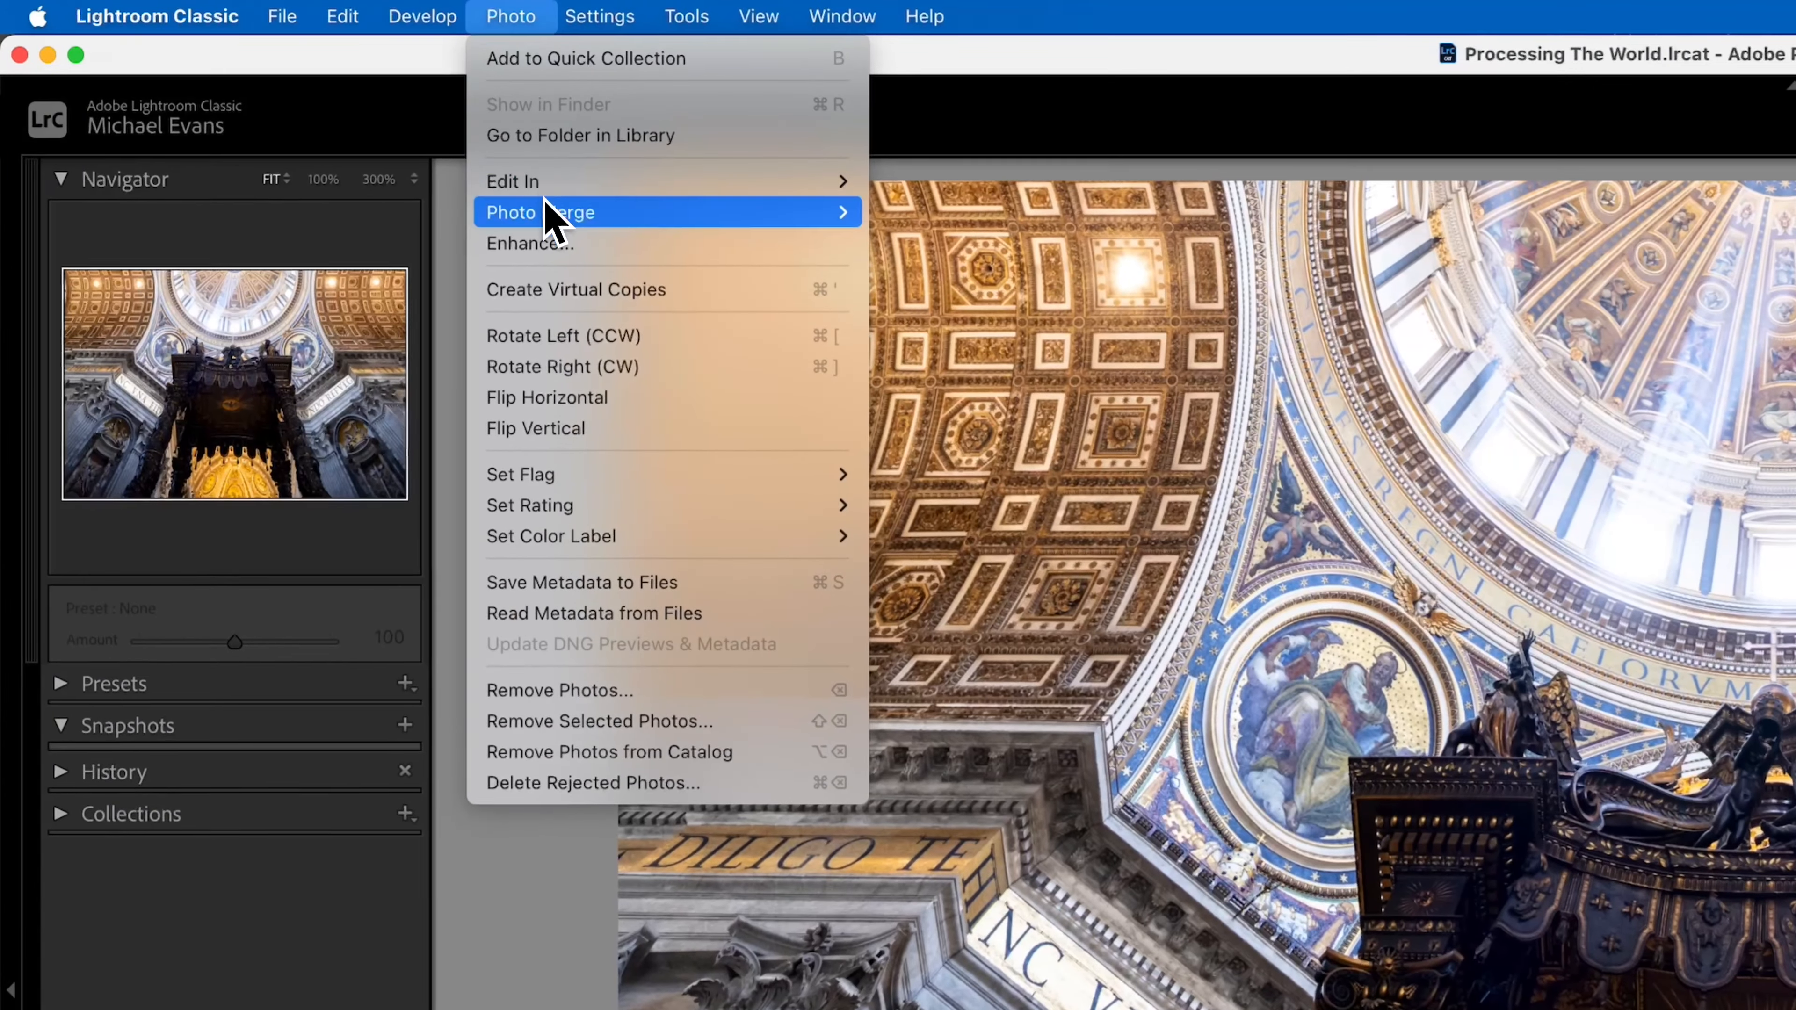
mouse_move(524, 188)
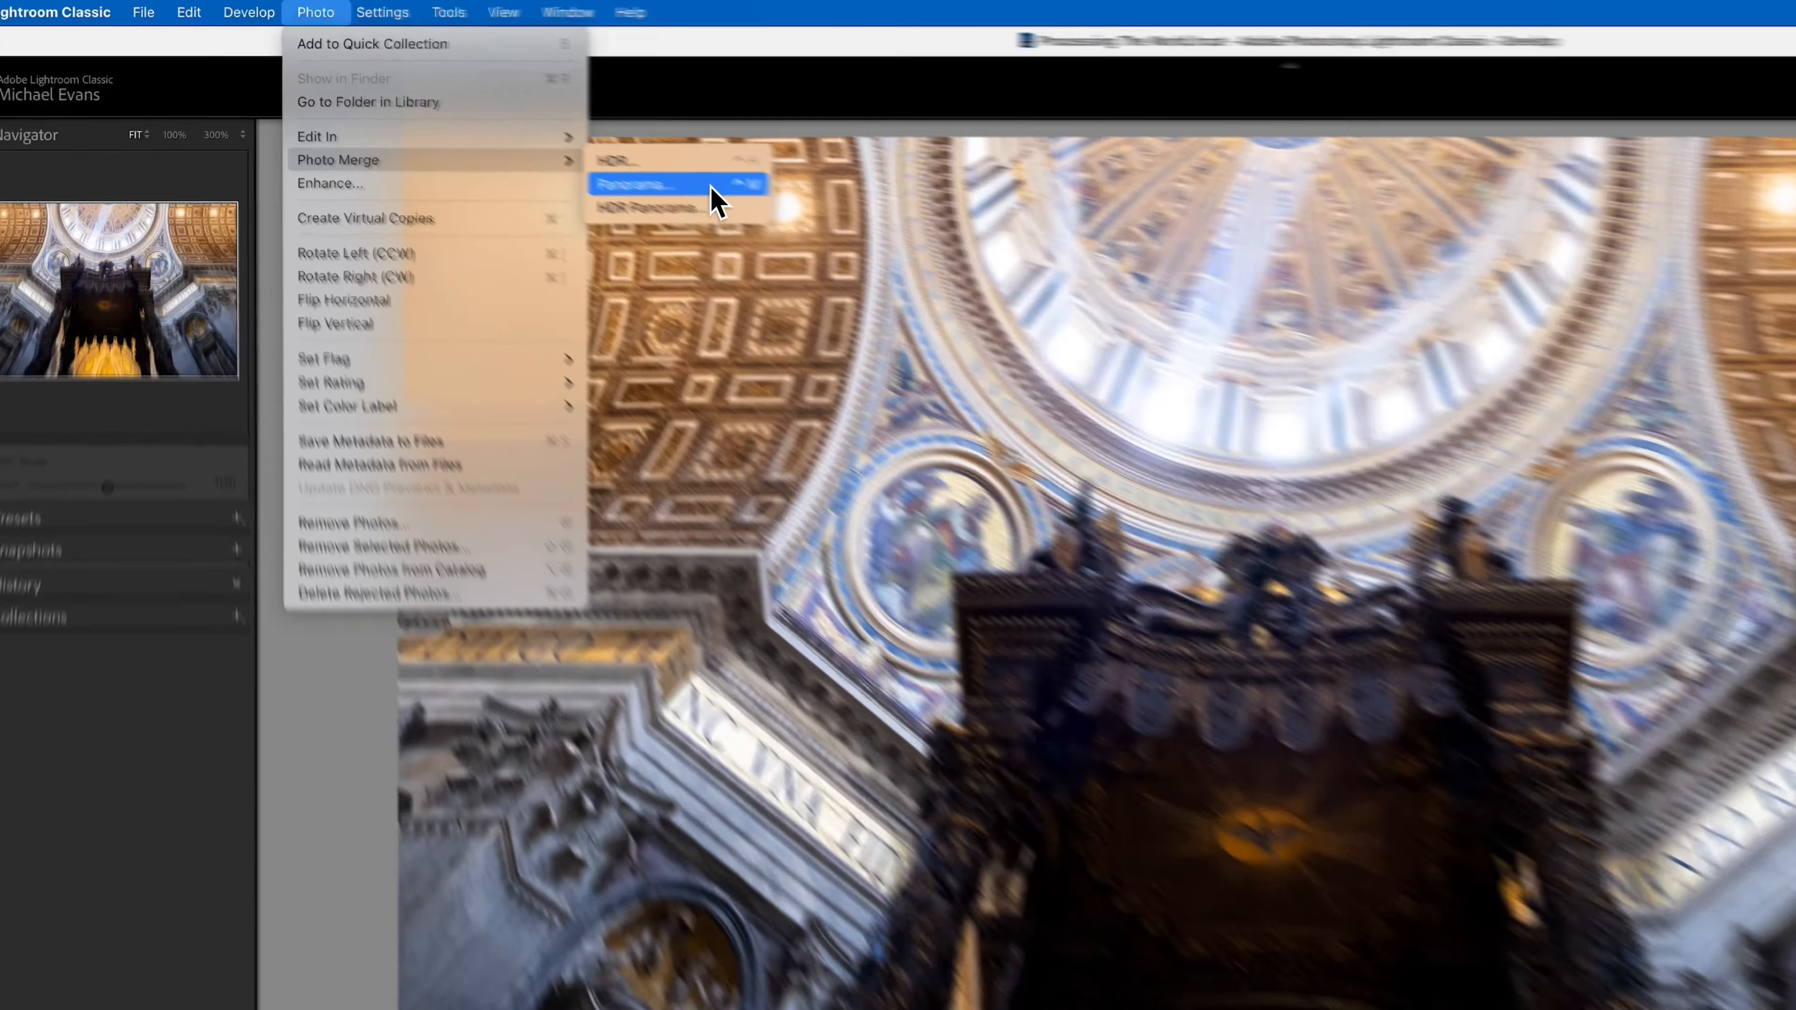
left_click(521, 124)
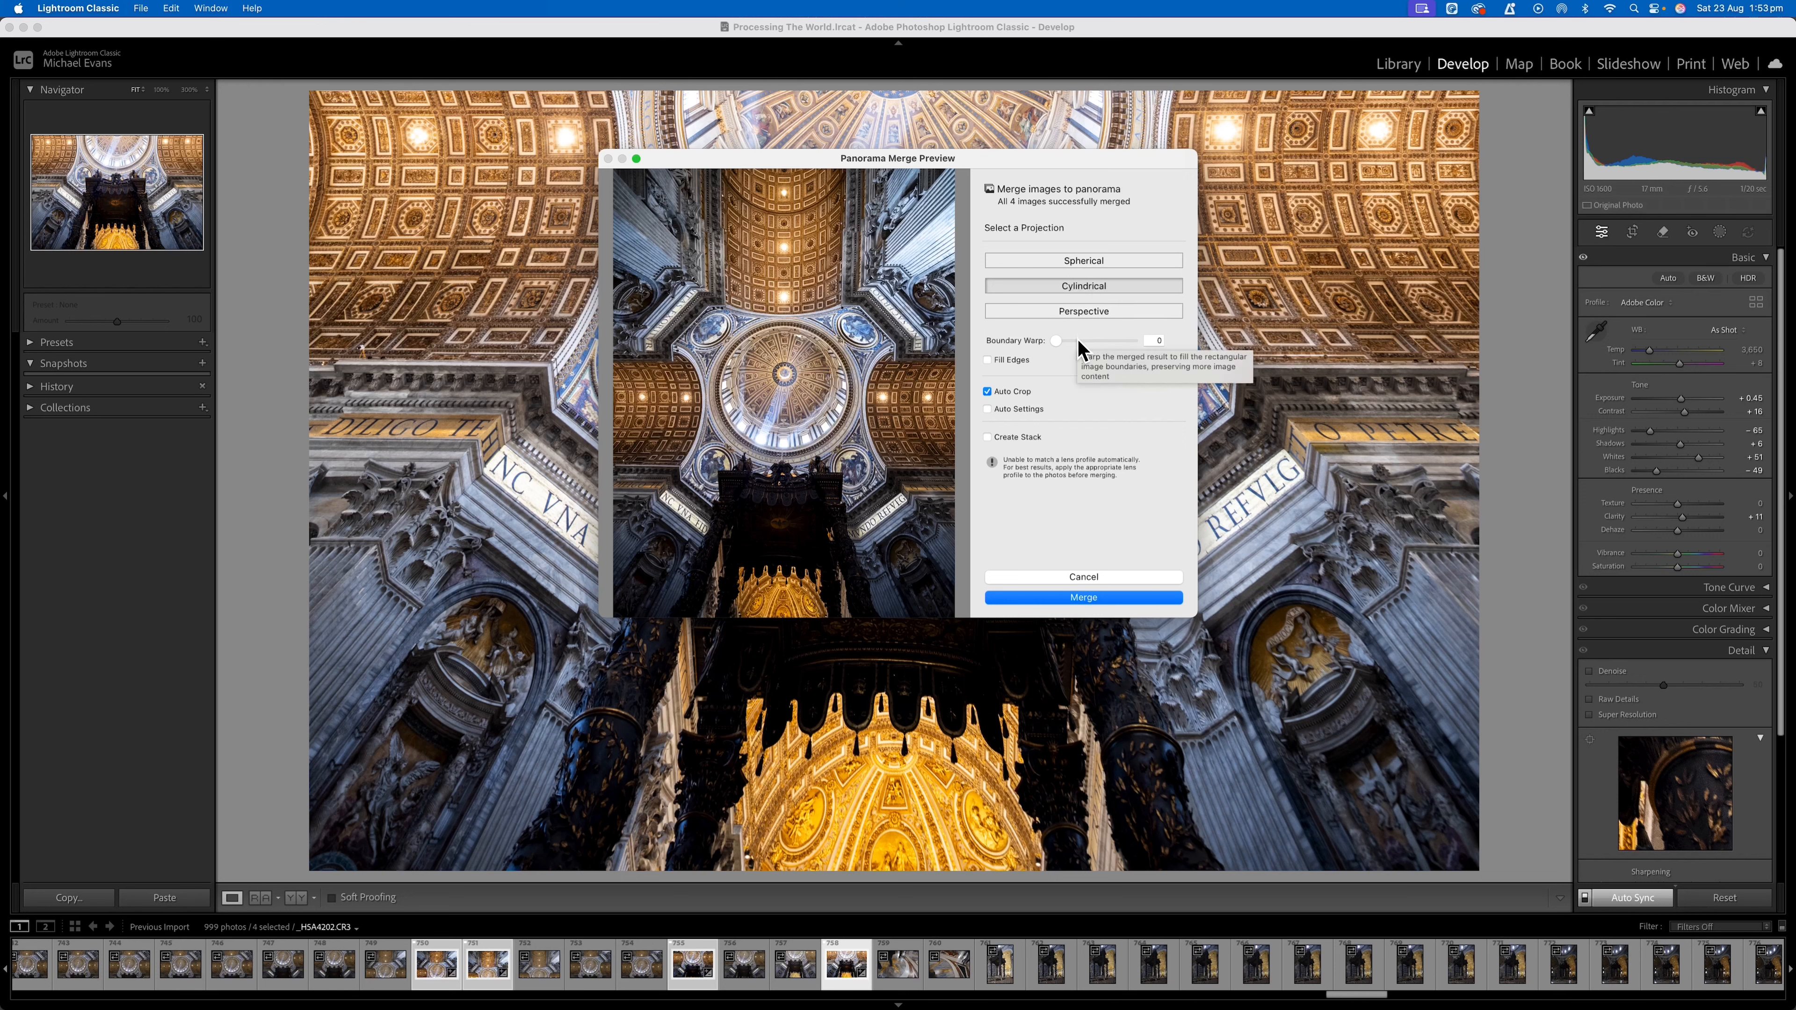
Compare the Spherical, Cylindrical and Perspective projections without Auto Crop, and try a Boundary Warp of 100.
left_click(986, 391)
left_click(1084, 261)
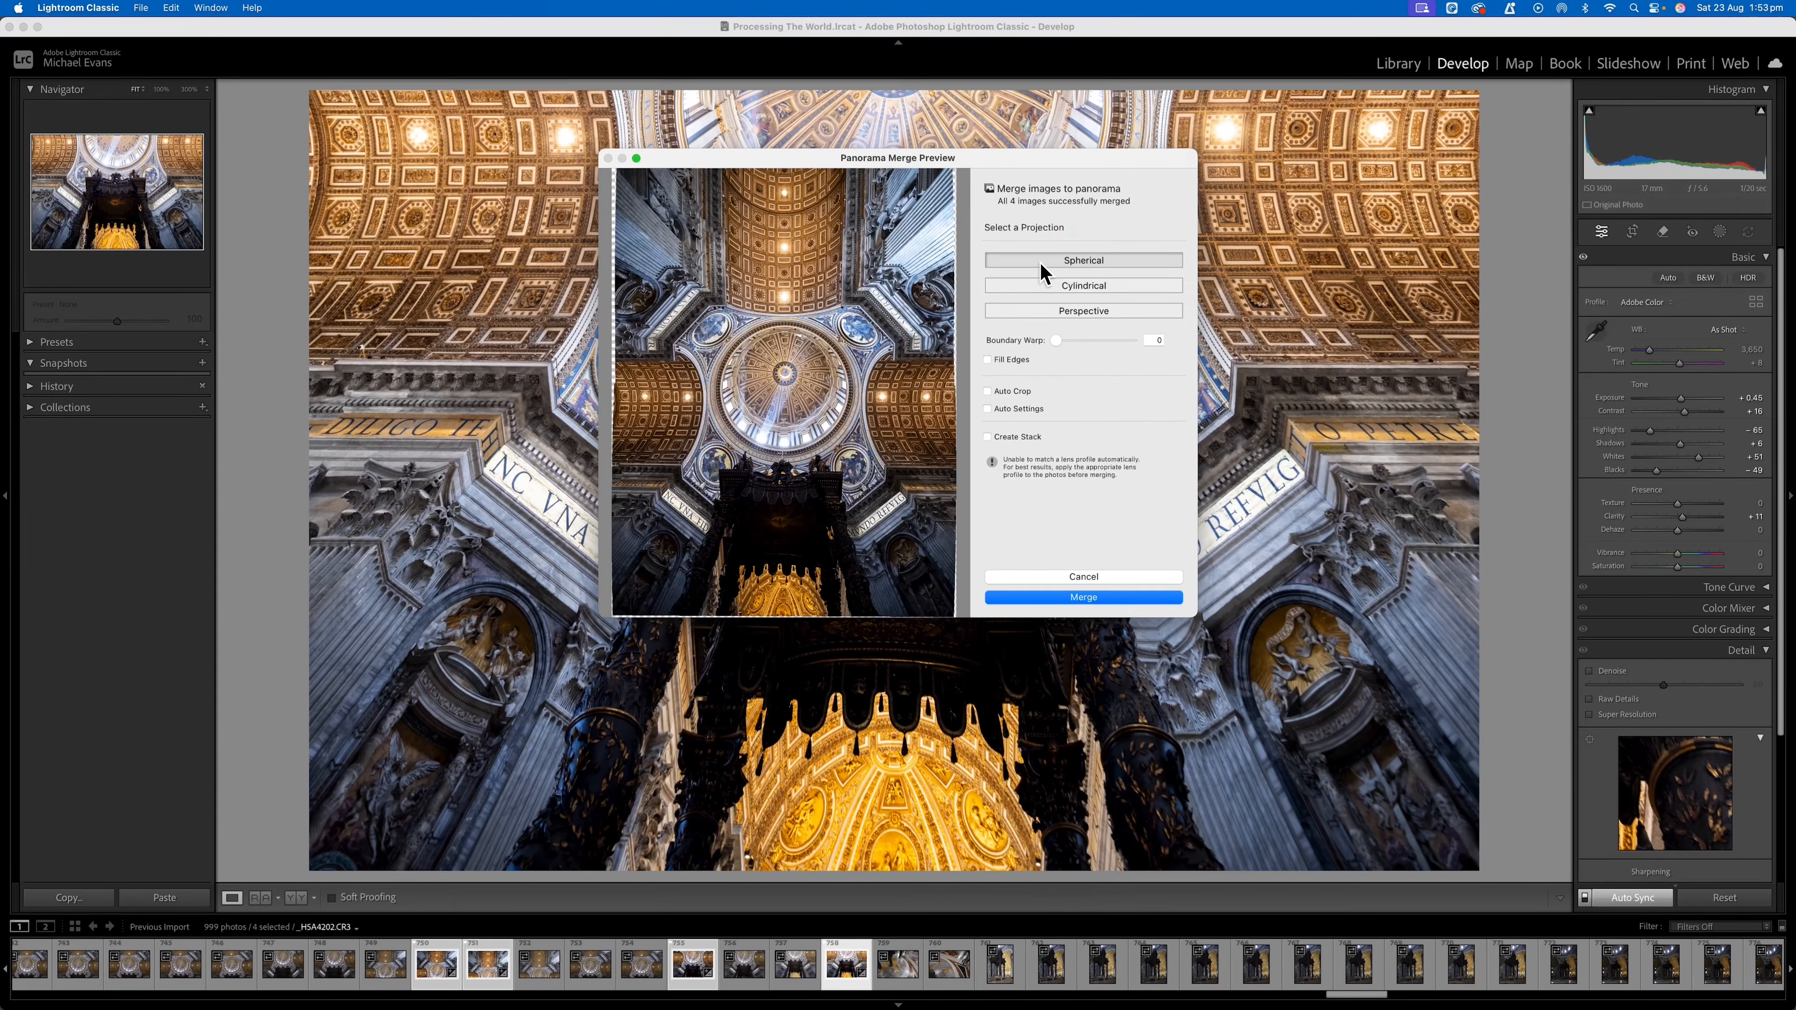
left_click(1045, 286)
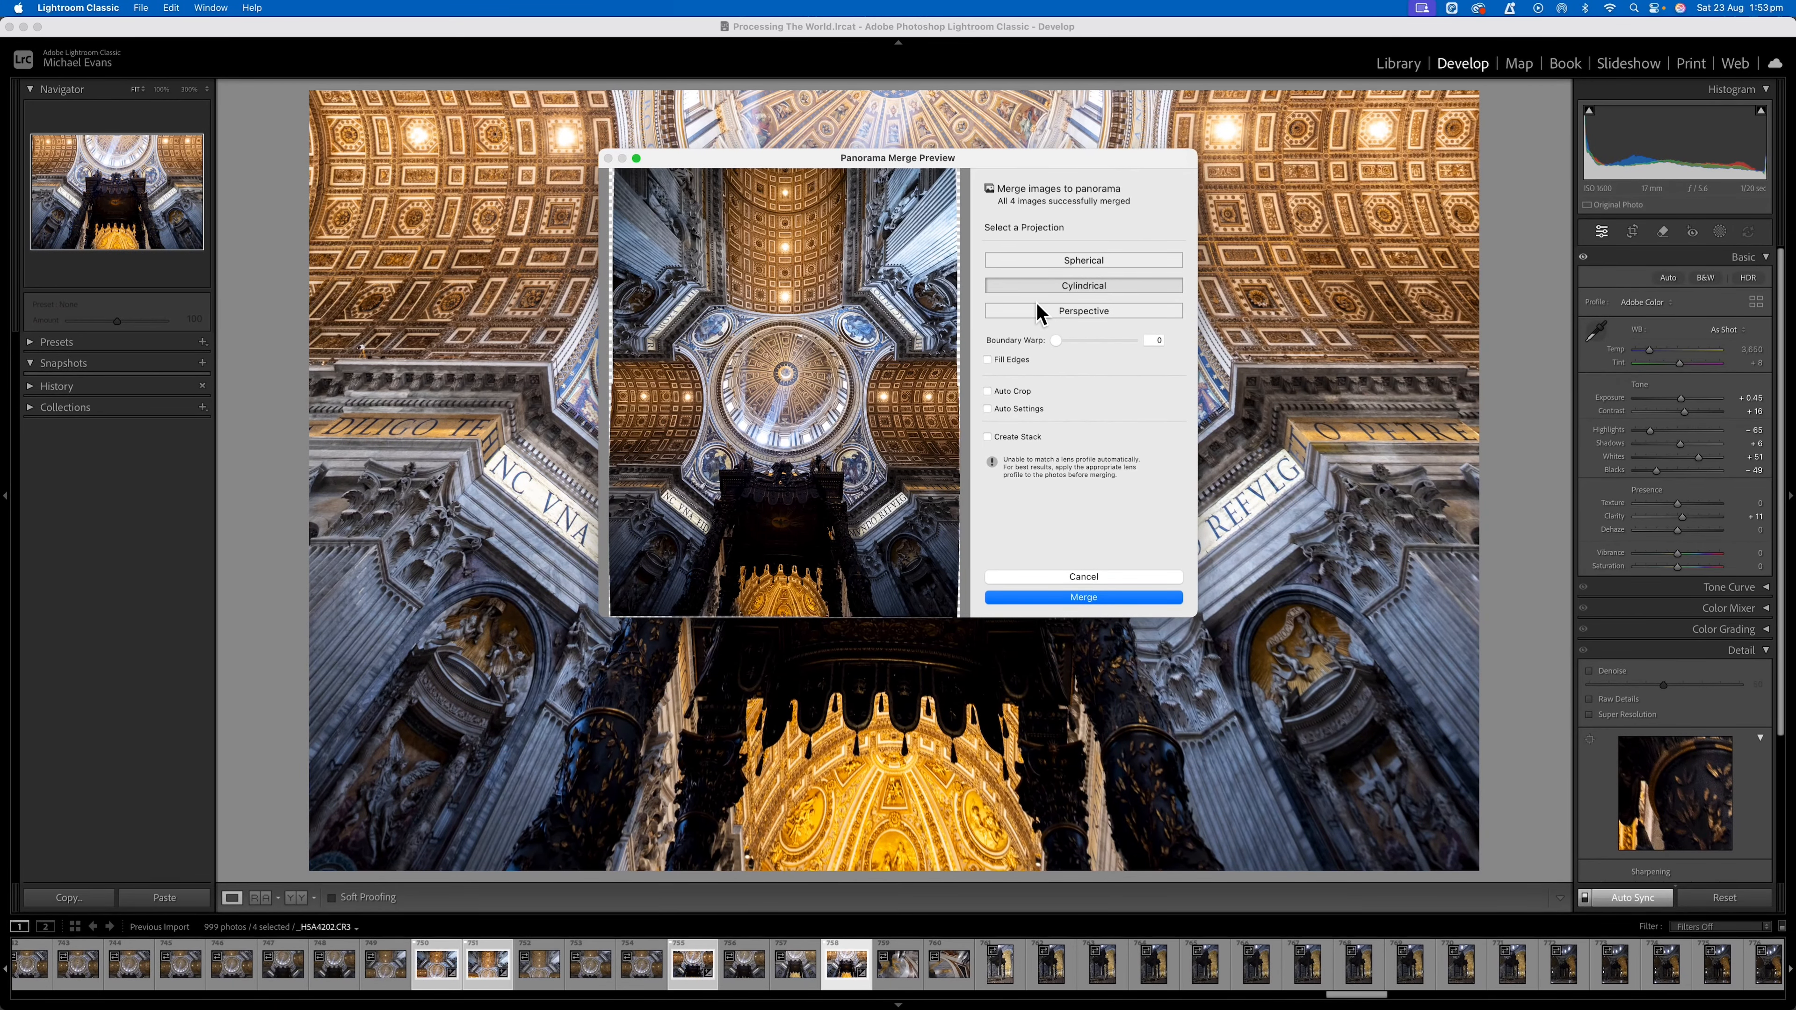
left_click(1039, 311)
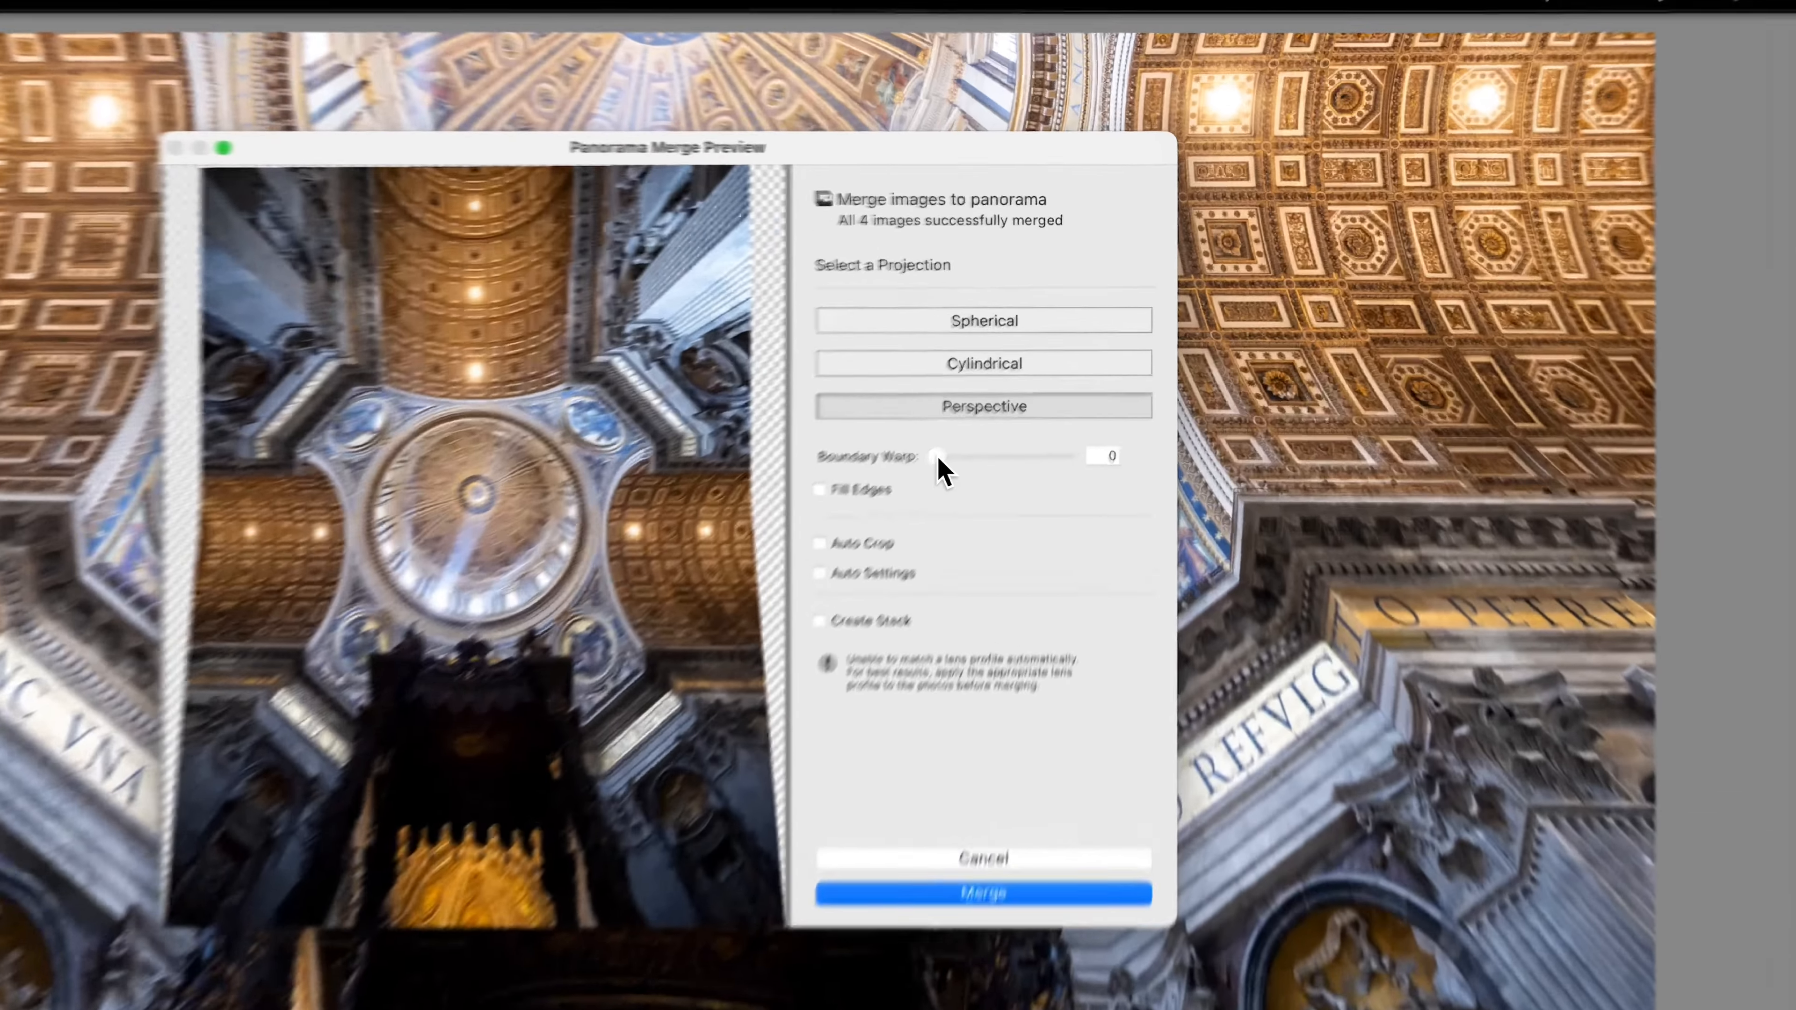
left_click_drag(1059, 350, 1128, 365)
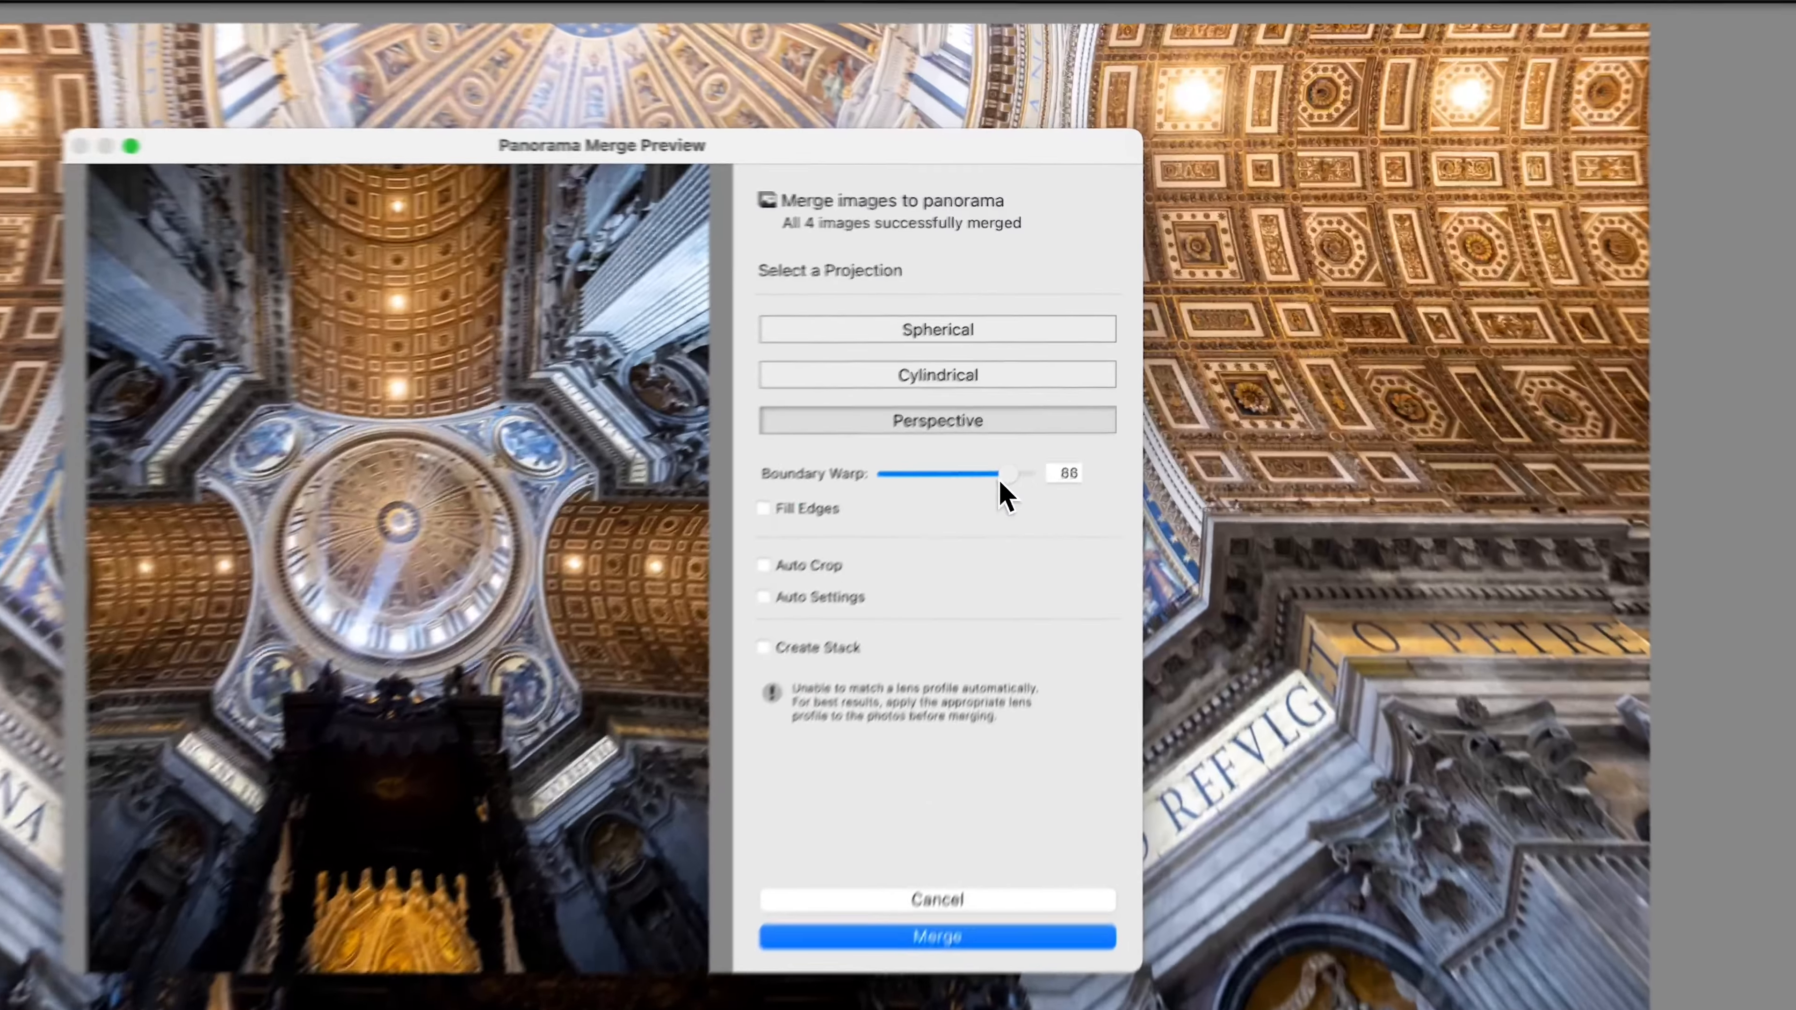
left_click_drag(1128, 342, 1047, 341)
Merge the panorama with Cylindrical projection and Auto Crop, and raise the merged image's exposure.
left_click(1053, 287)
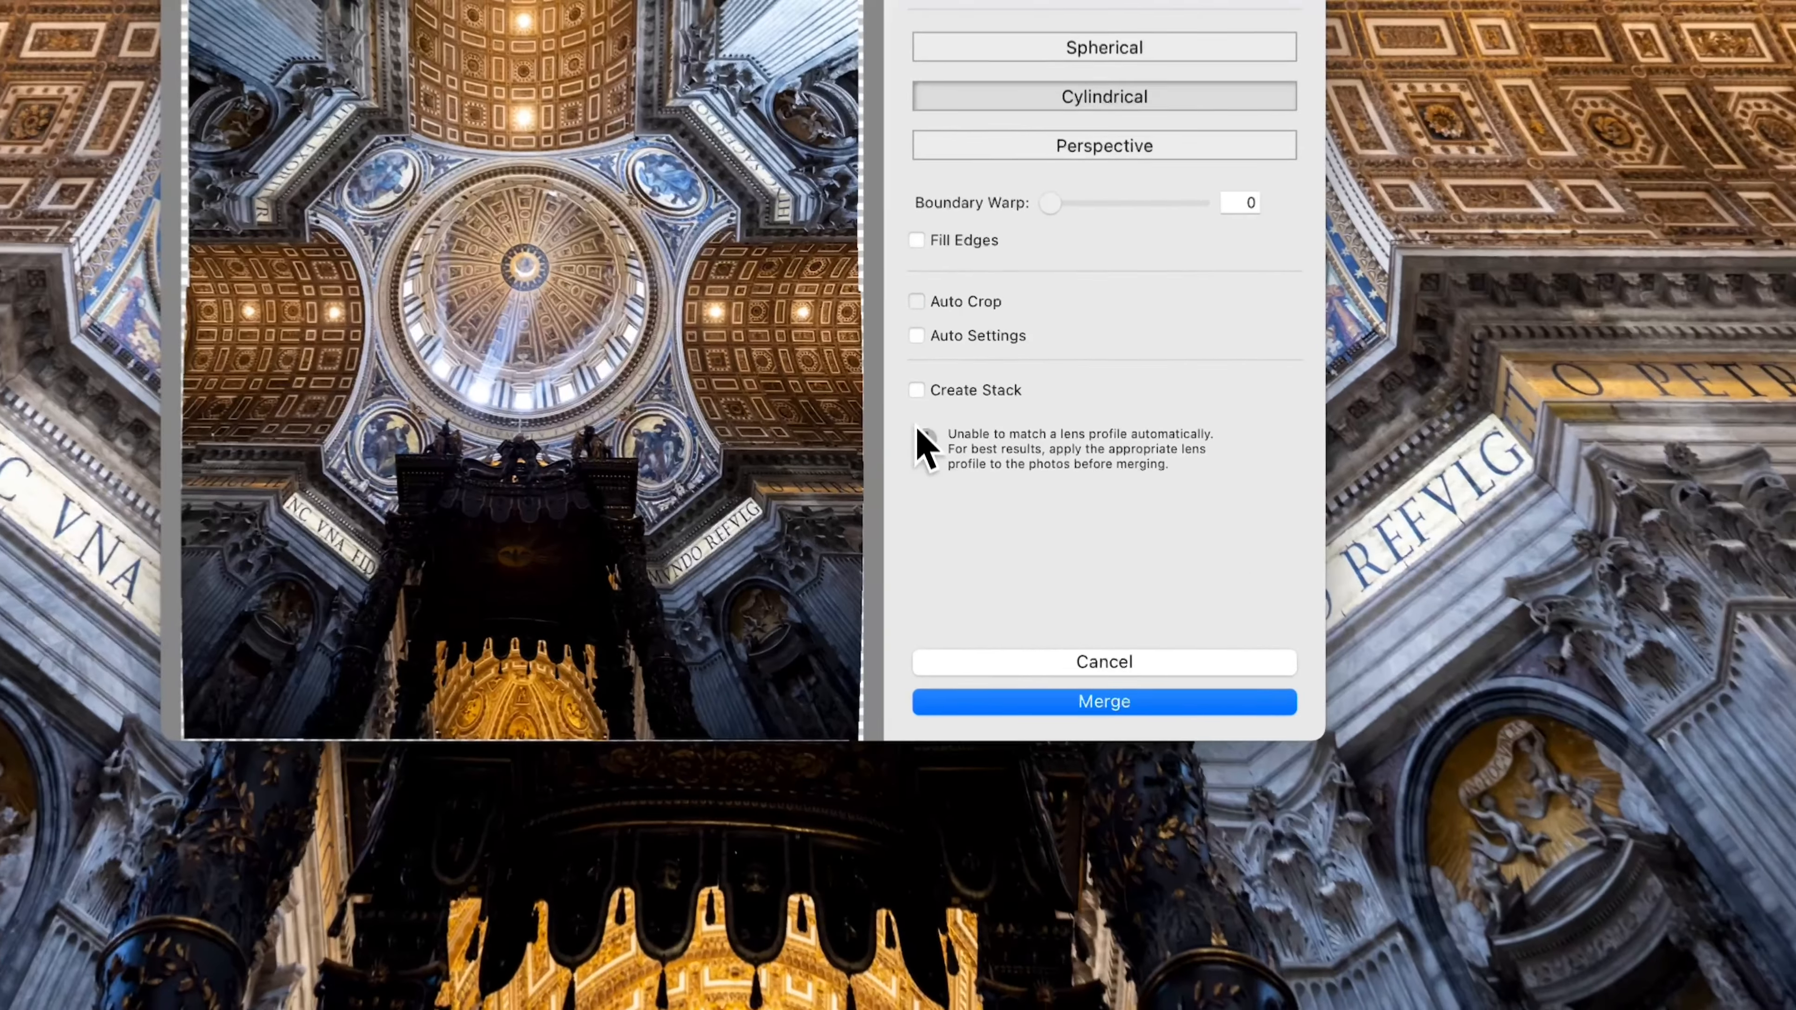
left_click(916, 302)
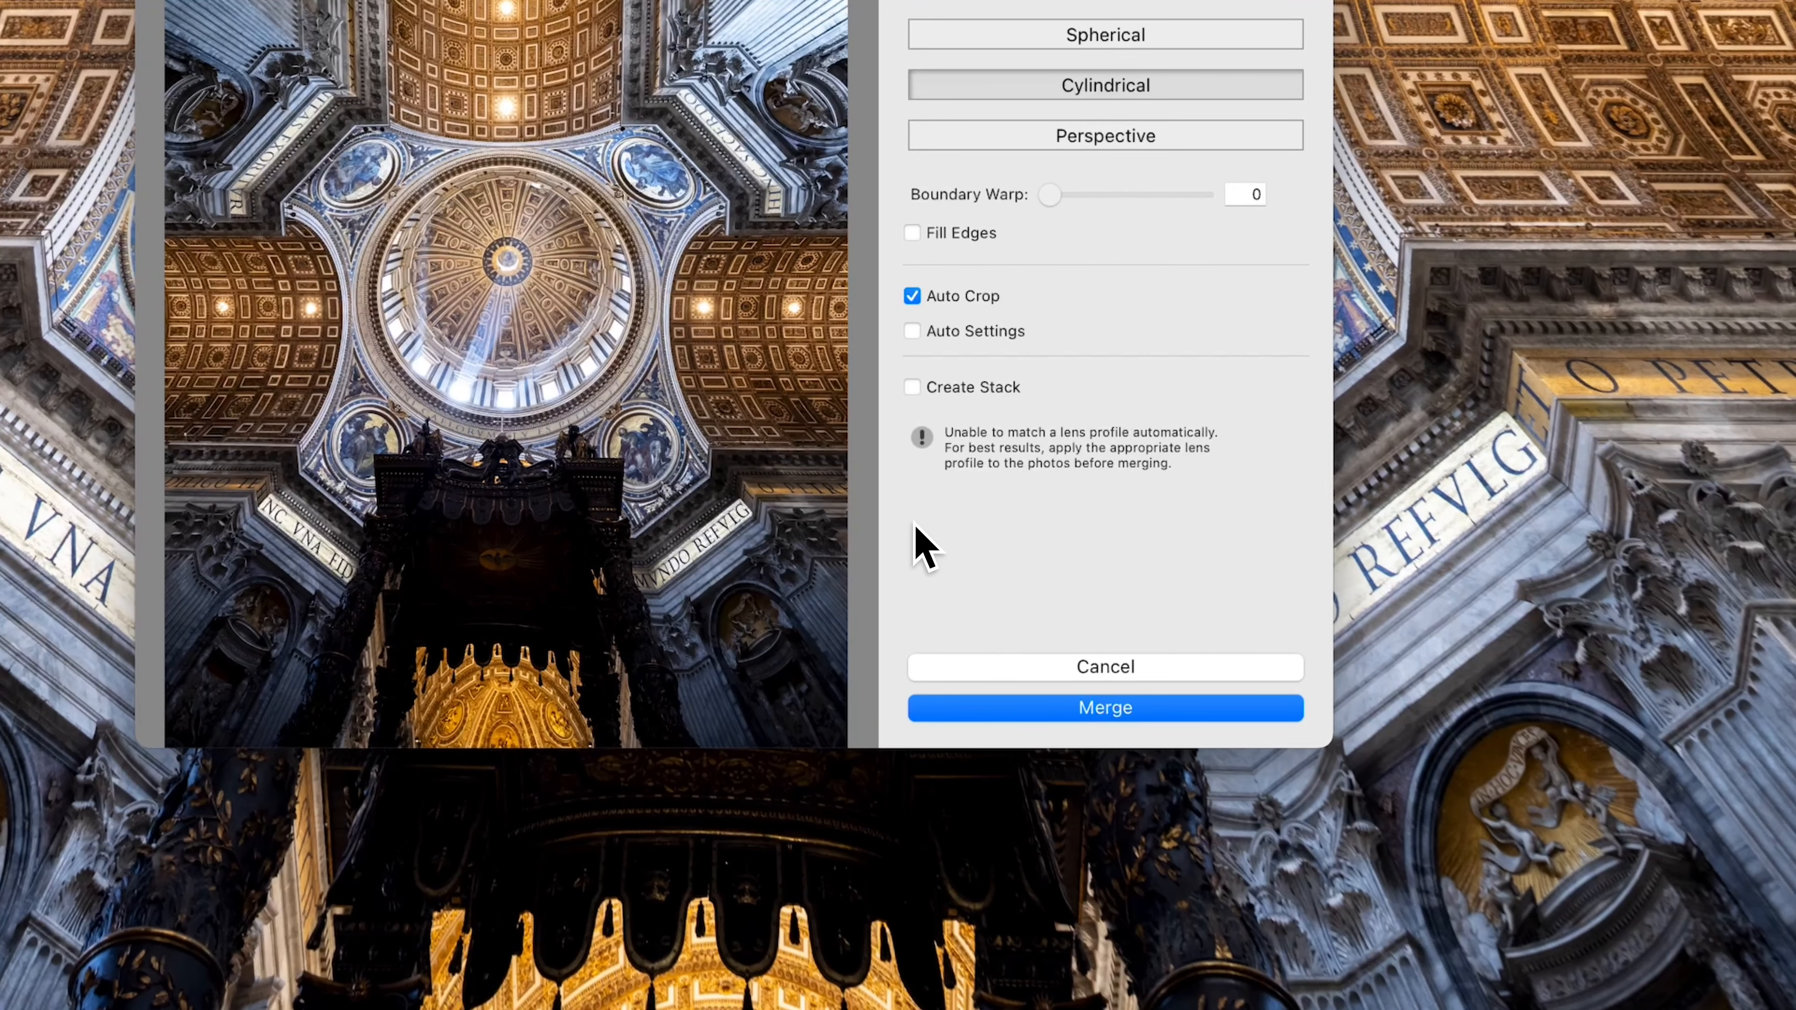
left_click(1122, 716)
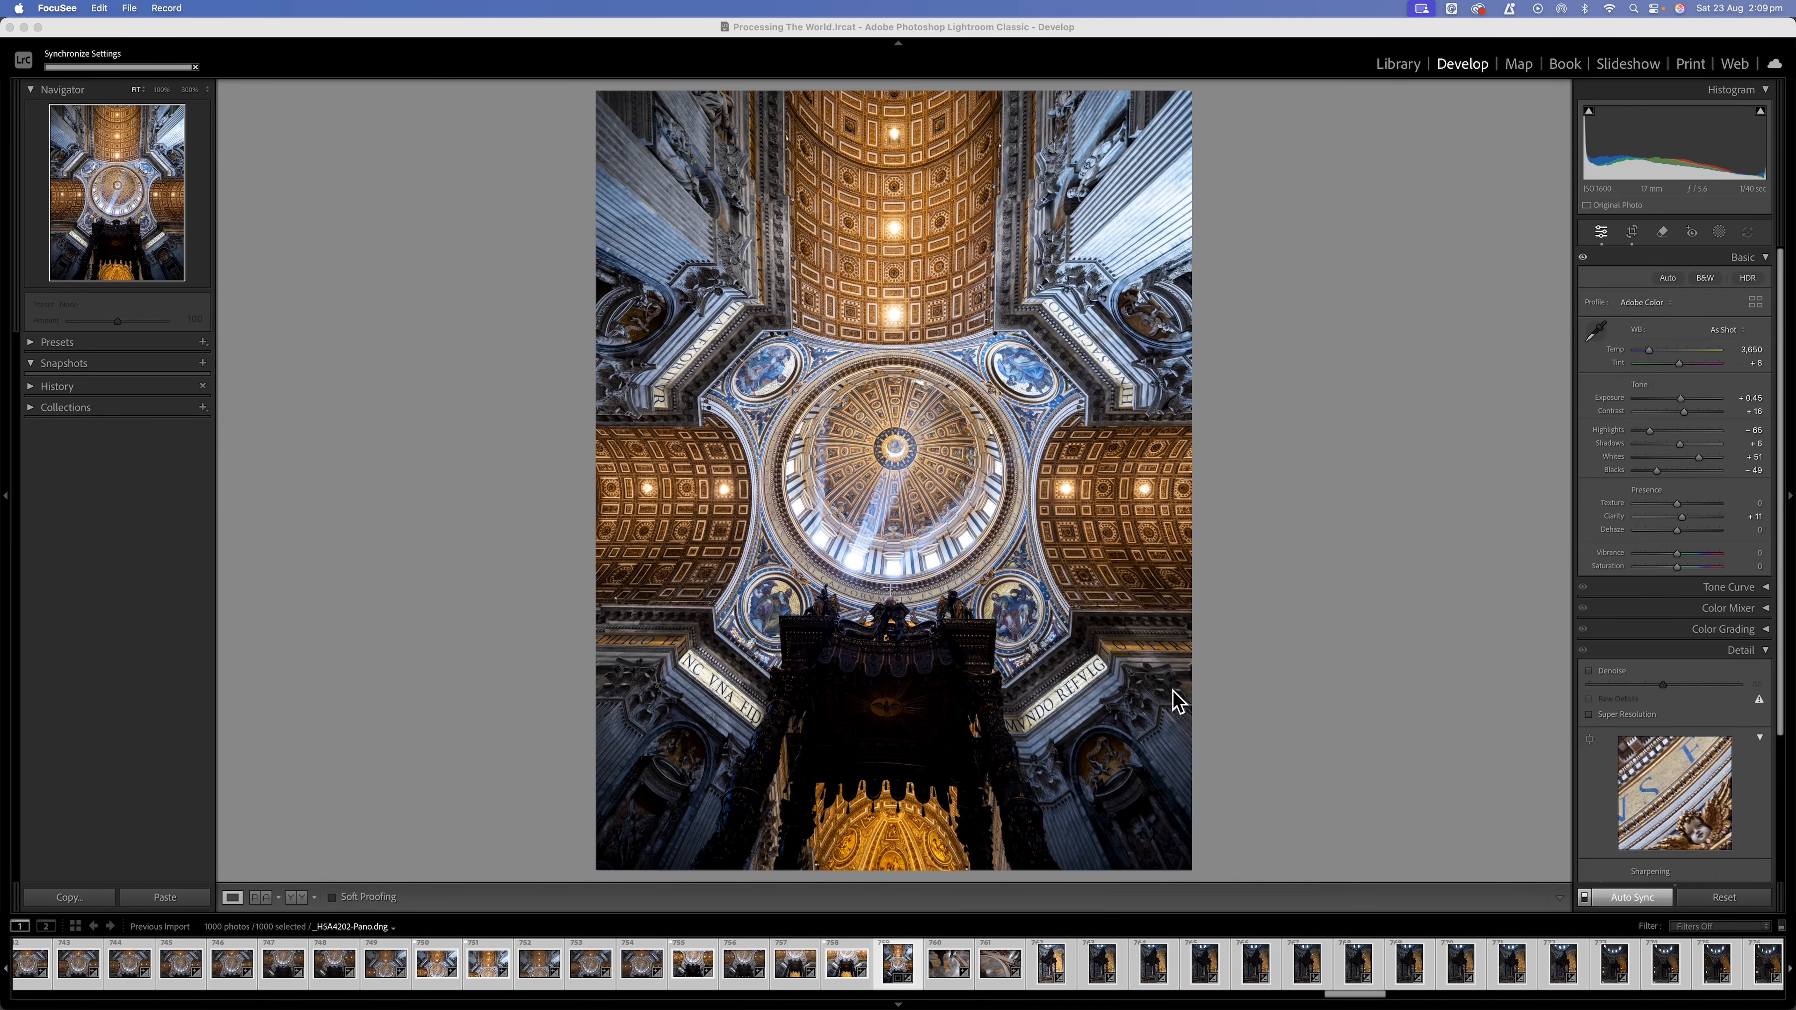
left_click_drag(1667, 400, 1684, 400)
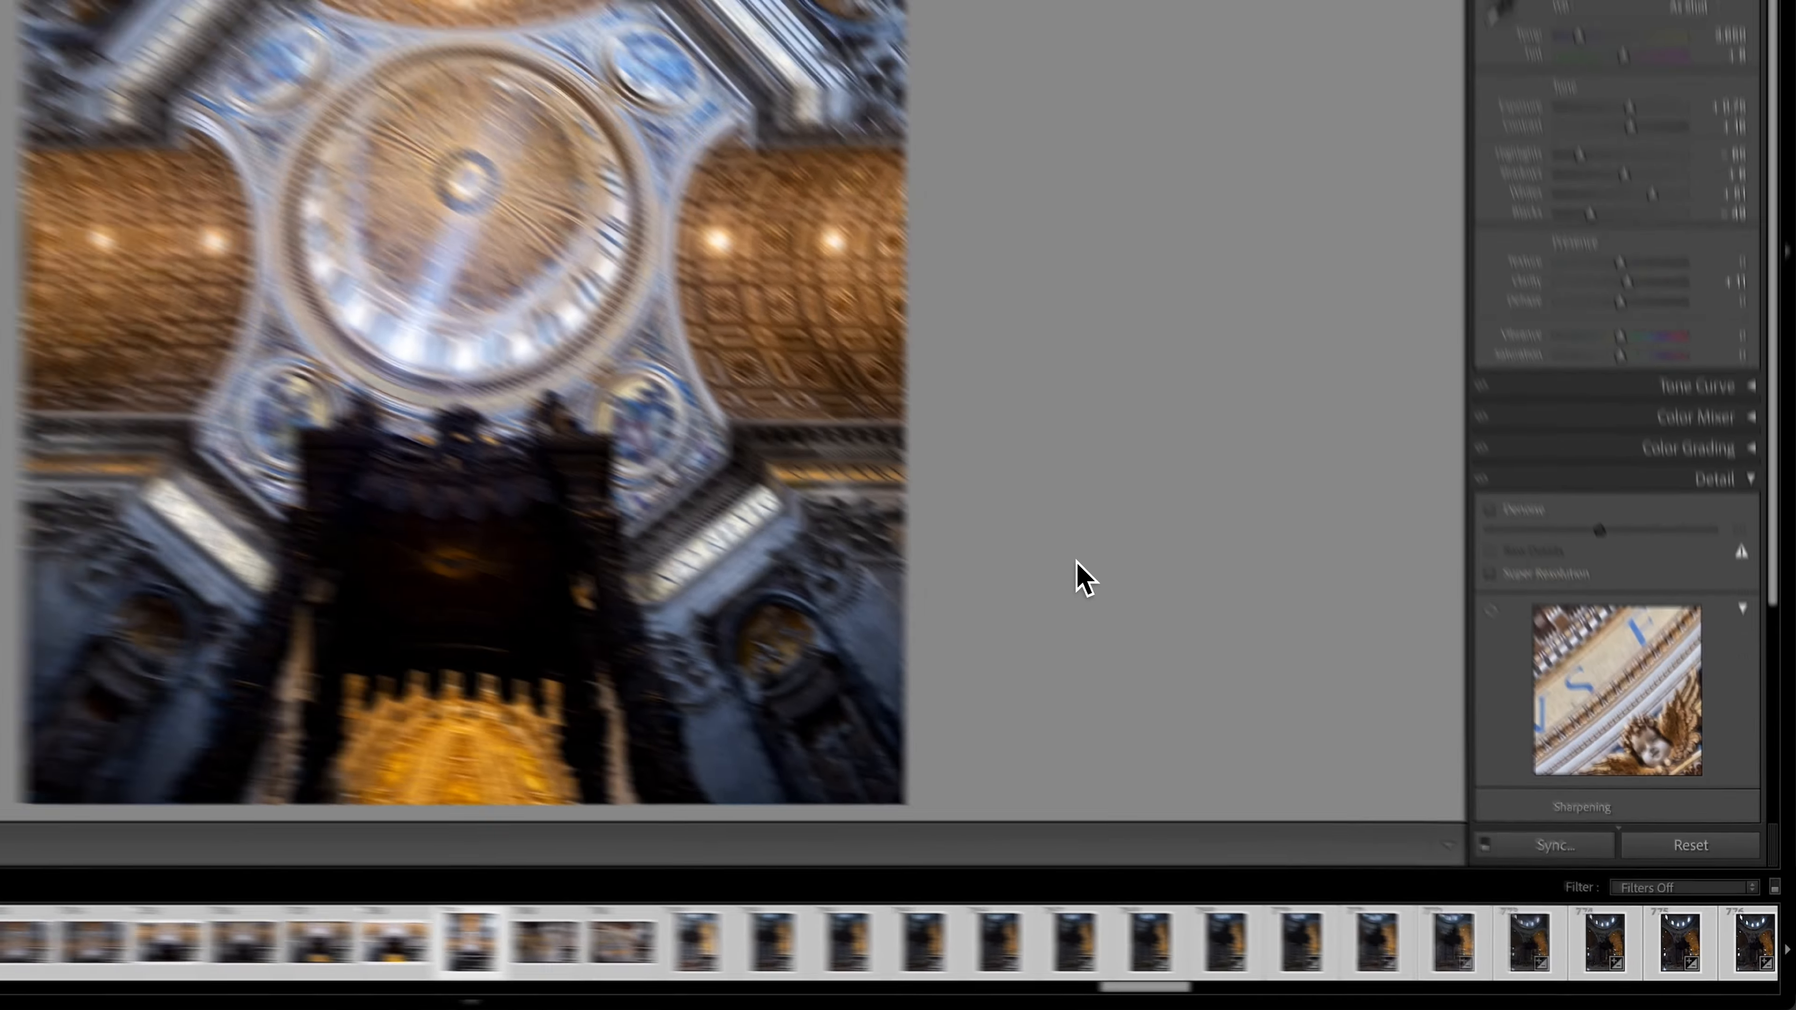
Create a brush mask with size 8 and feather 0, and paint it over the dark altar canopy below the dome.
key("k")
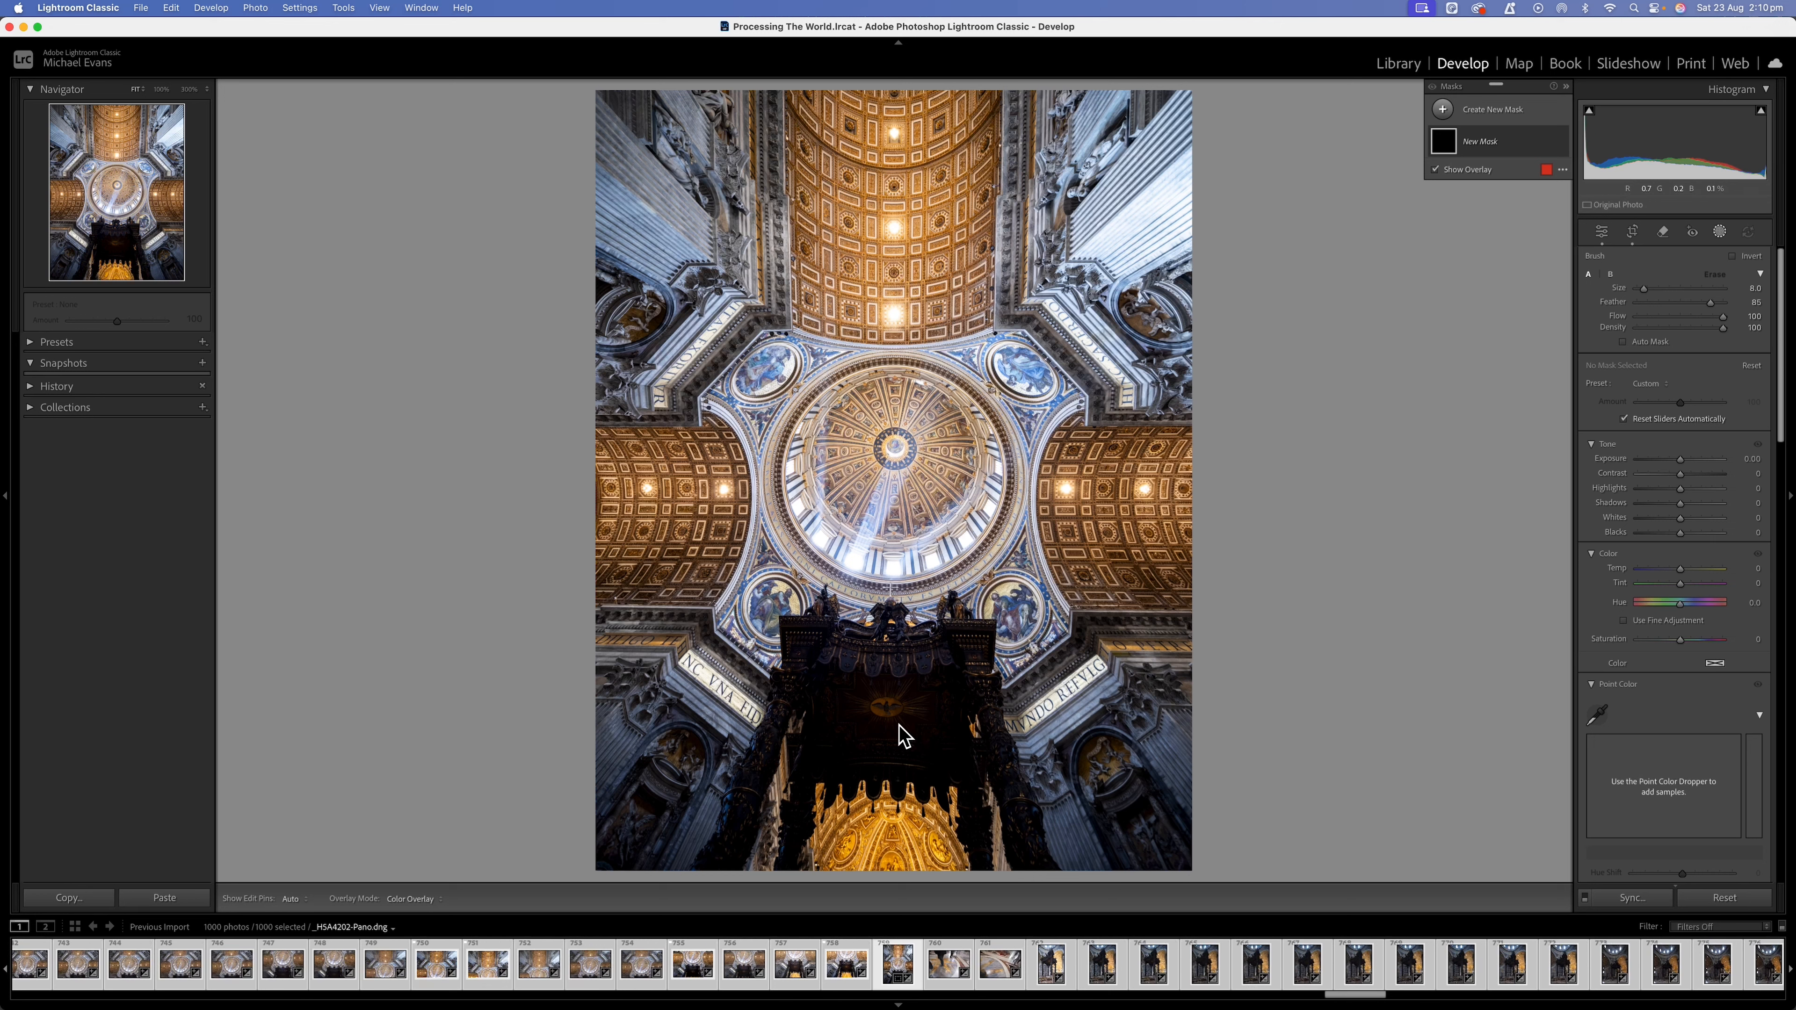
key("shift+bracketleft")
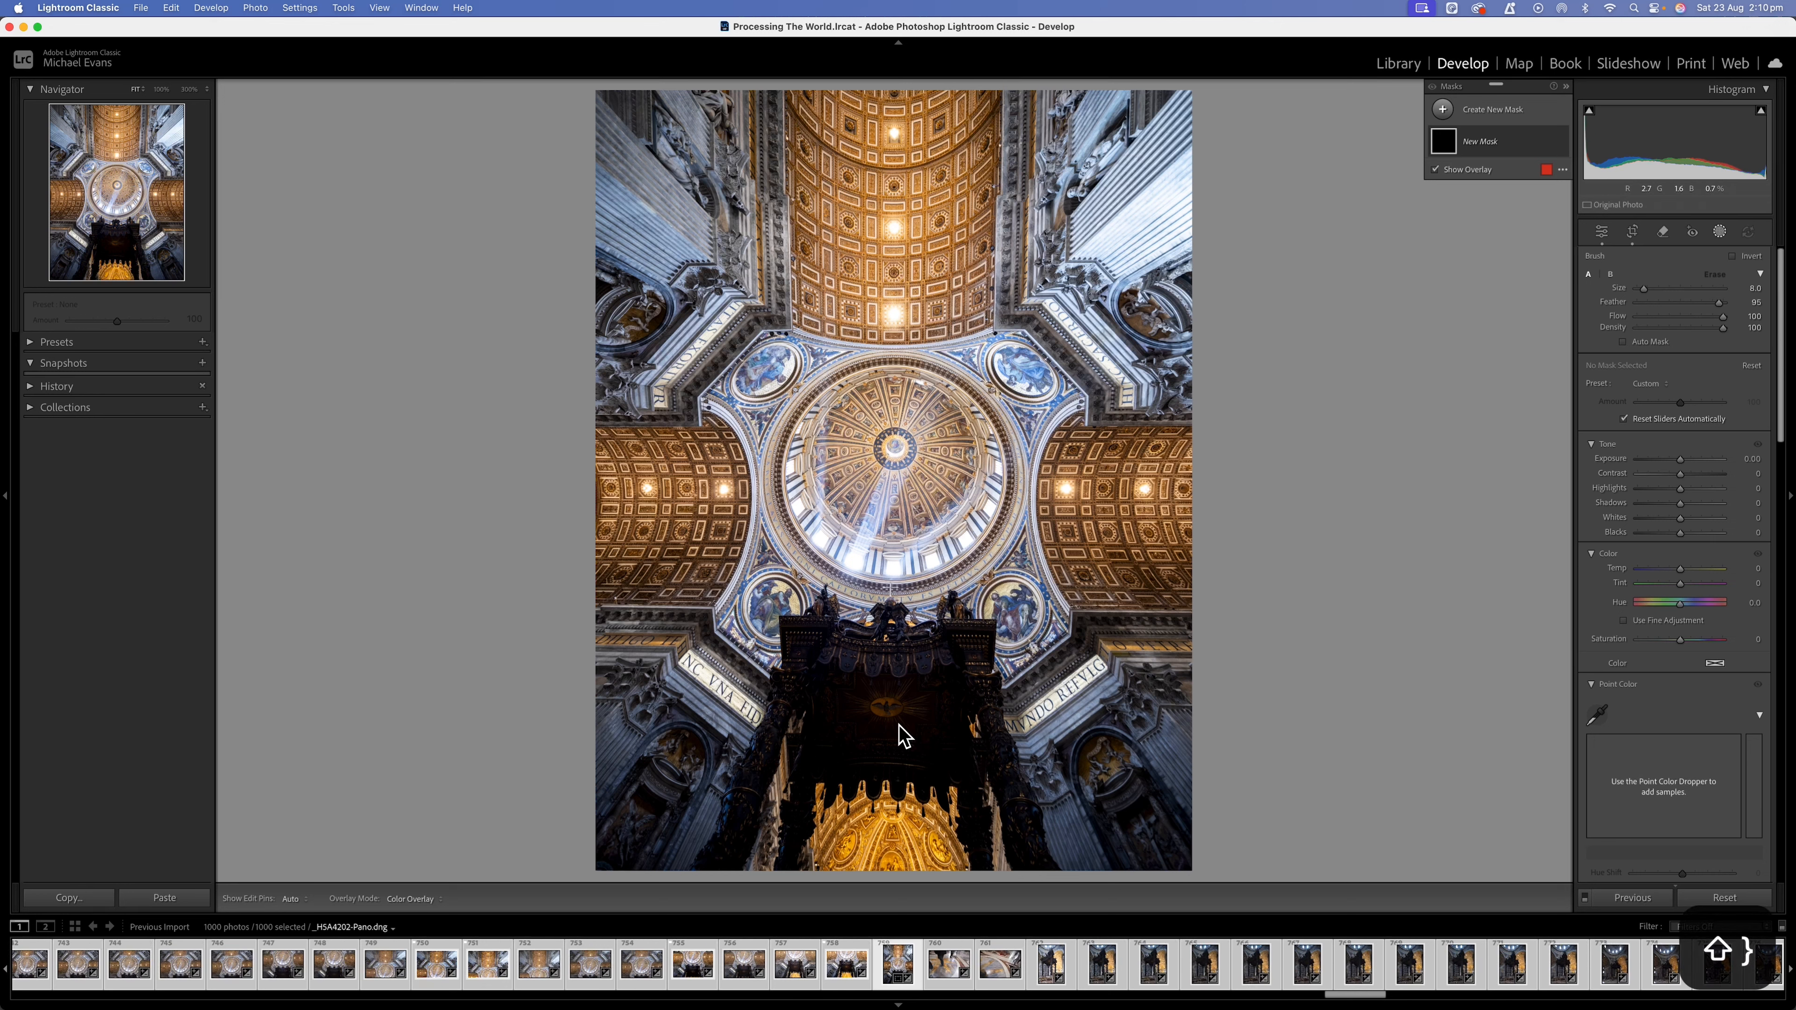
key("shift+bracketleft")
key("shift+bracketleft")
key("shift+bracketleft")
key("shift+bracketleft")
key("shift+bracketleft")
key("shift+bracketleft")
key("shift+bracketleft")
key("shift+bracketleft")
key("shift+bracketleft")
key("shift+bracketleft")
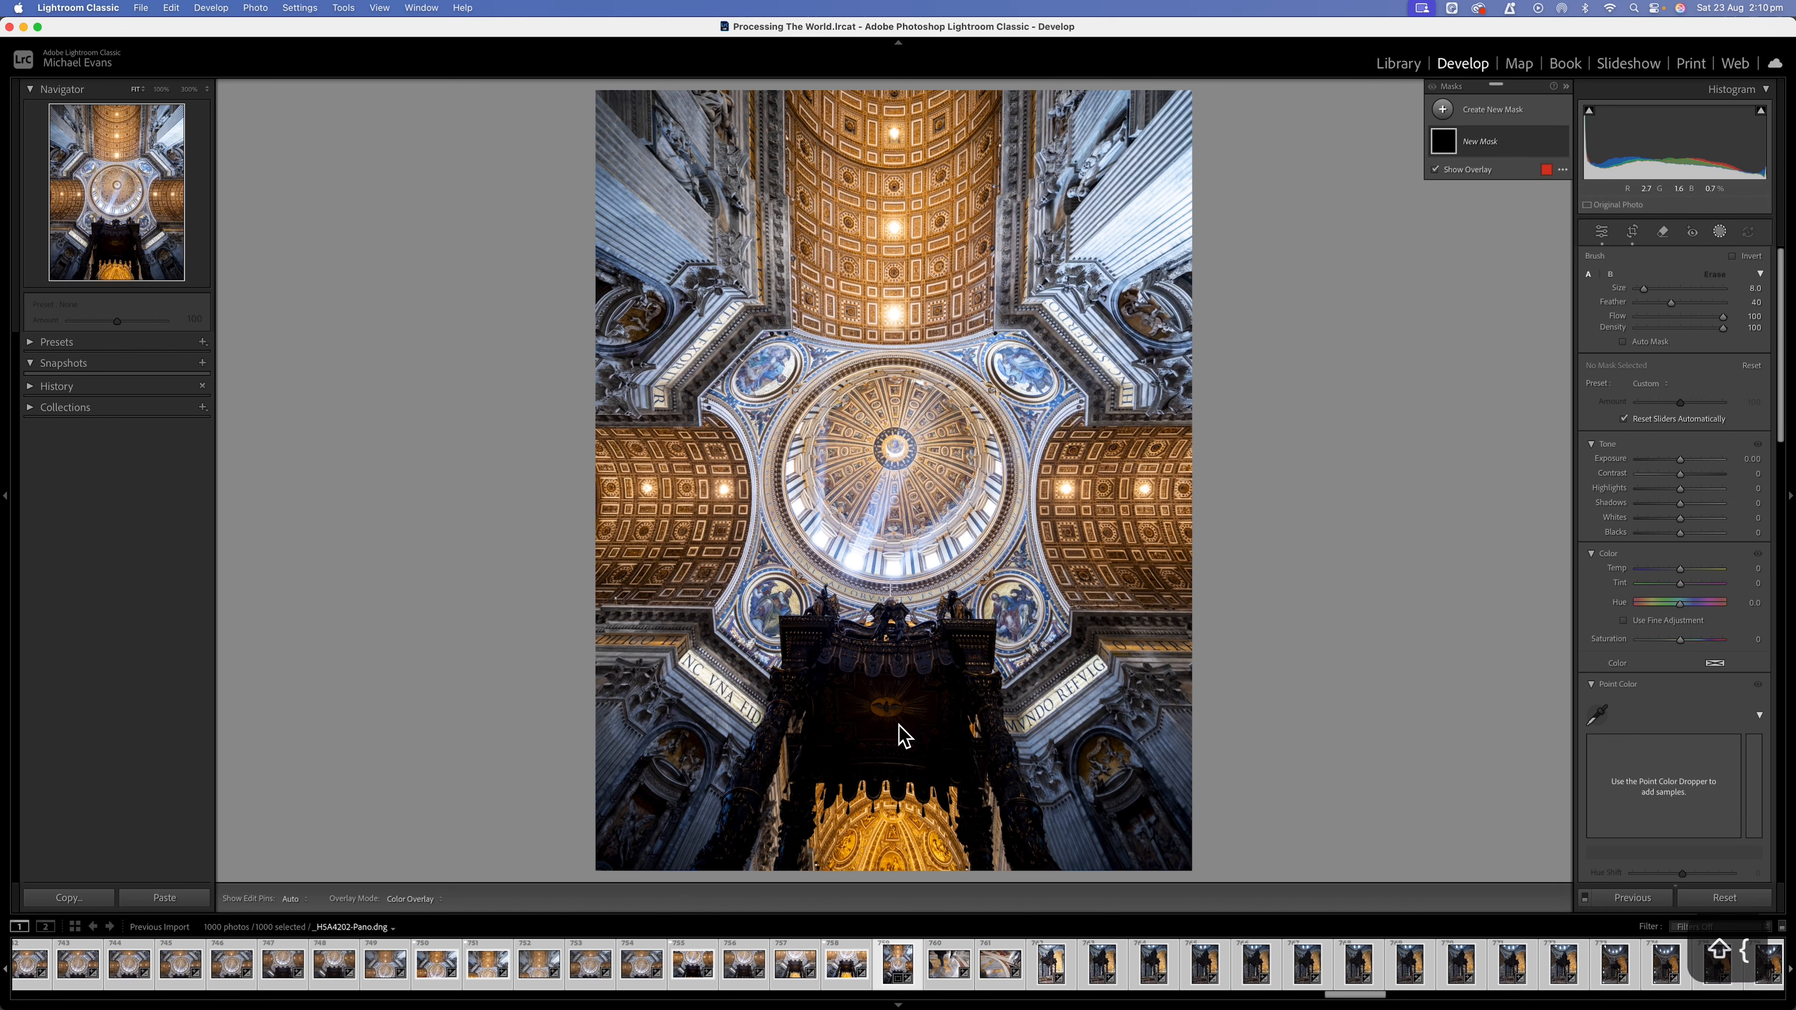
left_click_drag(963, 658, 862, 661)
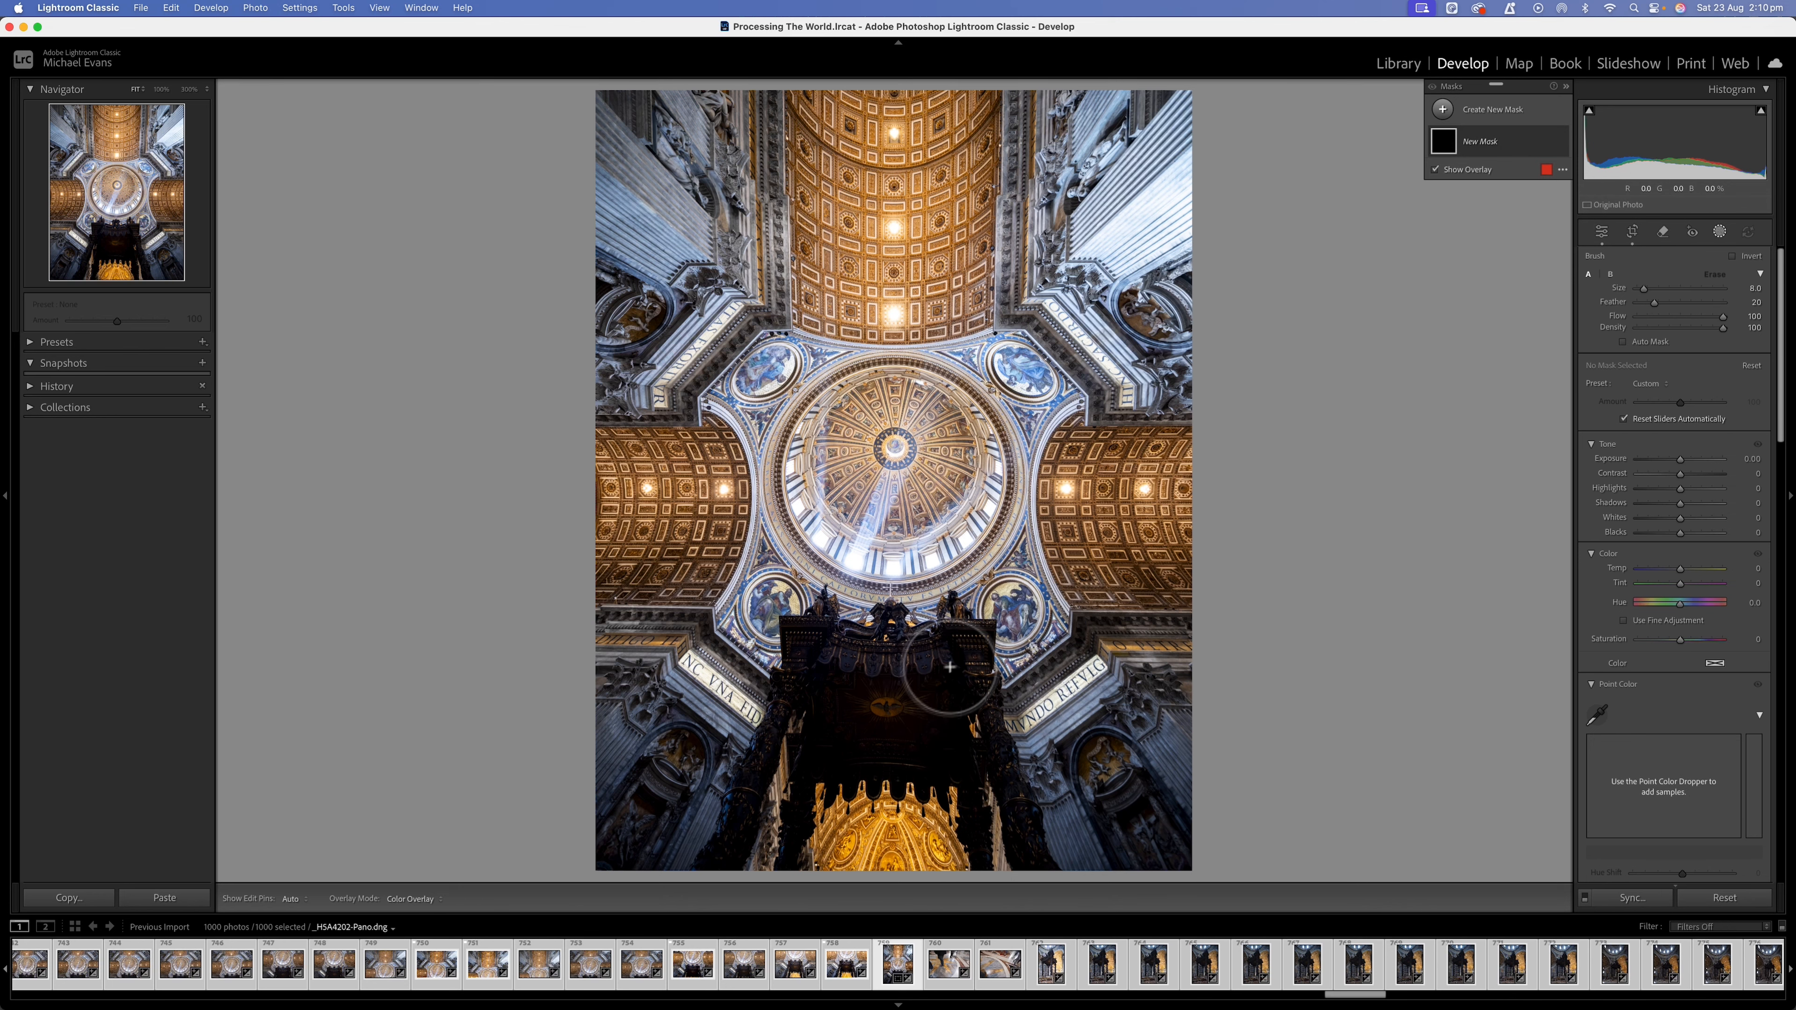
mouse_move(859, 502)
left_mouse_down()
mouse_move(760, 483)
mouse_move(901, 495)
mouse_move(881, 481)
mouse_move(920, 459)
mouse_move(920, 433)
mouse_move(904, 502)
mouse_move(794, 486)
mouse_move(762, 460)
mouse_move(780, 496)
left_mouse_up()
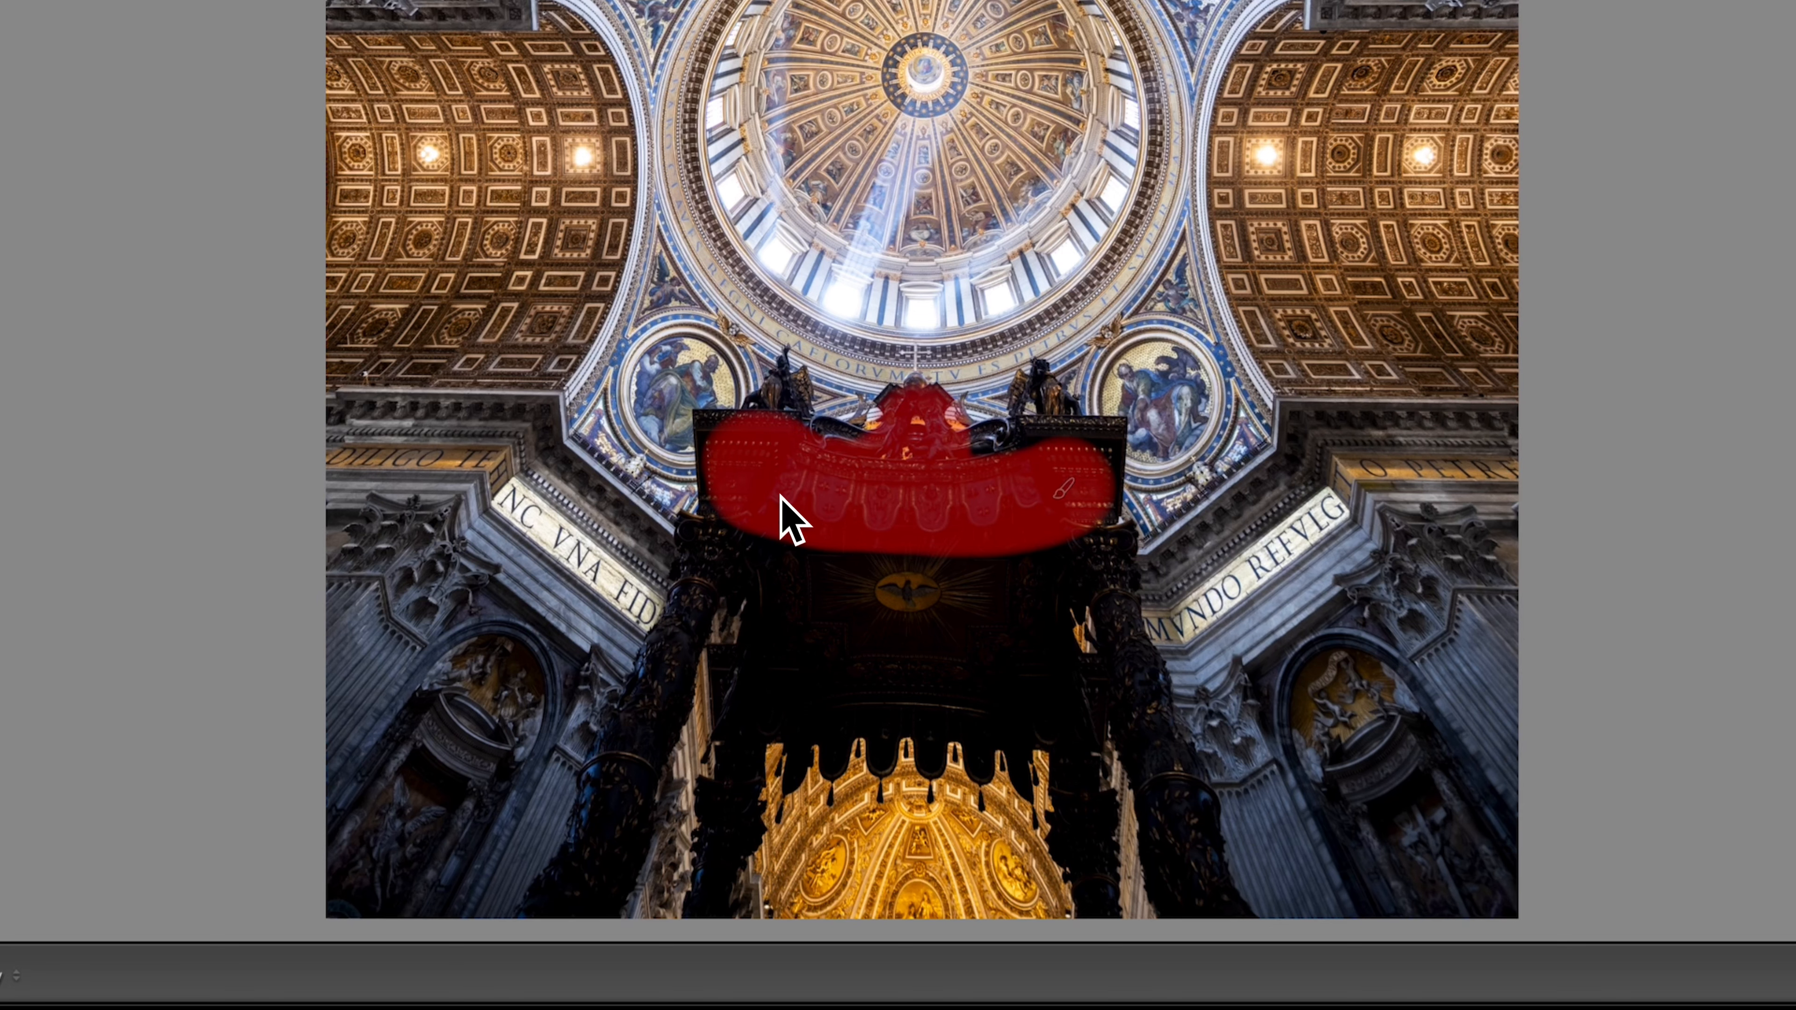
key("shift+[")
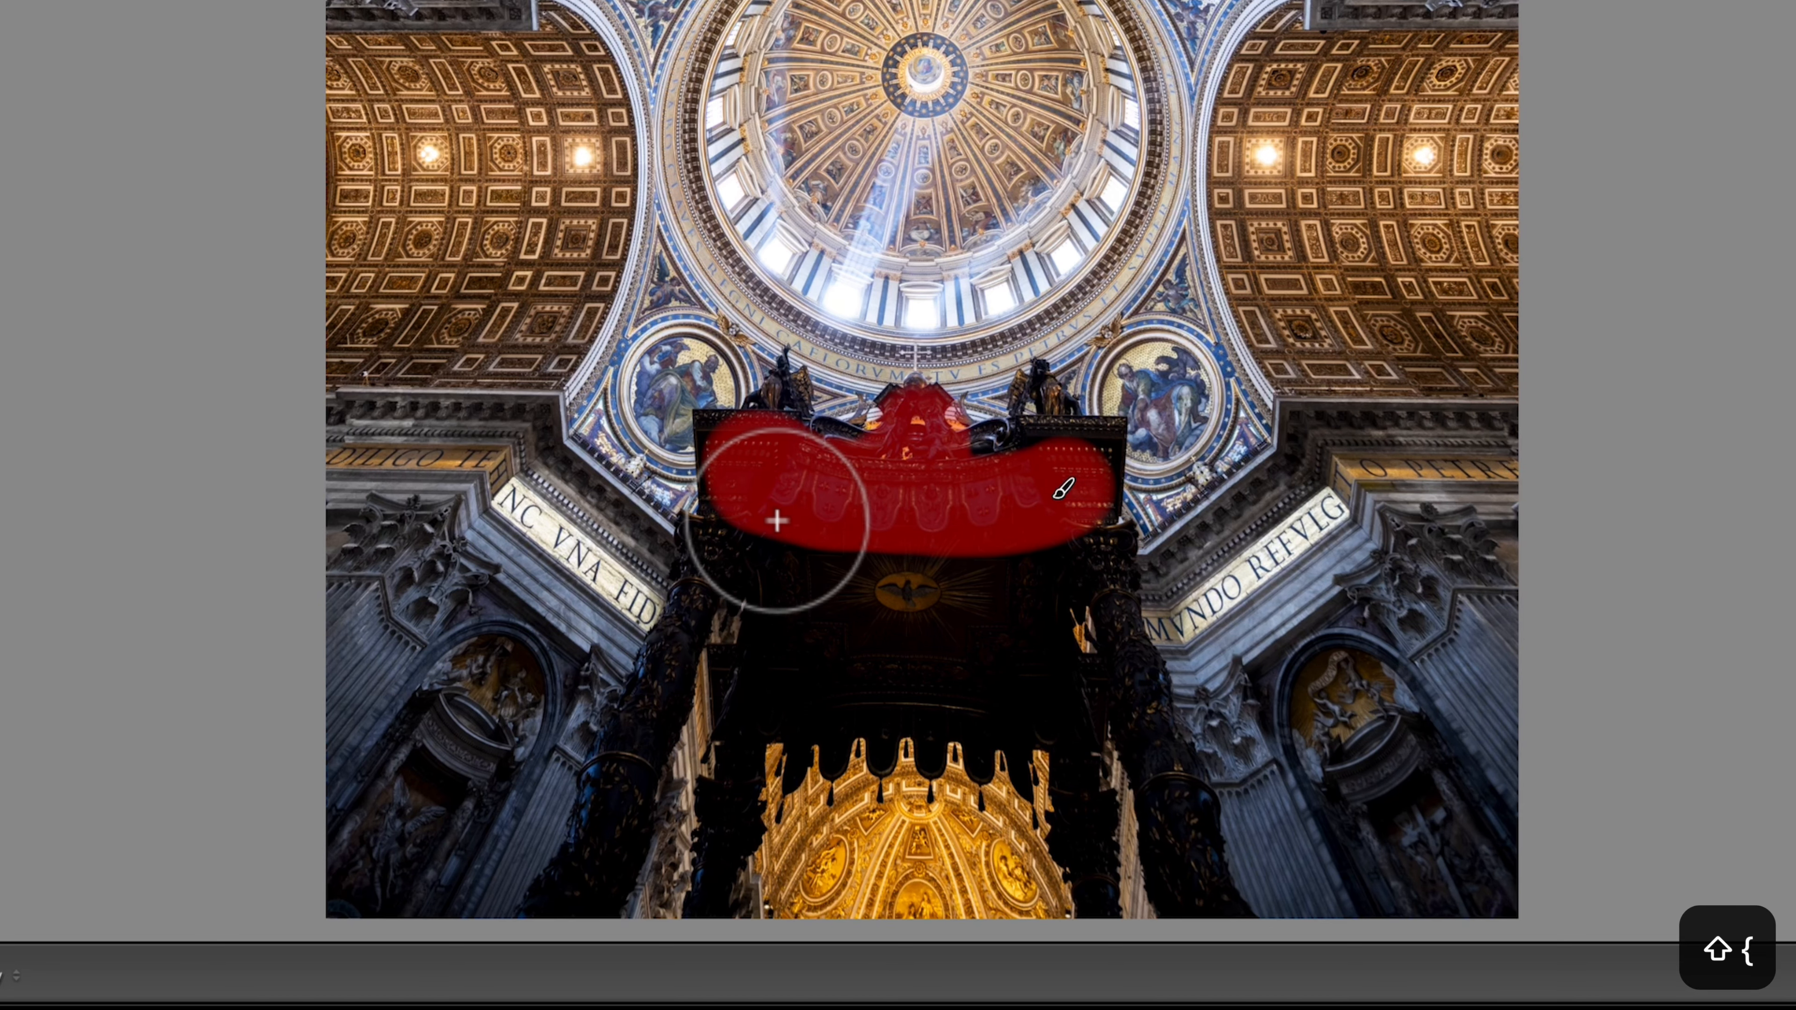
left_click_drag(750, 522, 753, 571)
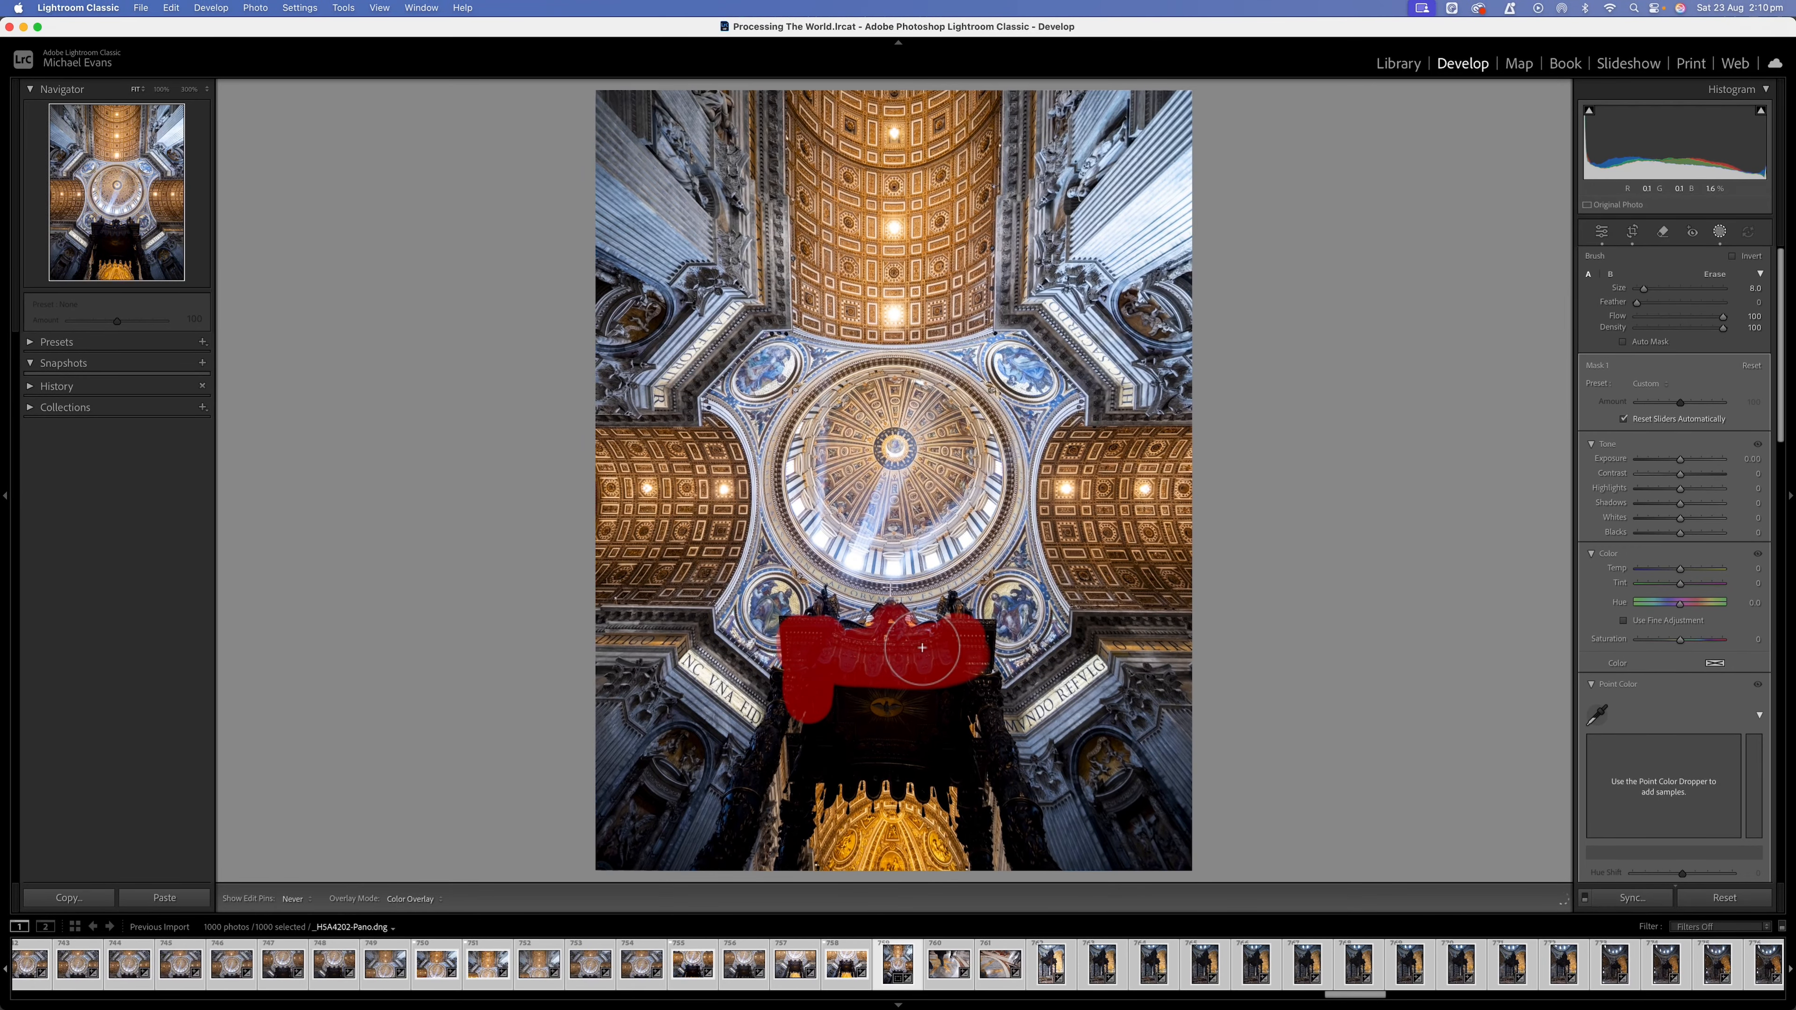
mouse_move(971, 652)
left_mouse_down()
mouse_move(981, 736)
mouse_move(962, 699)
mouse_move(824, 701)
mouse_move(819, 759)
mouse_move(825, 718)
mouse_move(811, 745)
mouse_move(939, 756)
mouse_move(843, 739)
mouse_move(954, 741)
left_mouse_up()
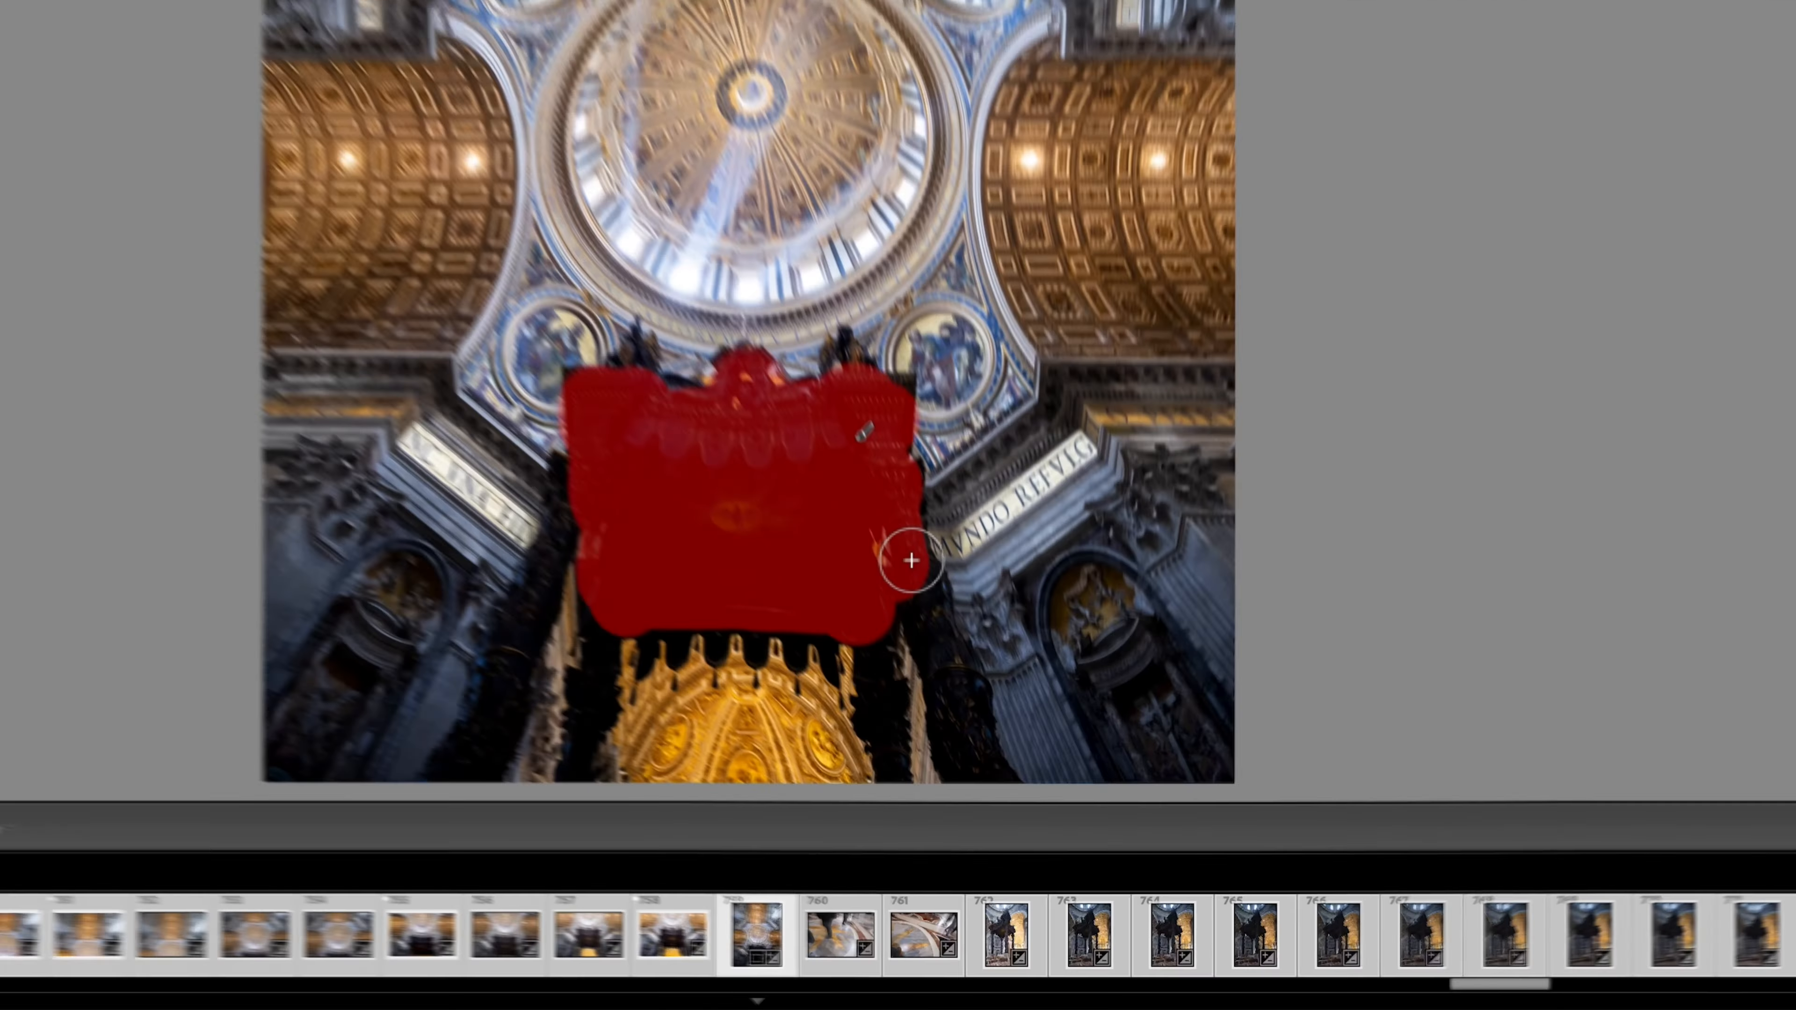
Extend the mask down the canopy's columns on both sides with a size 4 brush.
left_click_drag(993, 736, 1033, 874)
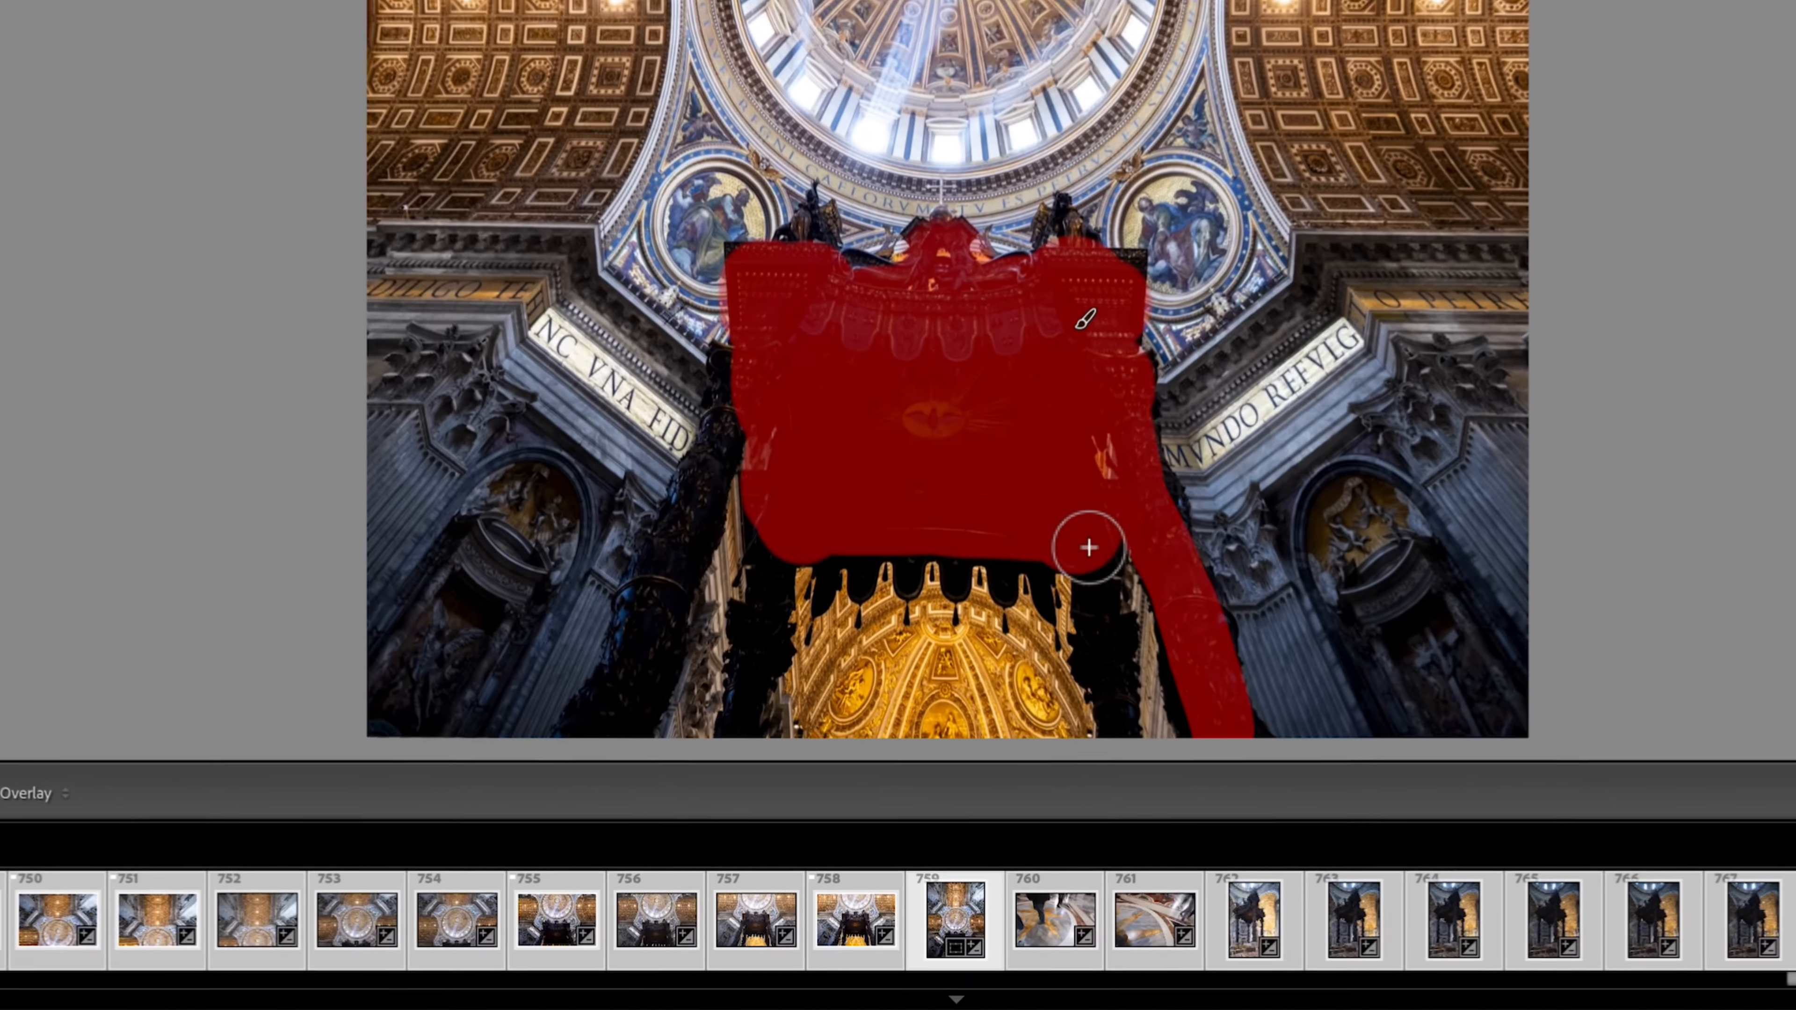
left_click_drag(965, 771, 980, 872)
mouse_move(1132, 632)
left_mouse_down()
mouse_move(1110, 505)
mouse_move(1011, 534)
mouse_move(1010, 561)
mouse_move(831, 557)
mouse_move(818, 521)
mouse_move(768, 524)
mouse_move(737, 726)
mouse_move(780, 475)
mouse_move(730, 377)
mouse_move(603, 720)
left_mouse_up()
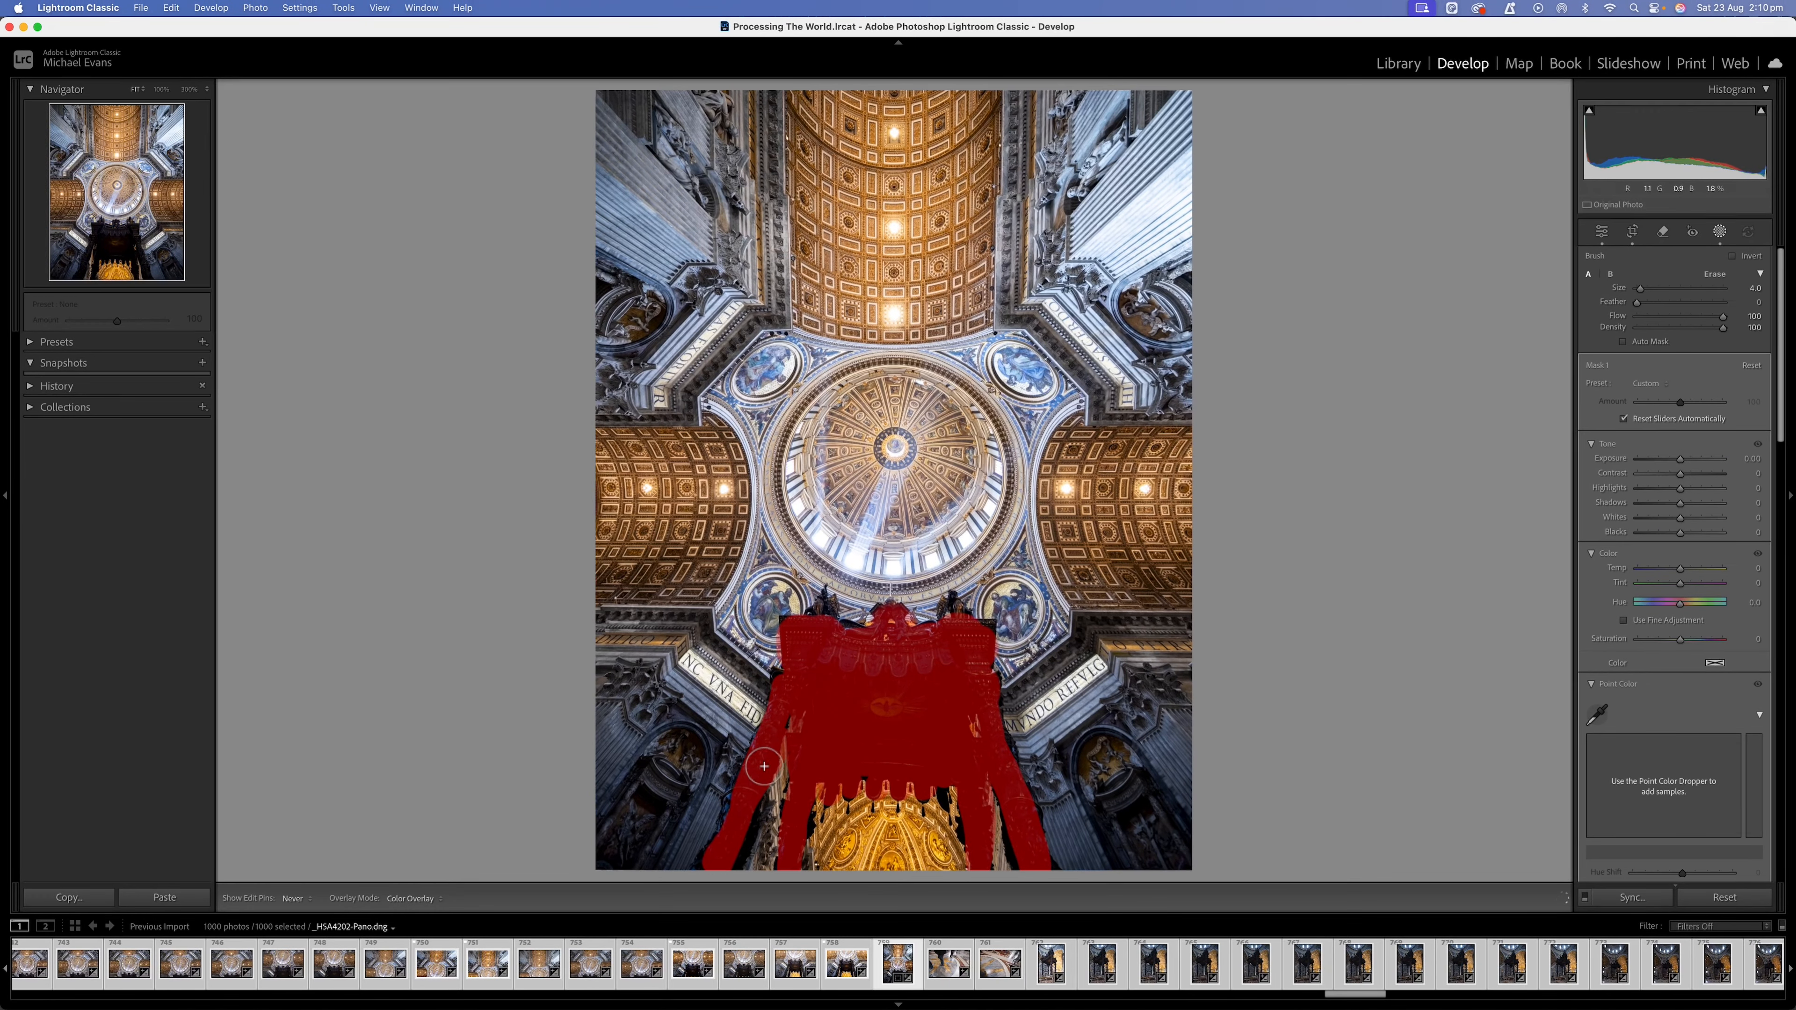
left_click_drag(755, 806, 730, 867)
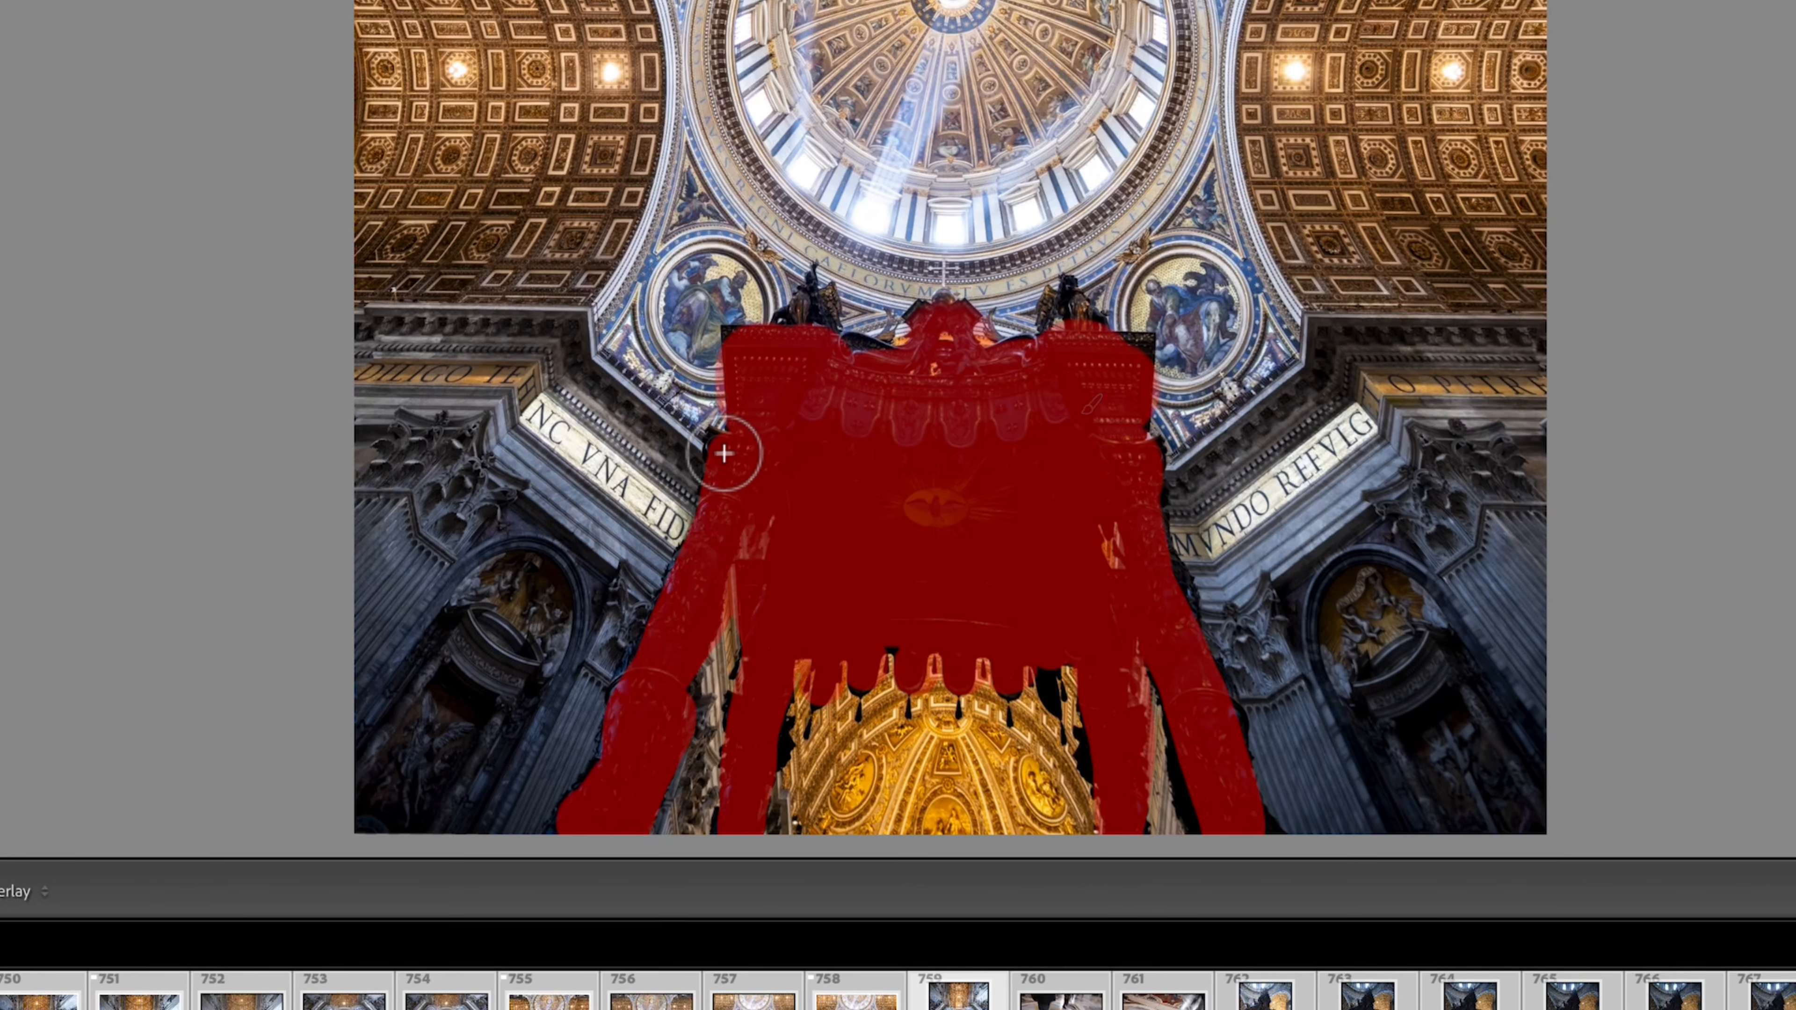
Paint the statues on top of the canopy into the mask, and fill its hanging fringe with a size 2 brush.
mouse_move(798, 385)
left_mouse_down()
mouse_move(815, 304)
mouse_move(845, 350)
mouse_move(895, 374)
mouse_move(1049, 365)
mouse_move(1070, 309)
mouse_move(1131, 363)
left_mouse_up()
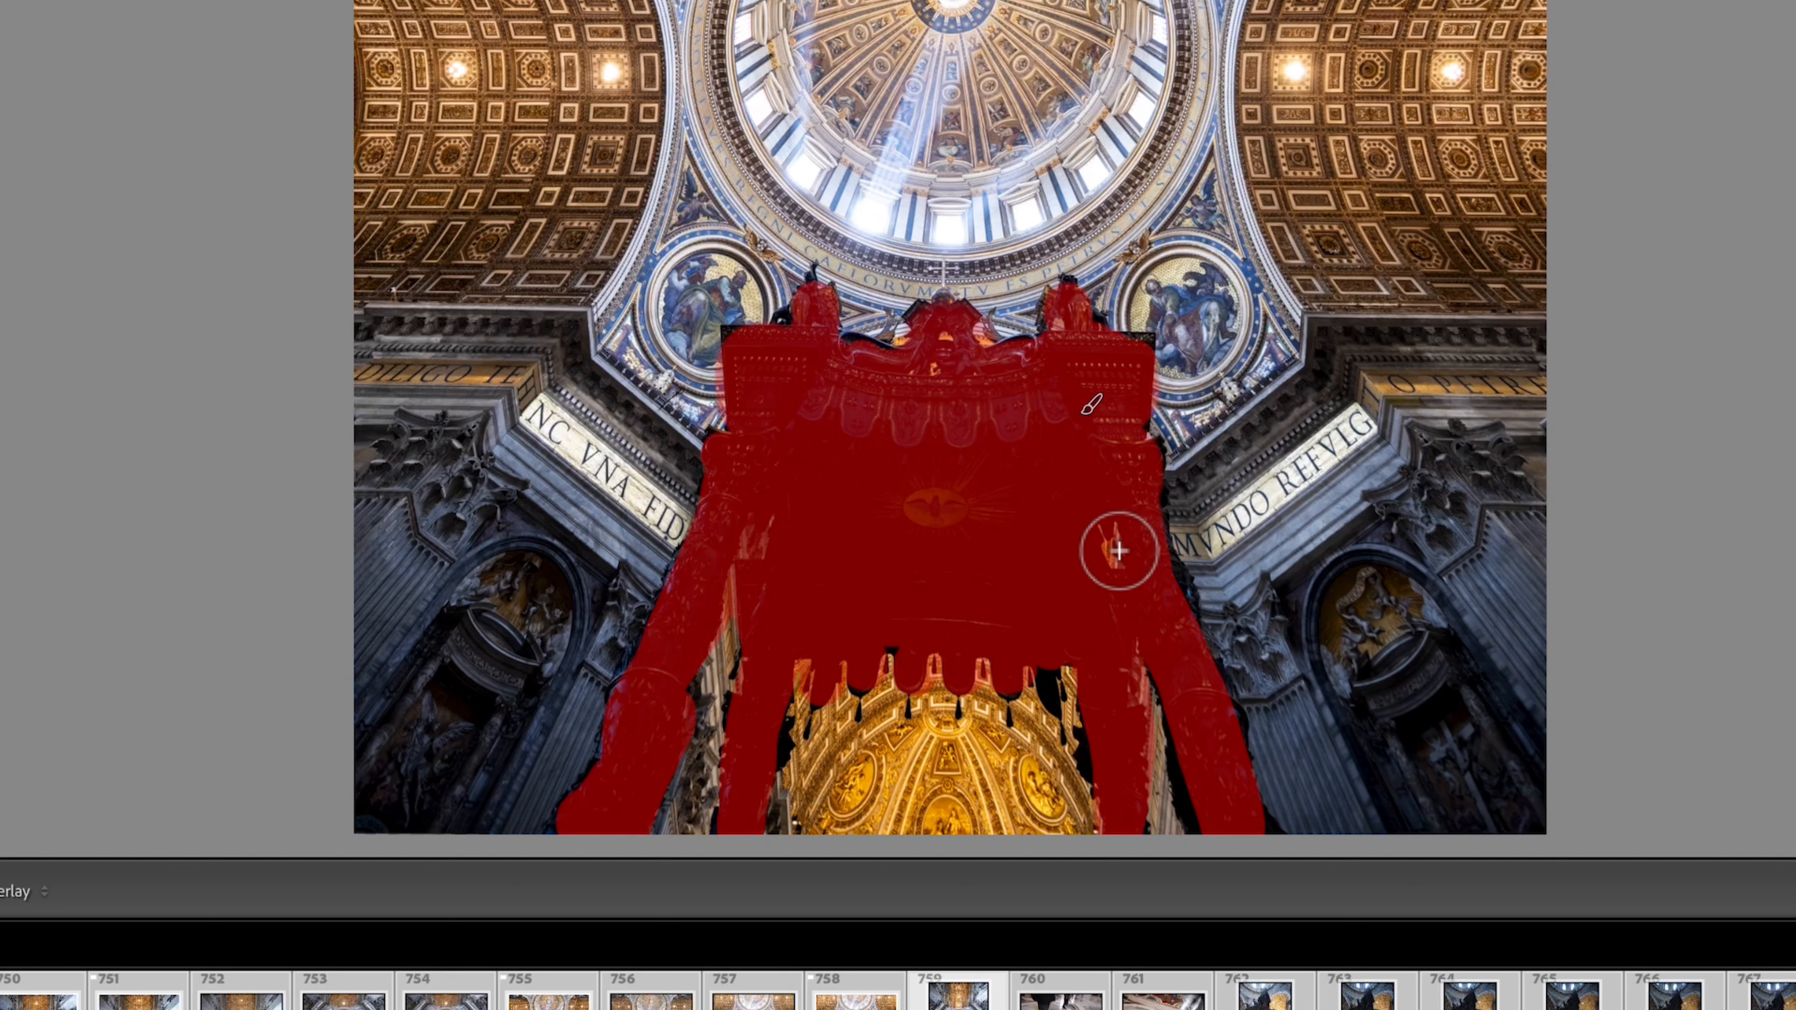
scroll(1049, 670, "down", 5)
left_click(1050, 669)
left_click_drag(1050, 671, 1052, 704)
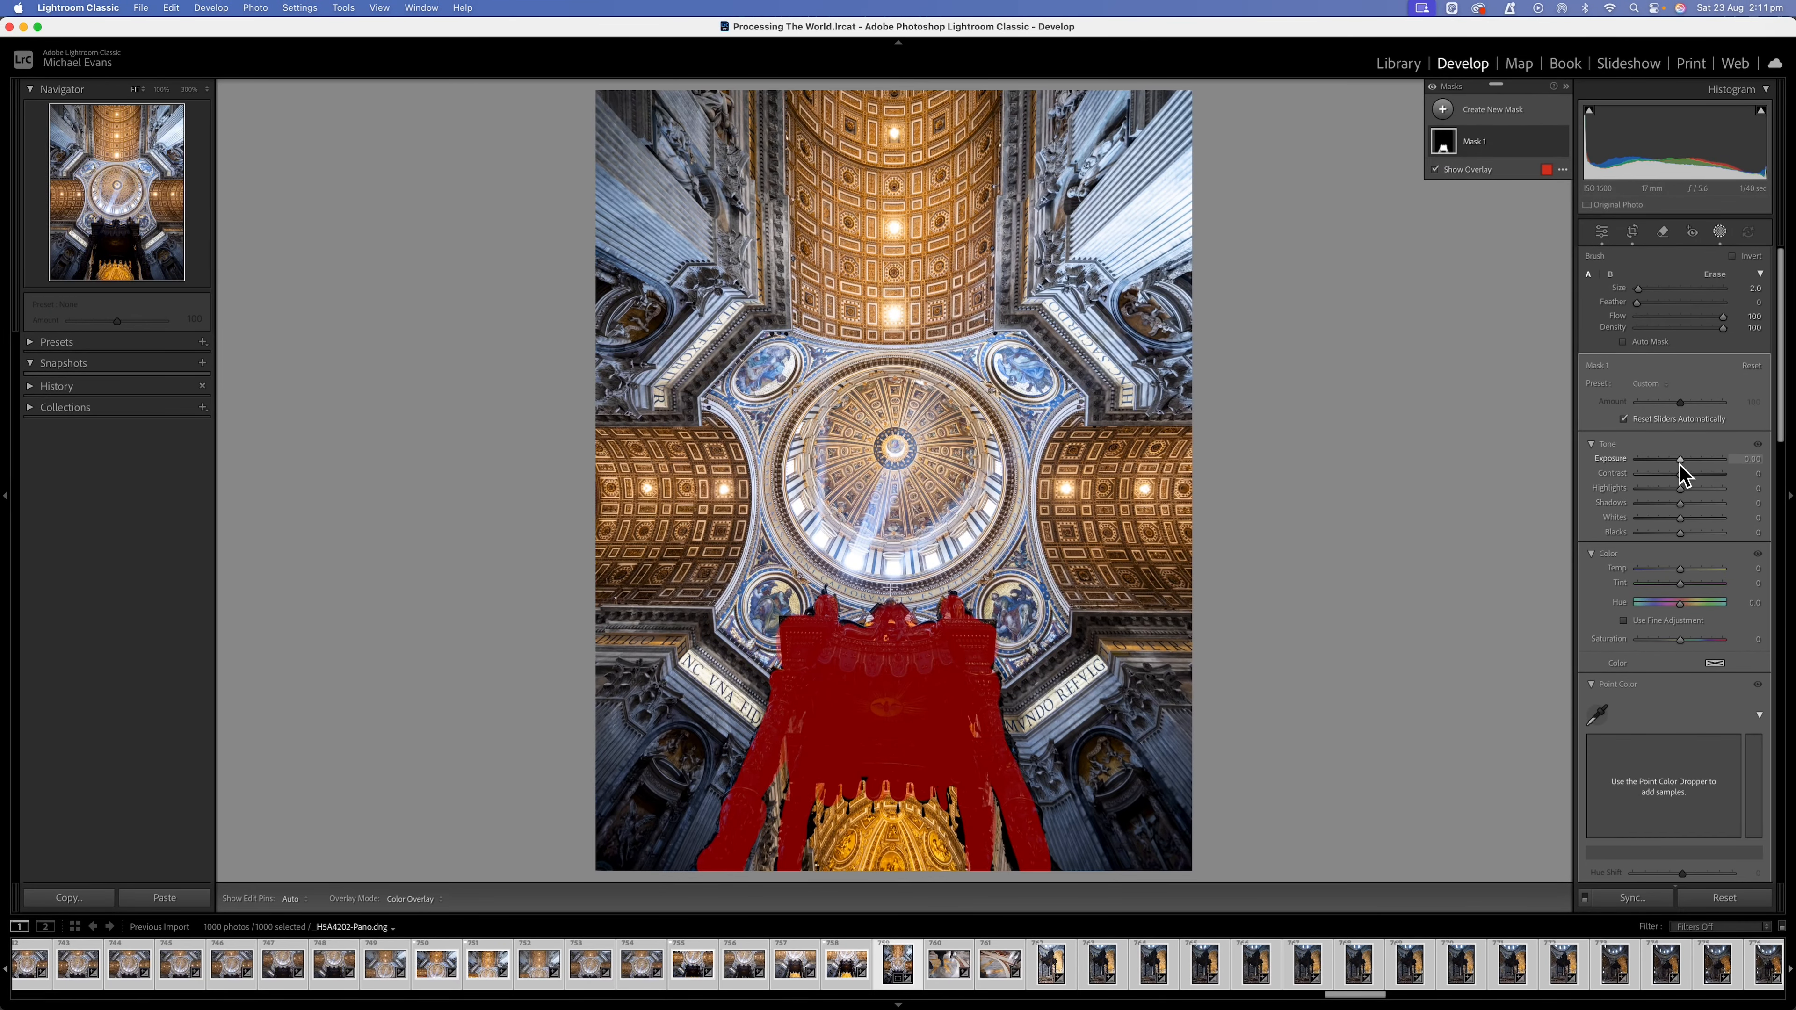
Brighten and warm the masked canopy with Exposure 0.99, Shadows 14 and Temp 6.
left_click_drag(1682, 460, 1691, 459)
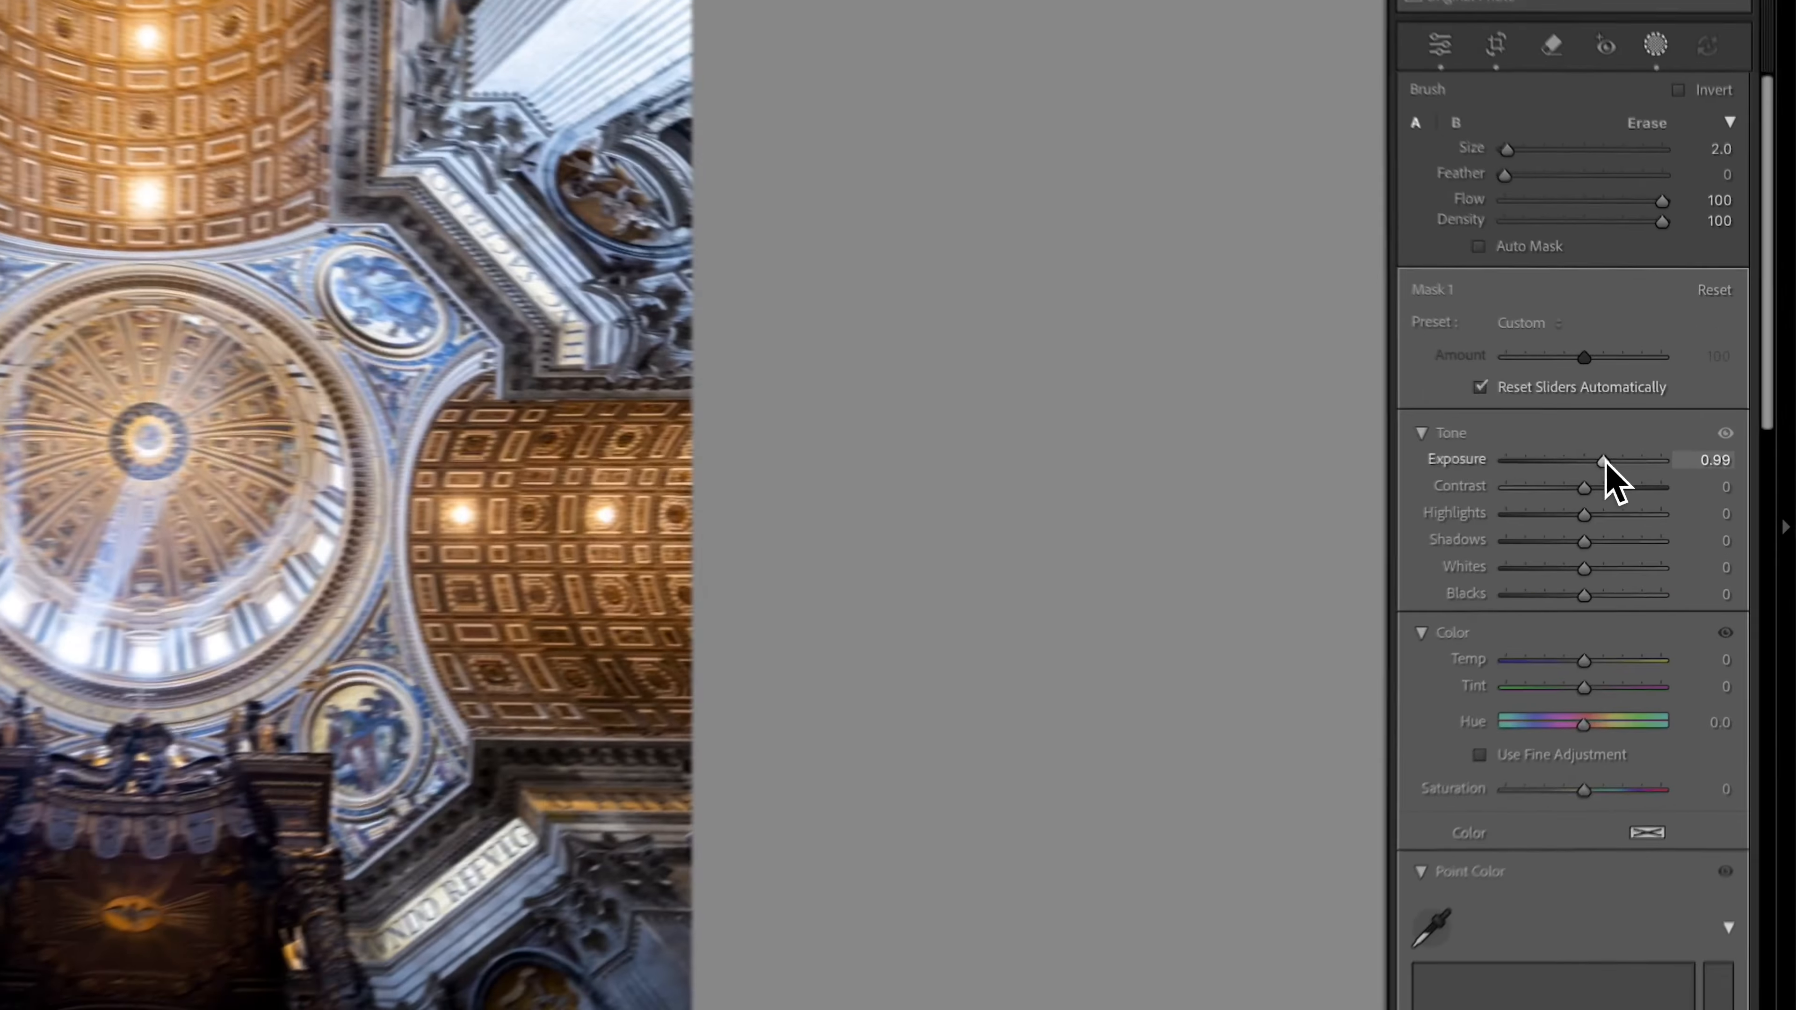
left_click_drag(1584, 541, 1578, 558)
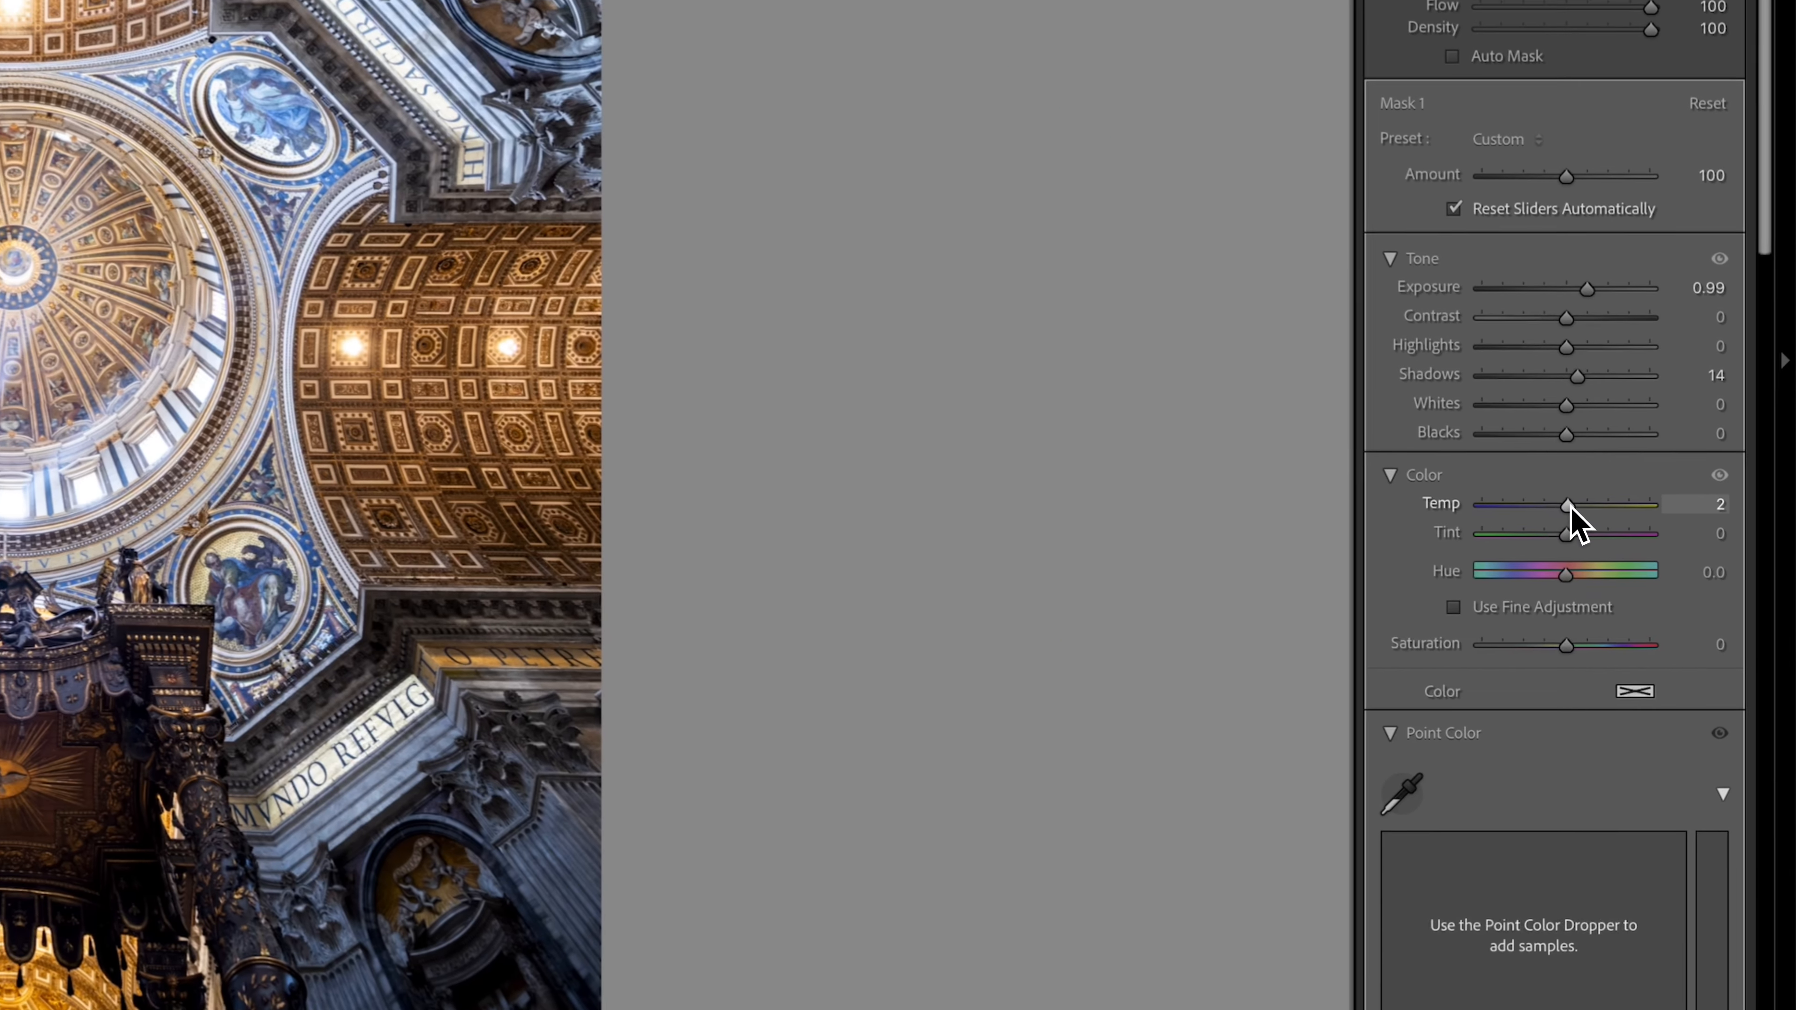
left_click_drag(1680, 569, 1683, 570)
left_click_drag(1570, 504, 1571, 504)
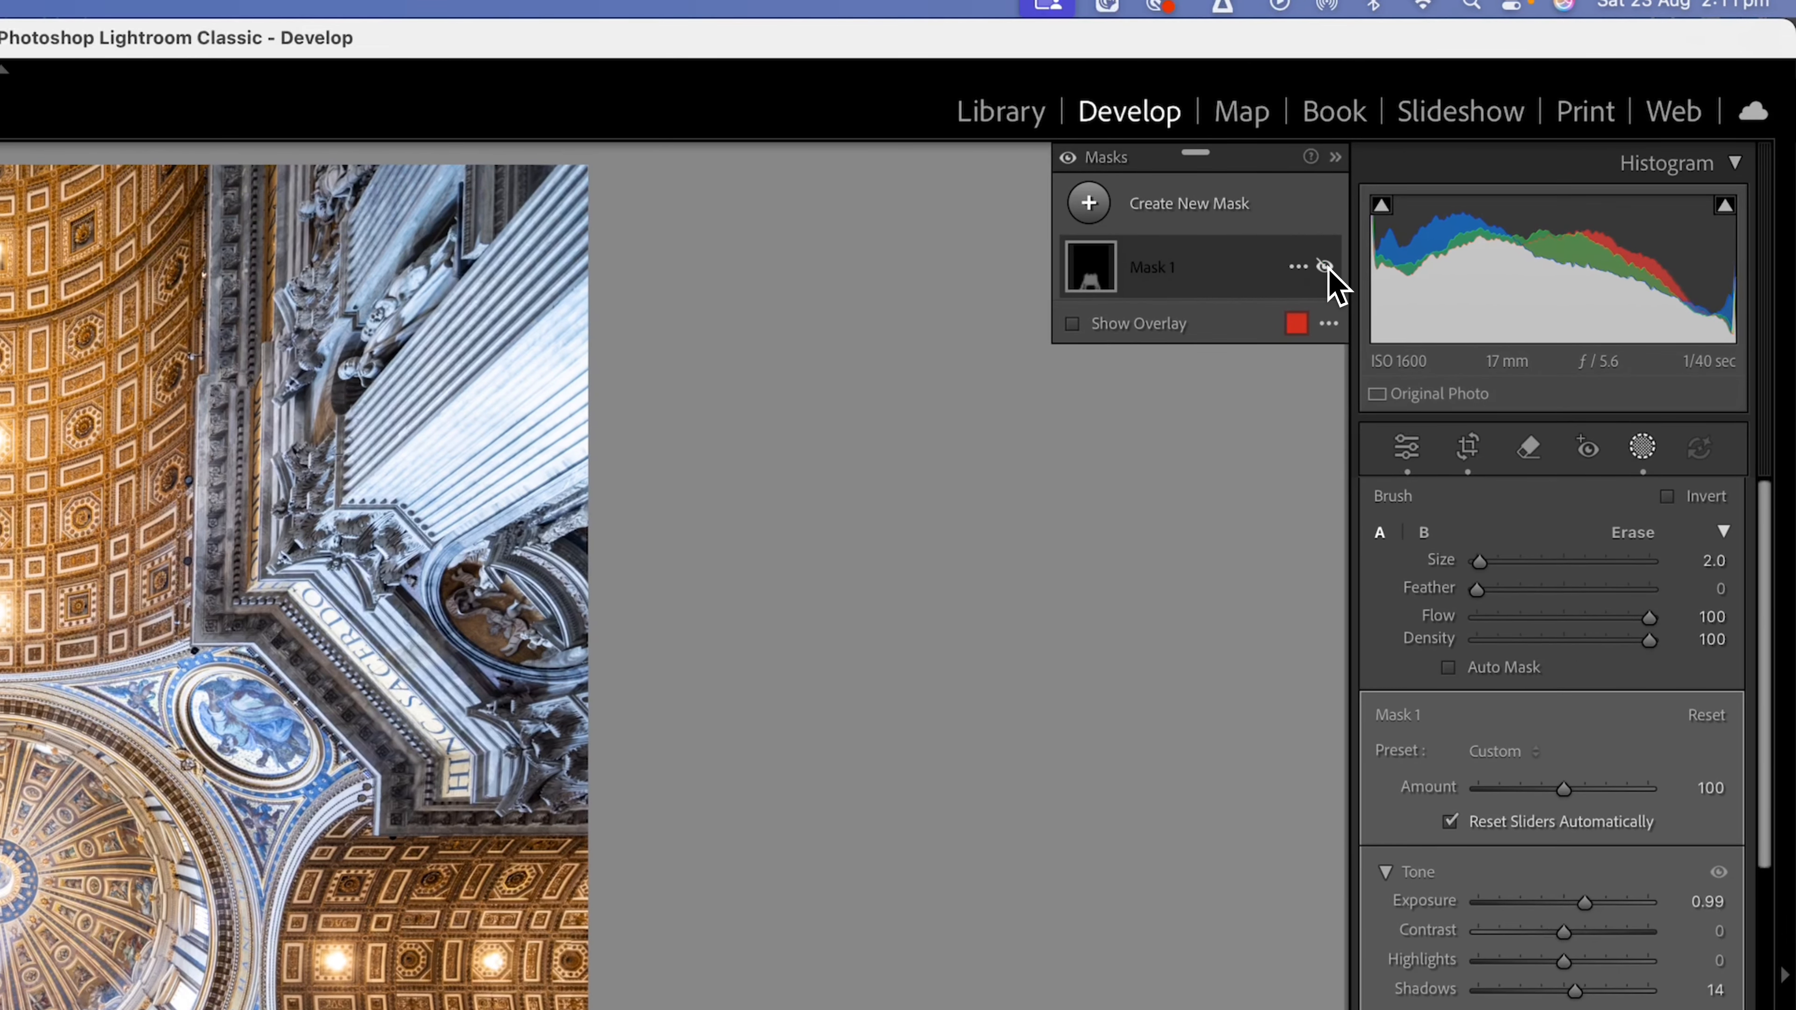
Toggle the canopy mask's visibility to compare the image with and without the adjustment.
left_click(1328, 269)
left_click(1328, 269)
left_click(1328, 268)
left_click(1328, 269)
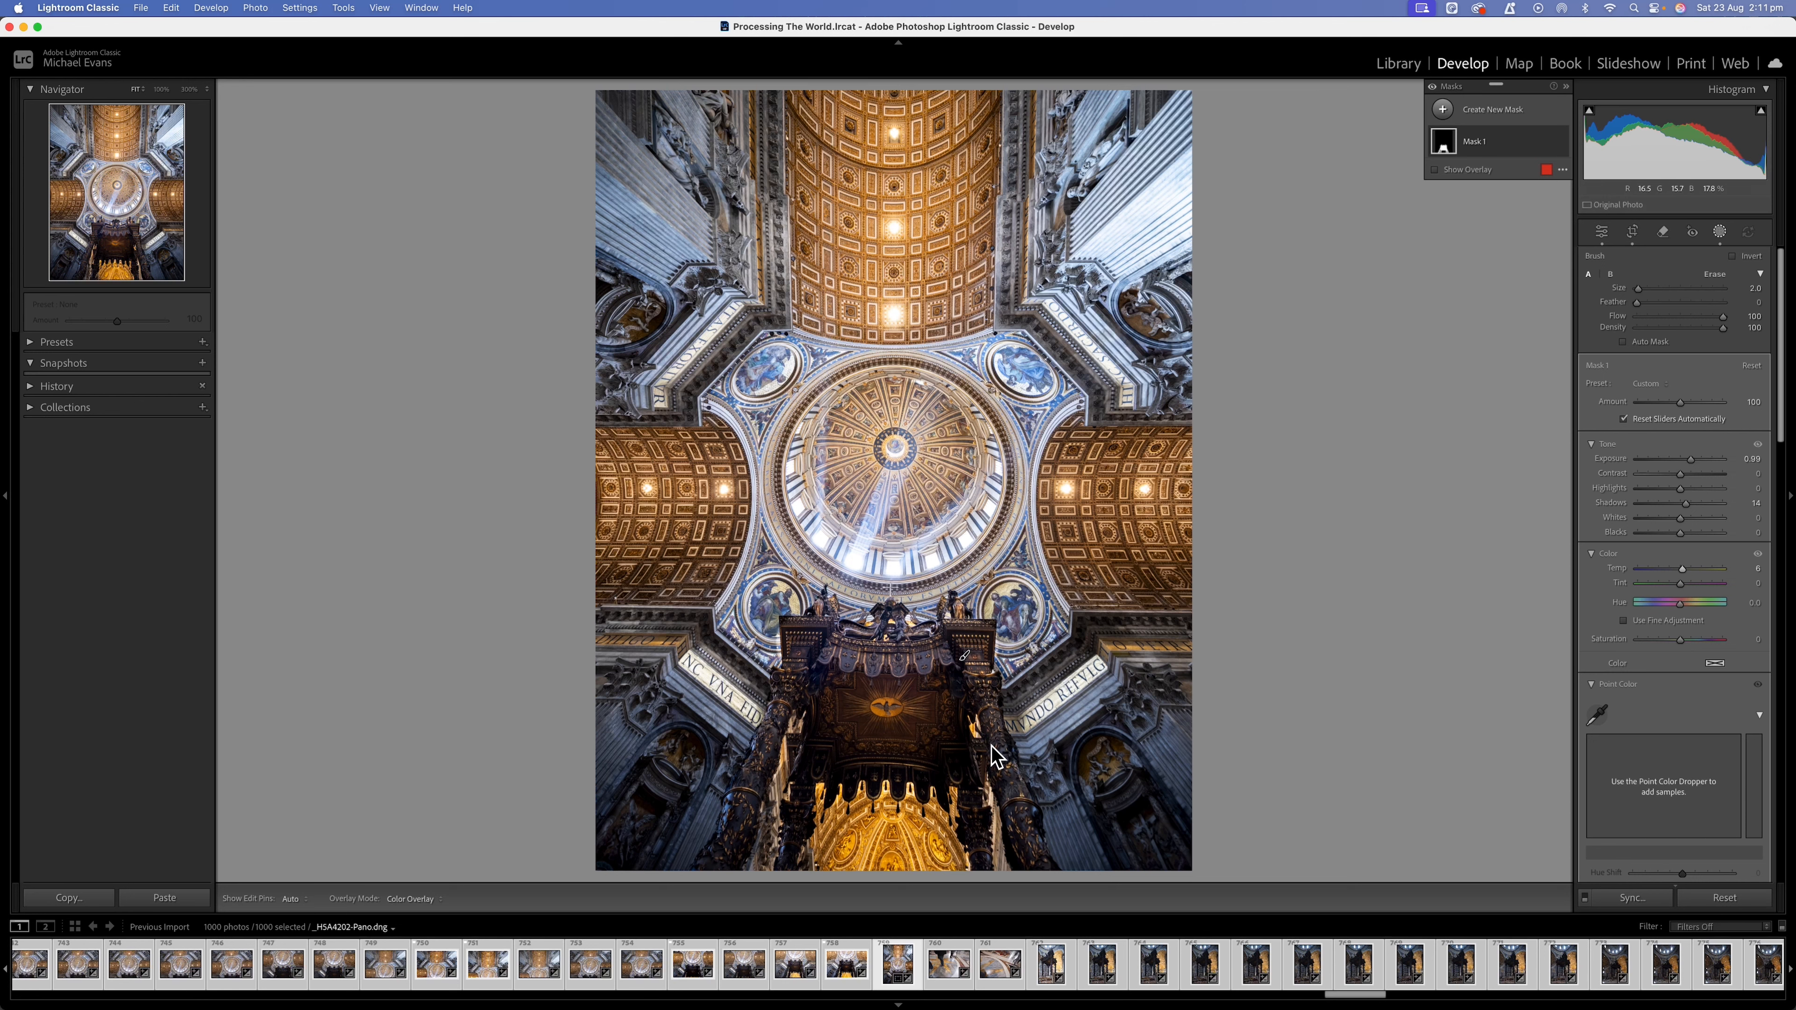
Raise the mask brush's feather to 100 and brush along the outer edge of the canopy's left column.
key("shift+bracketright")
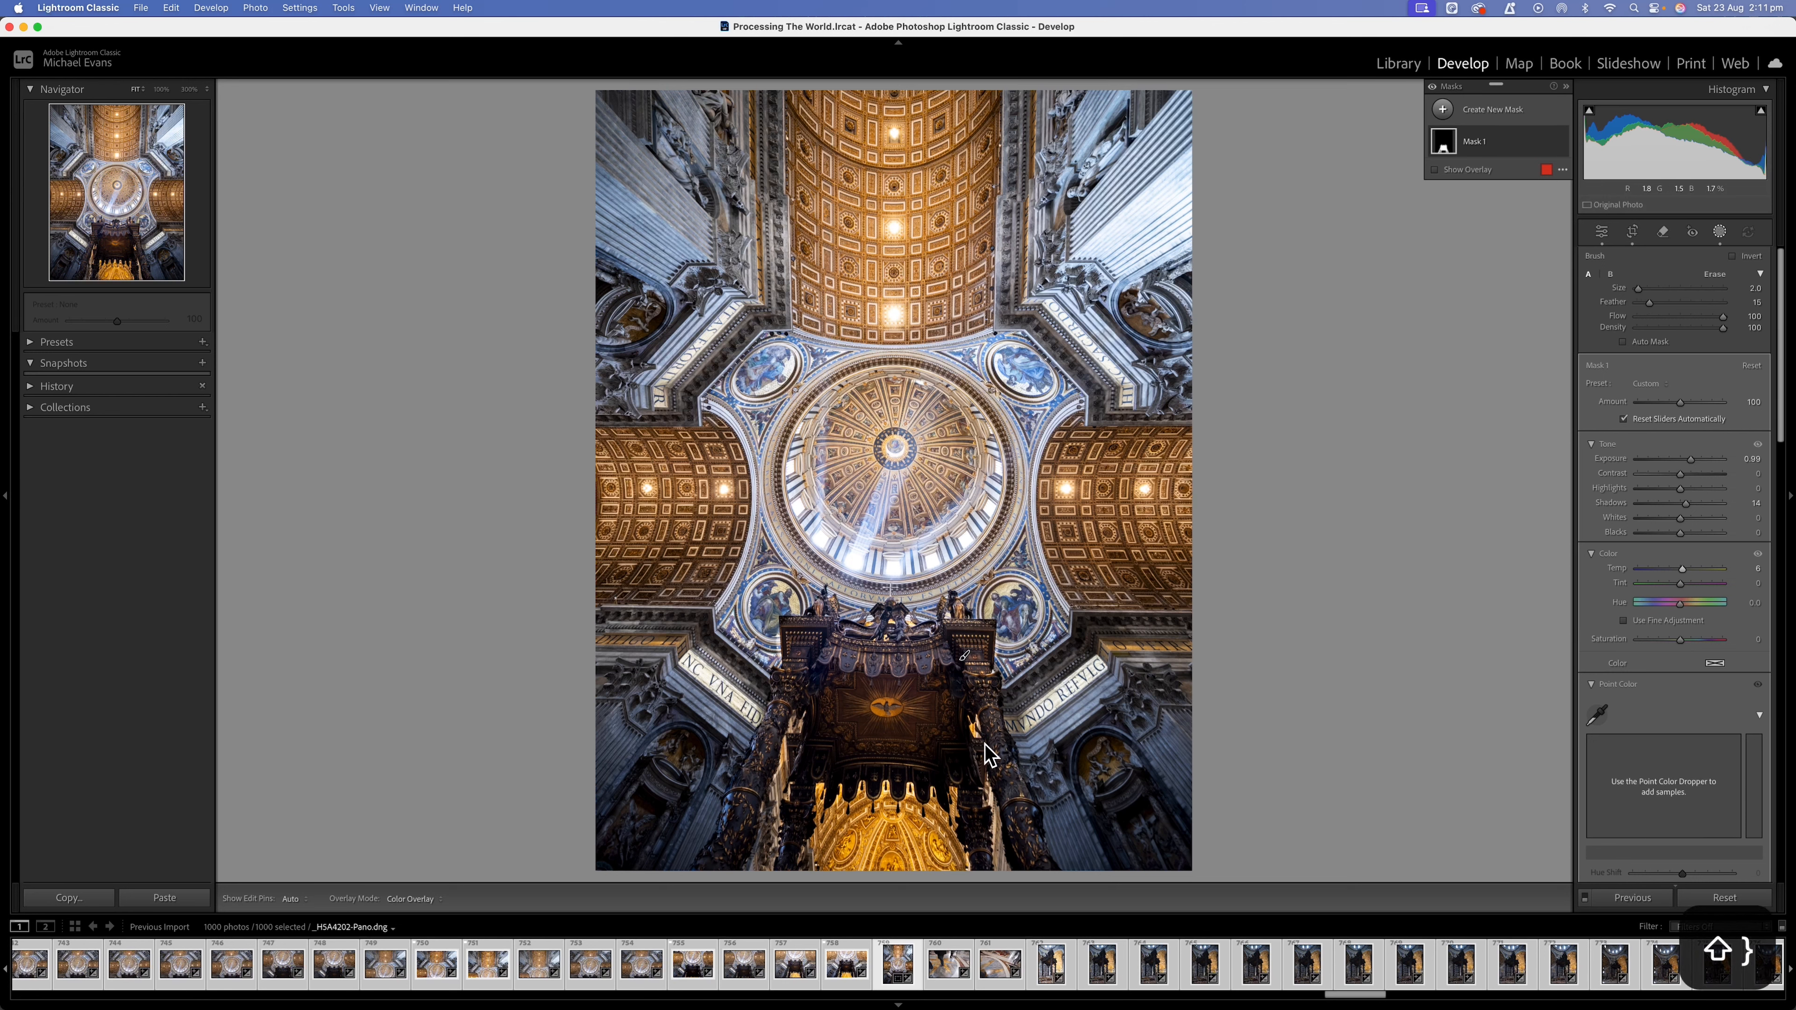
key("shift+bracketright")
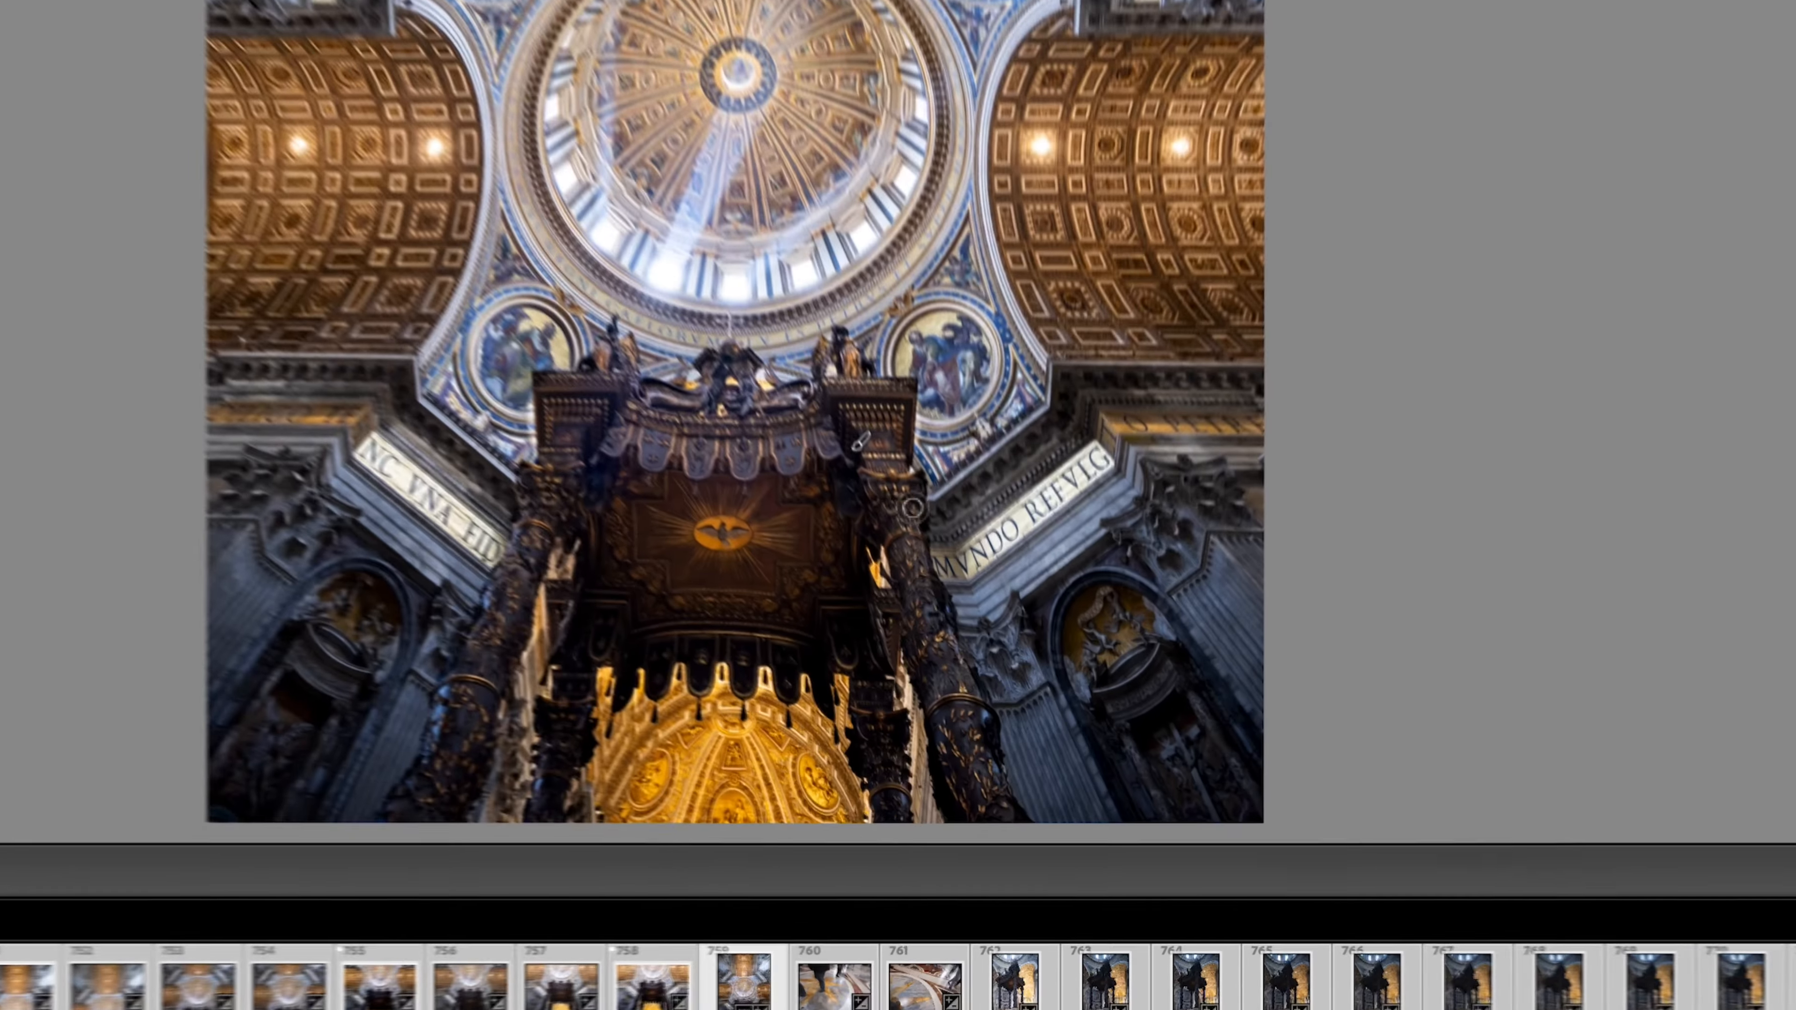
key("h")
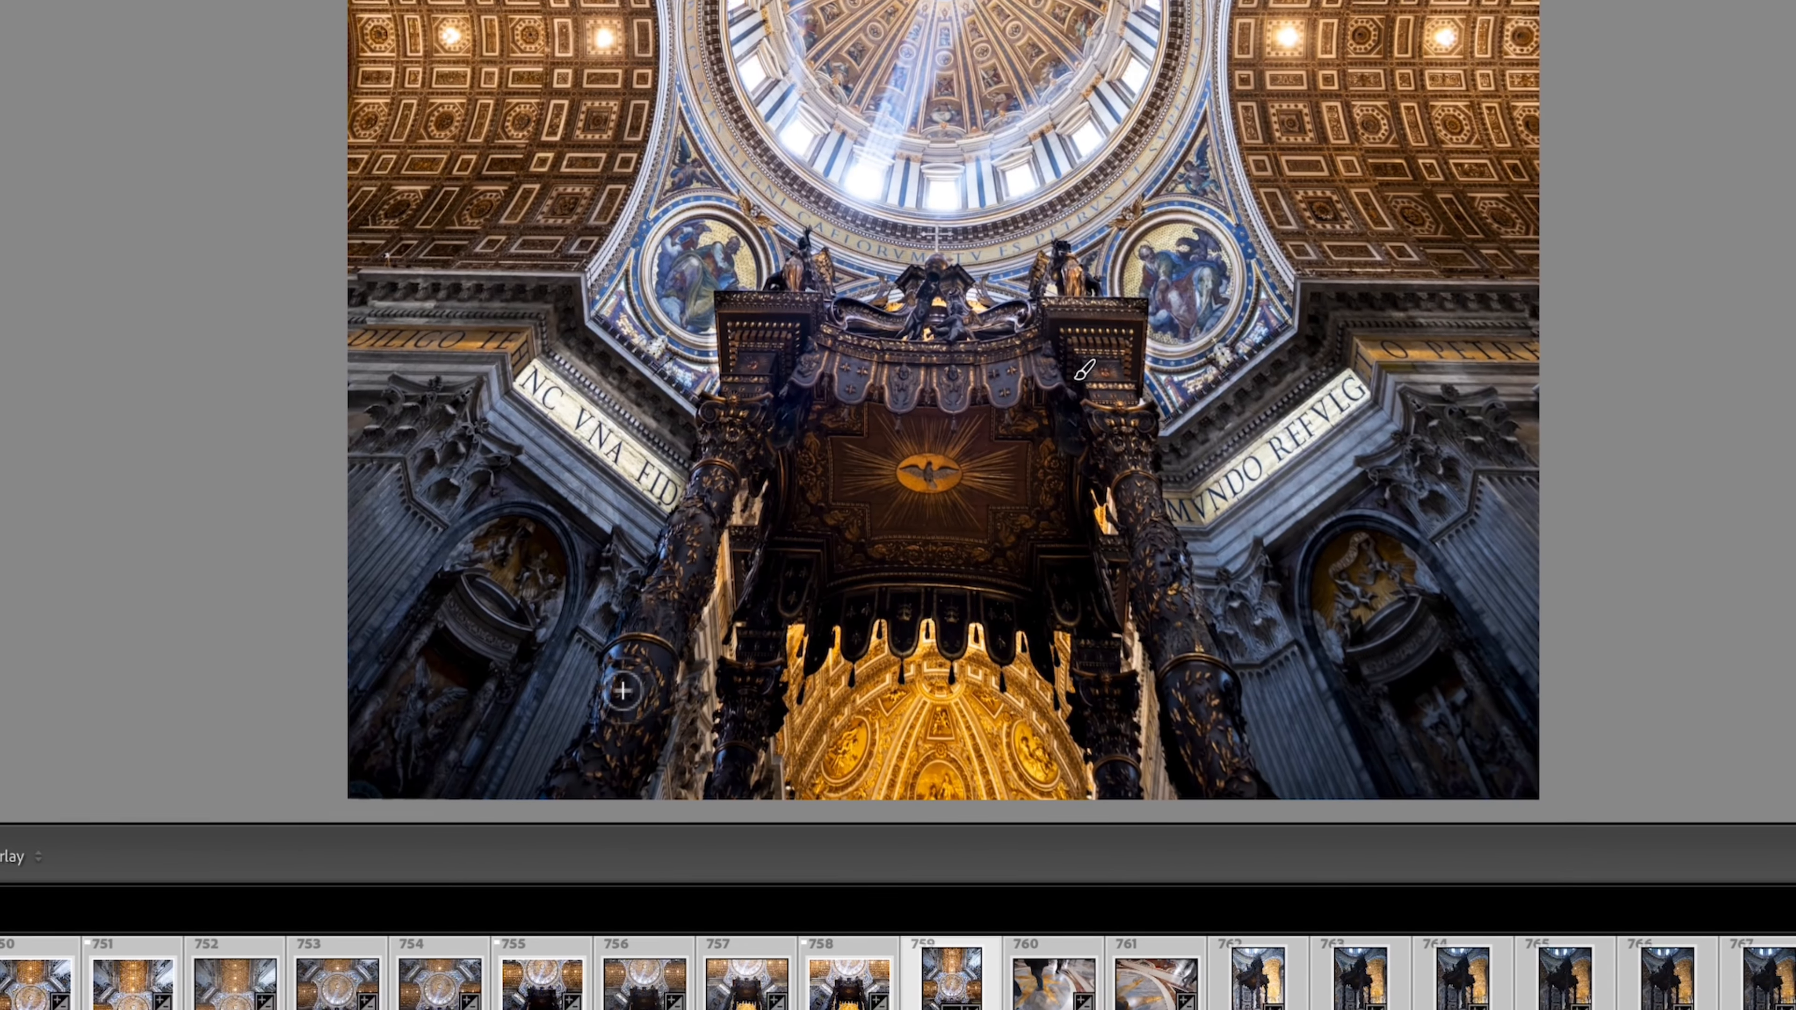
left_click_drag(622, 690, 678, 534)
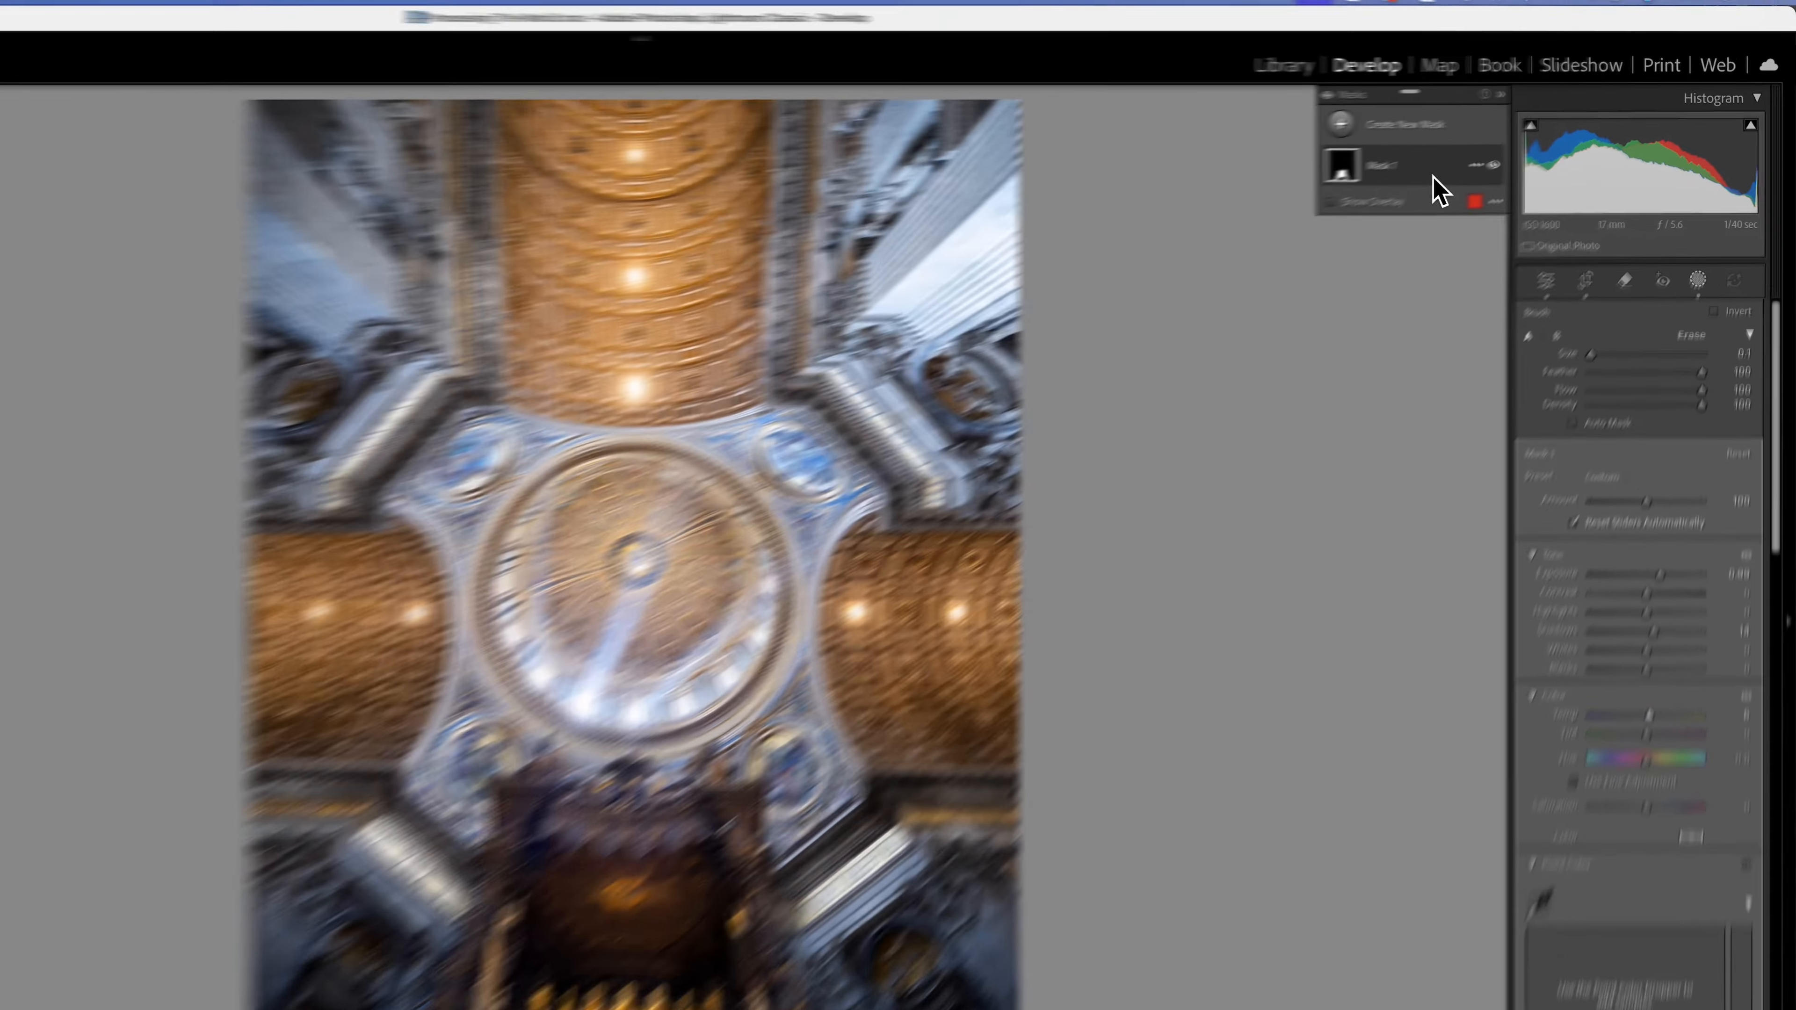
Set up a brush that subtracts from the canopy mask and adjust its size for cleaning the column edges.
left_click(1518, 150)
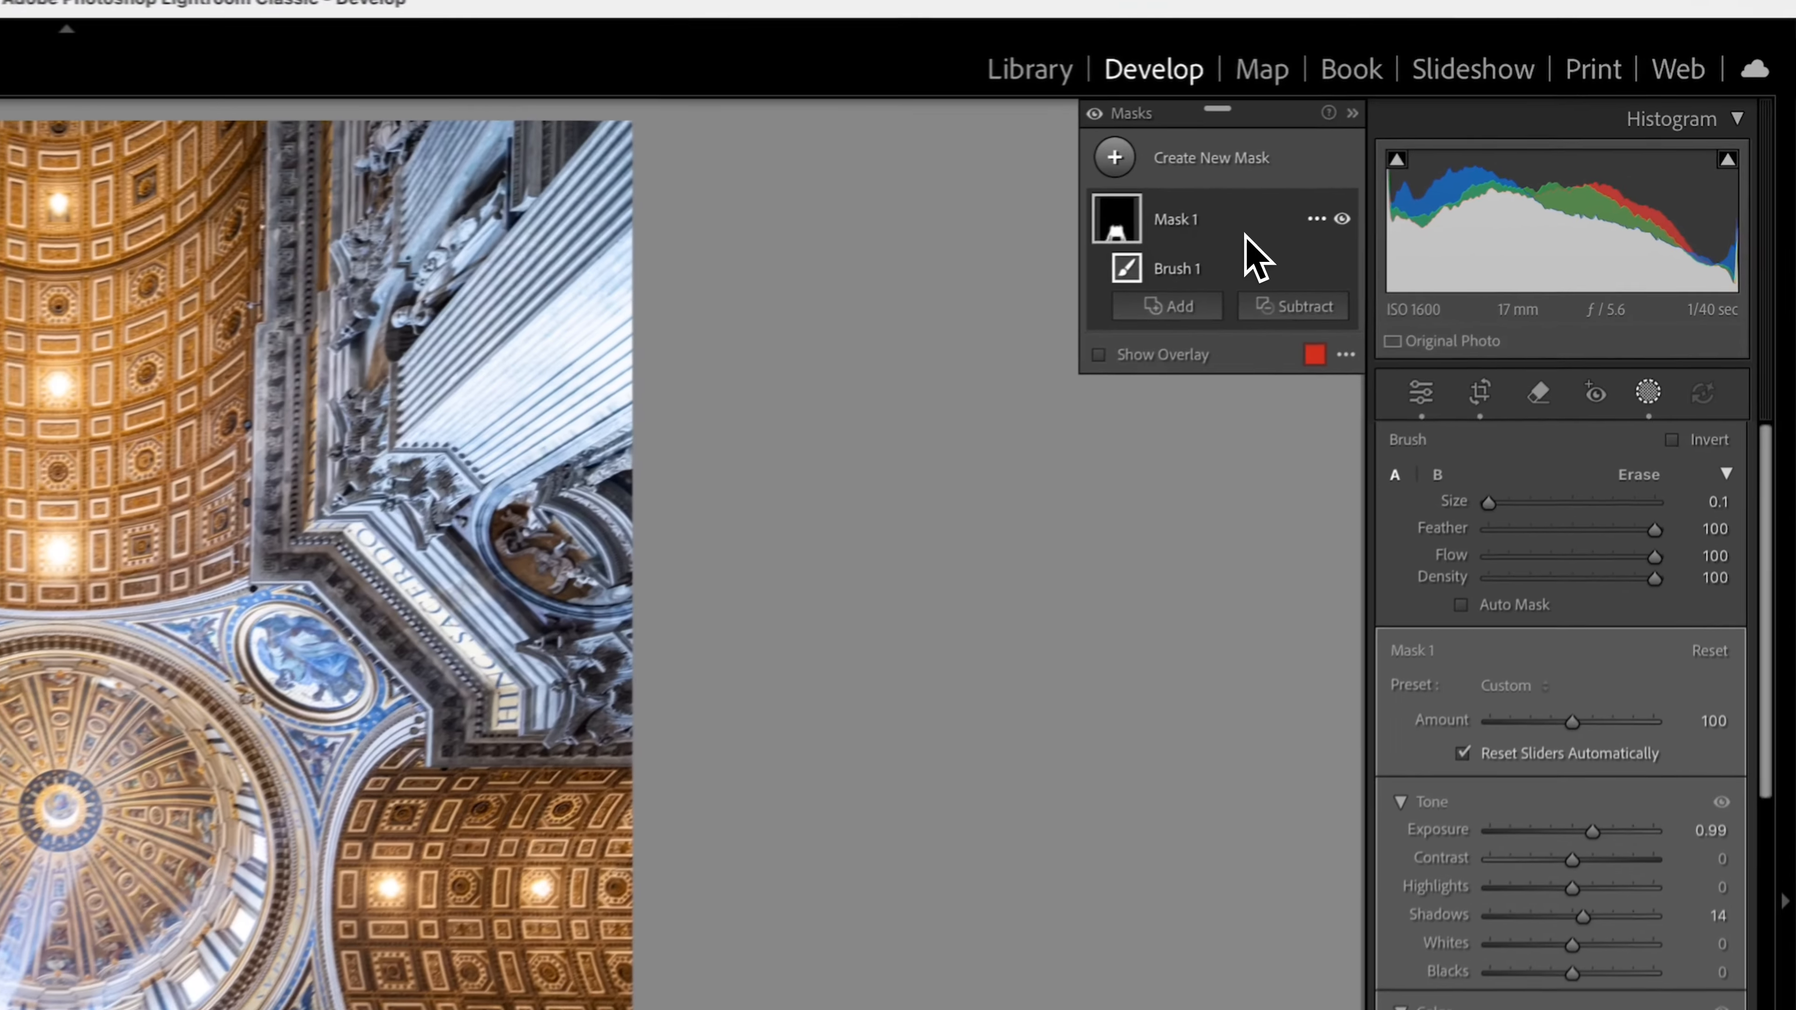
left_click(1262, 329)
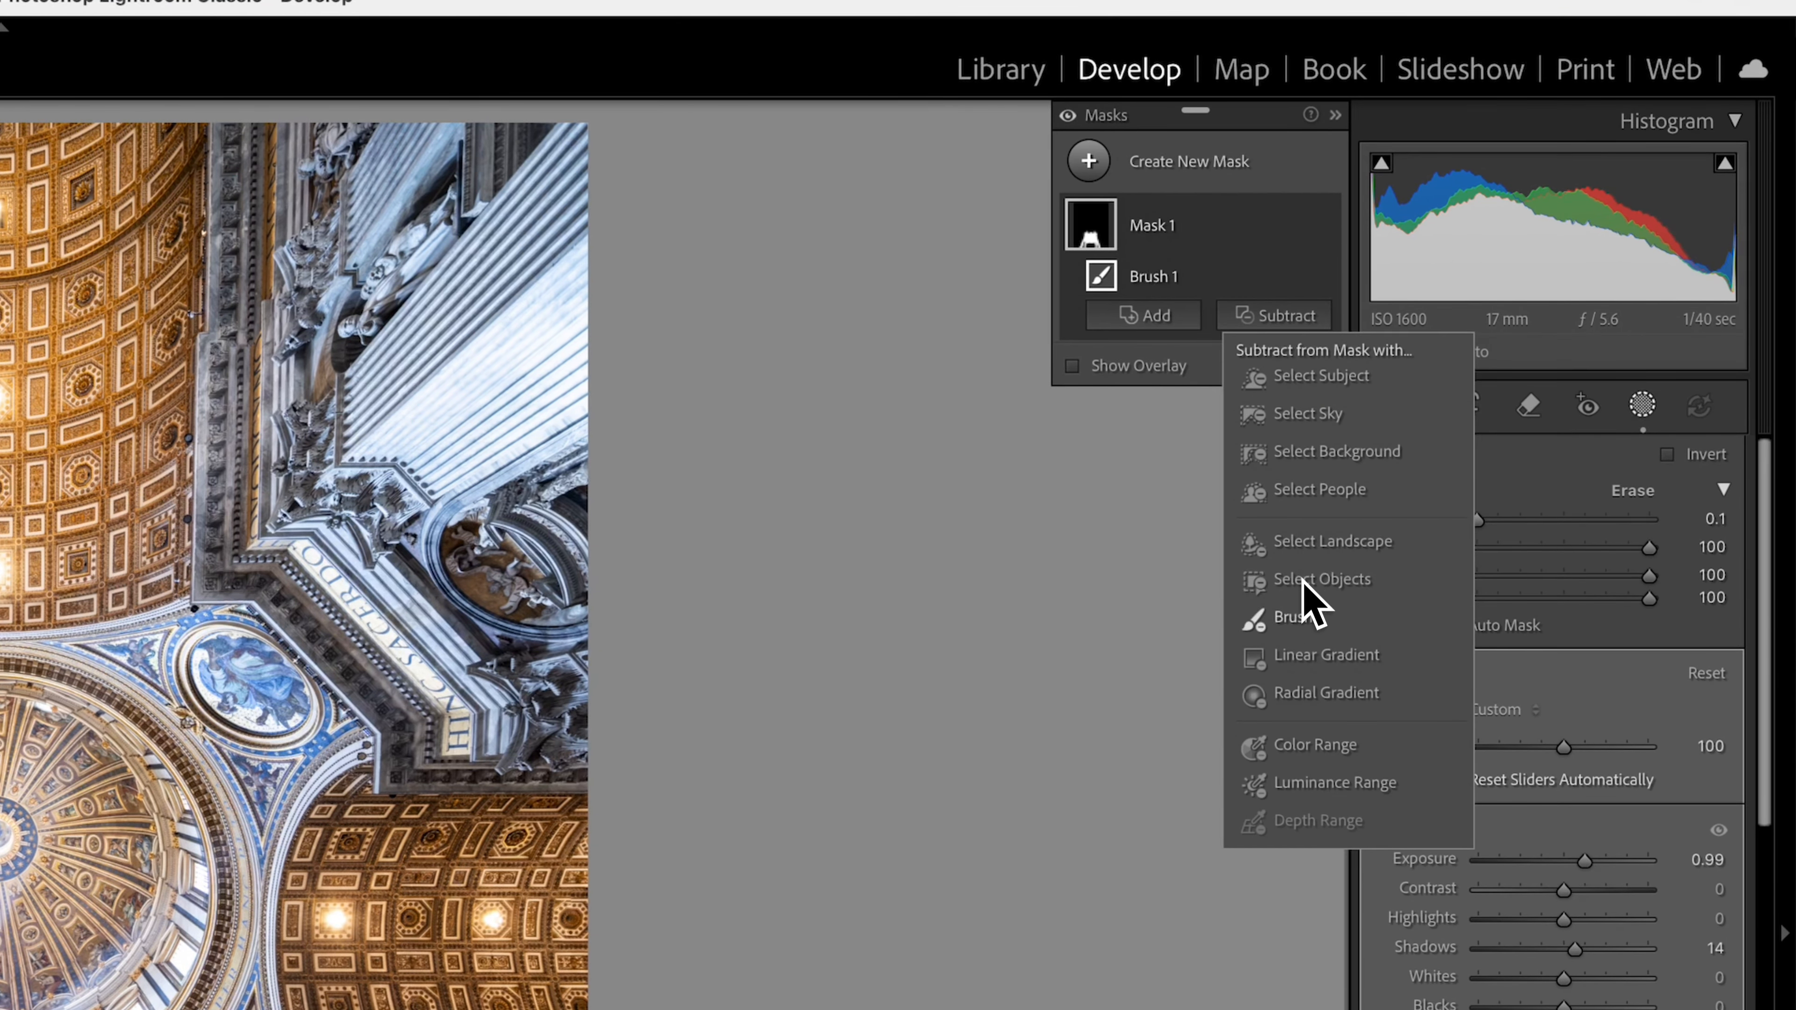
left_click(1305, 607)
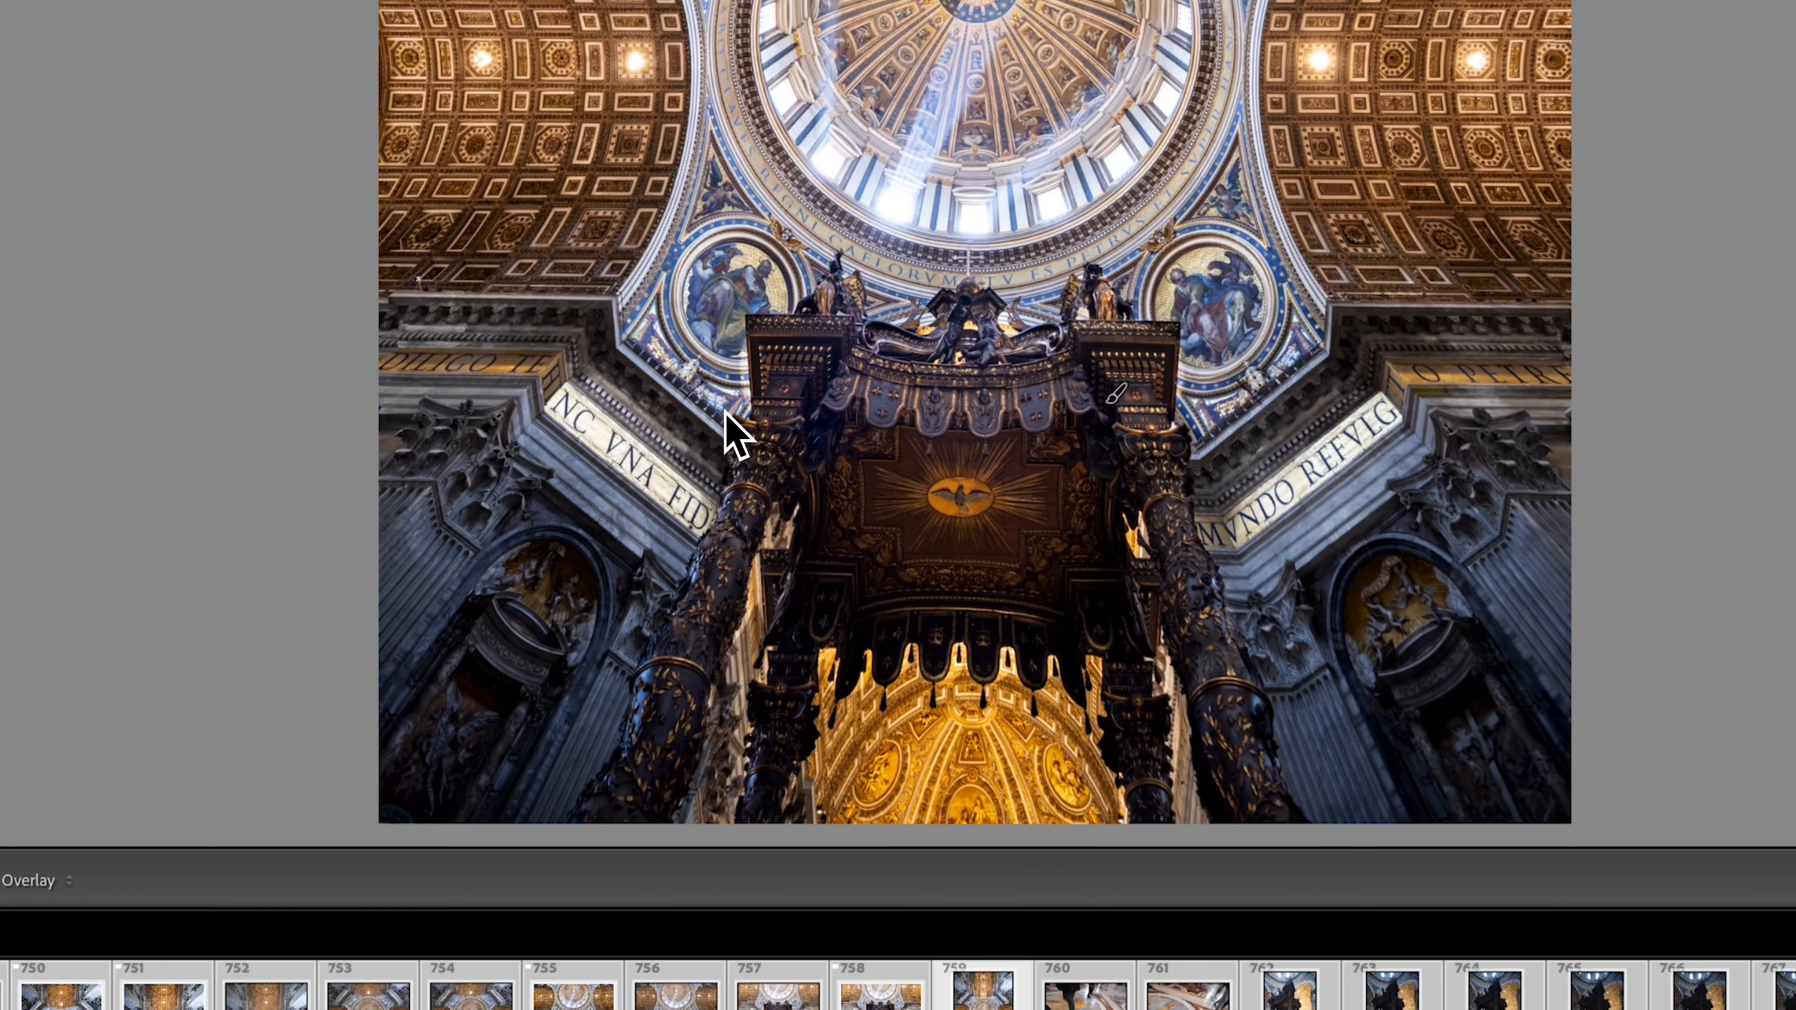
scroll(750, 396, "down", 3)
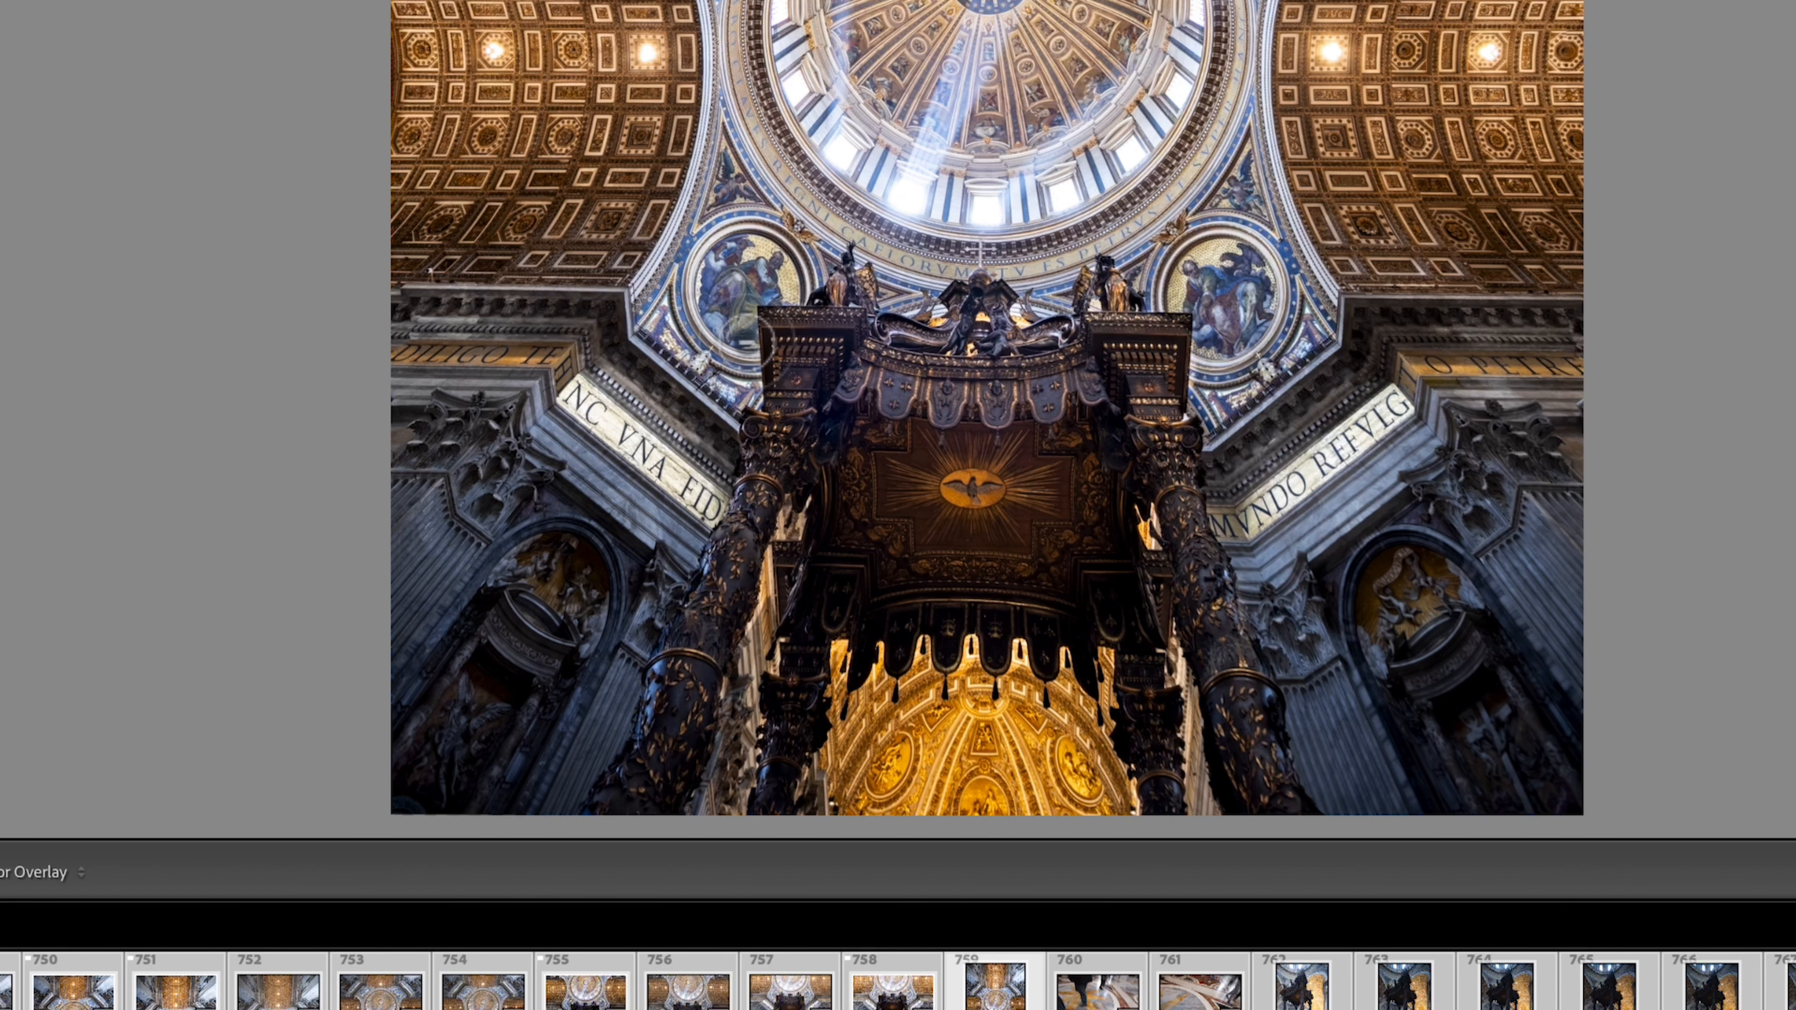
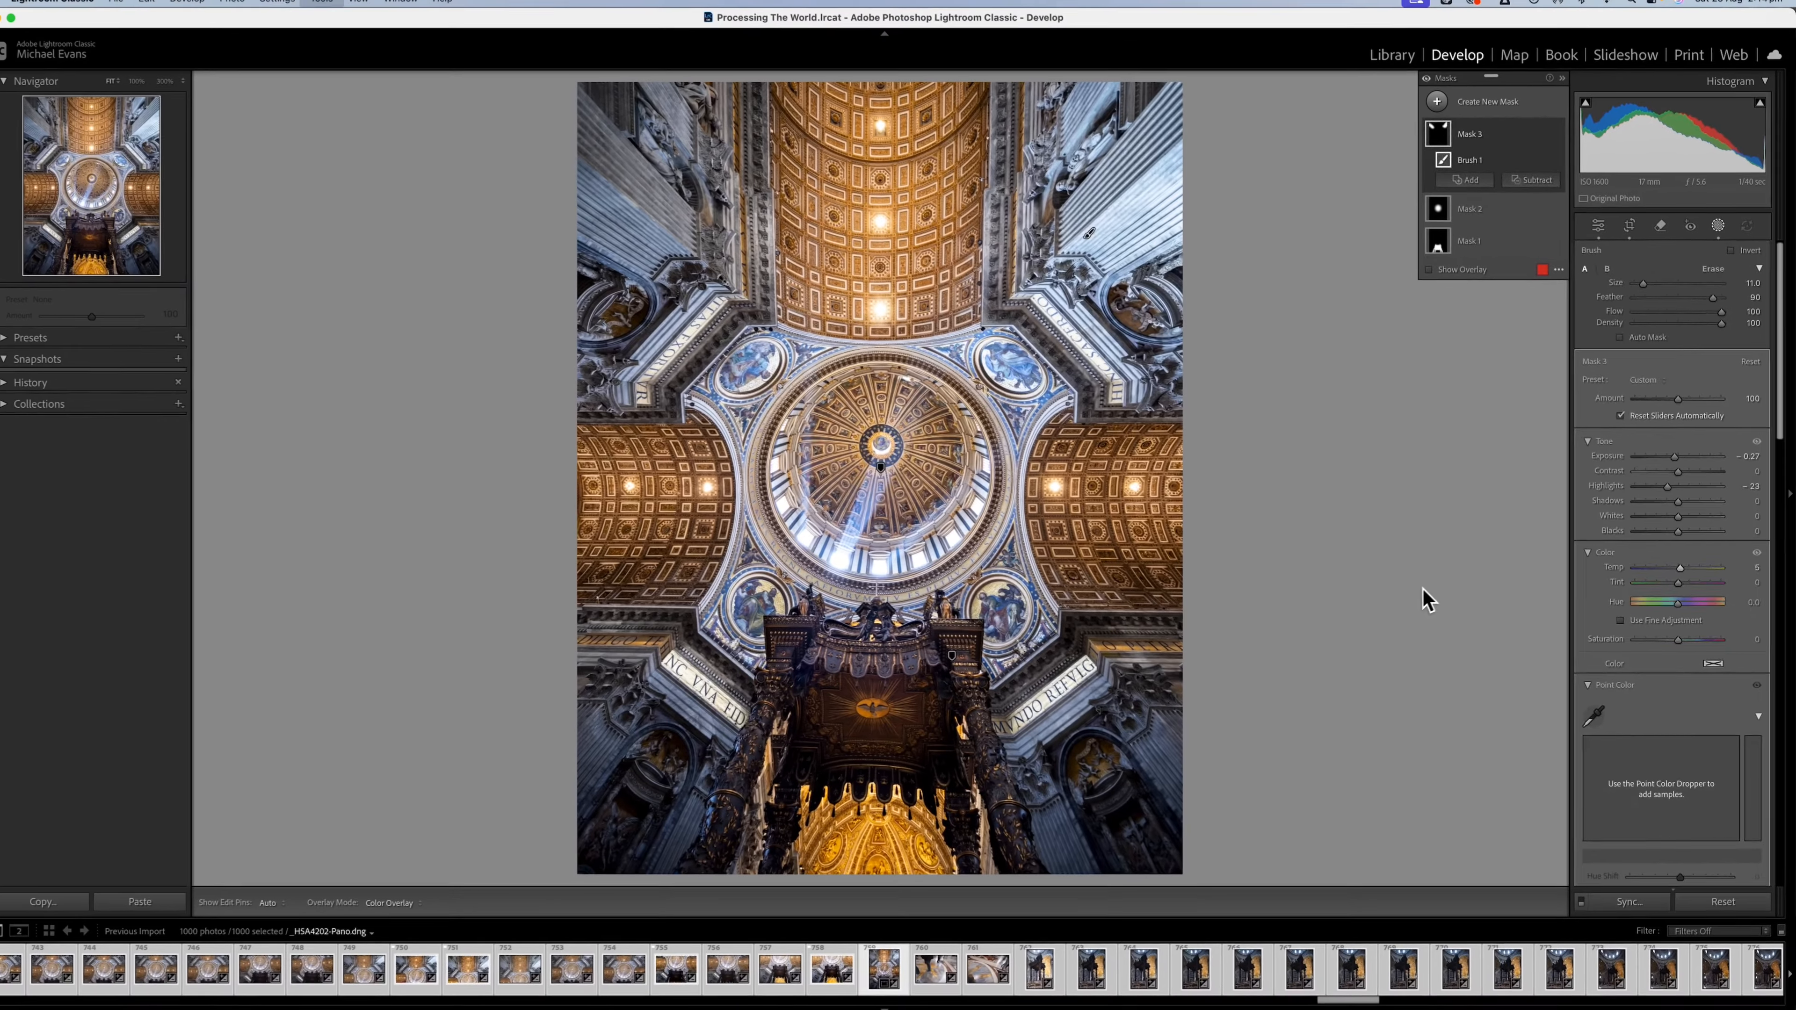
Create a new brush mask and paint it over the golden coffered vaults on both sides of the dome.
key("k")
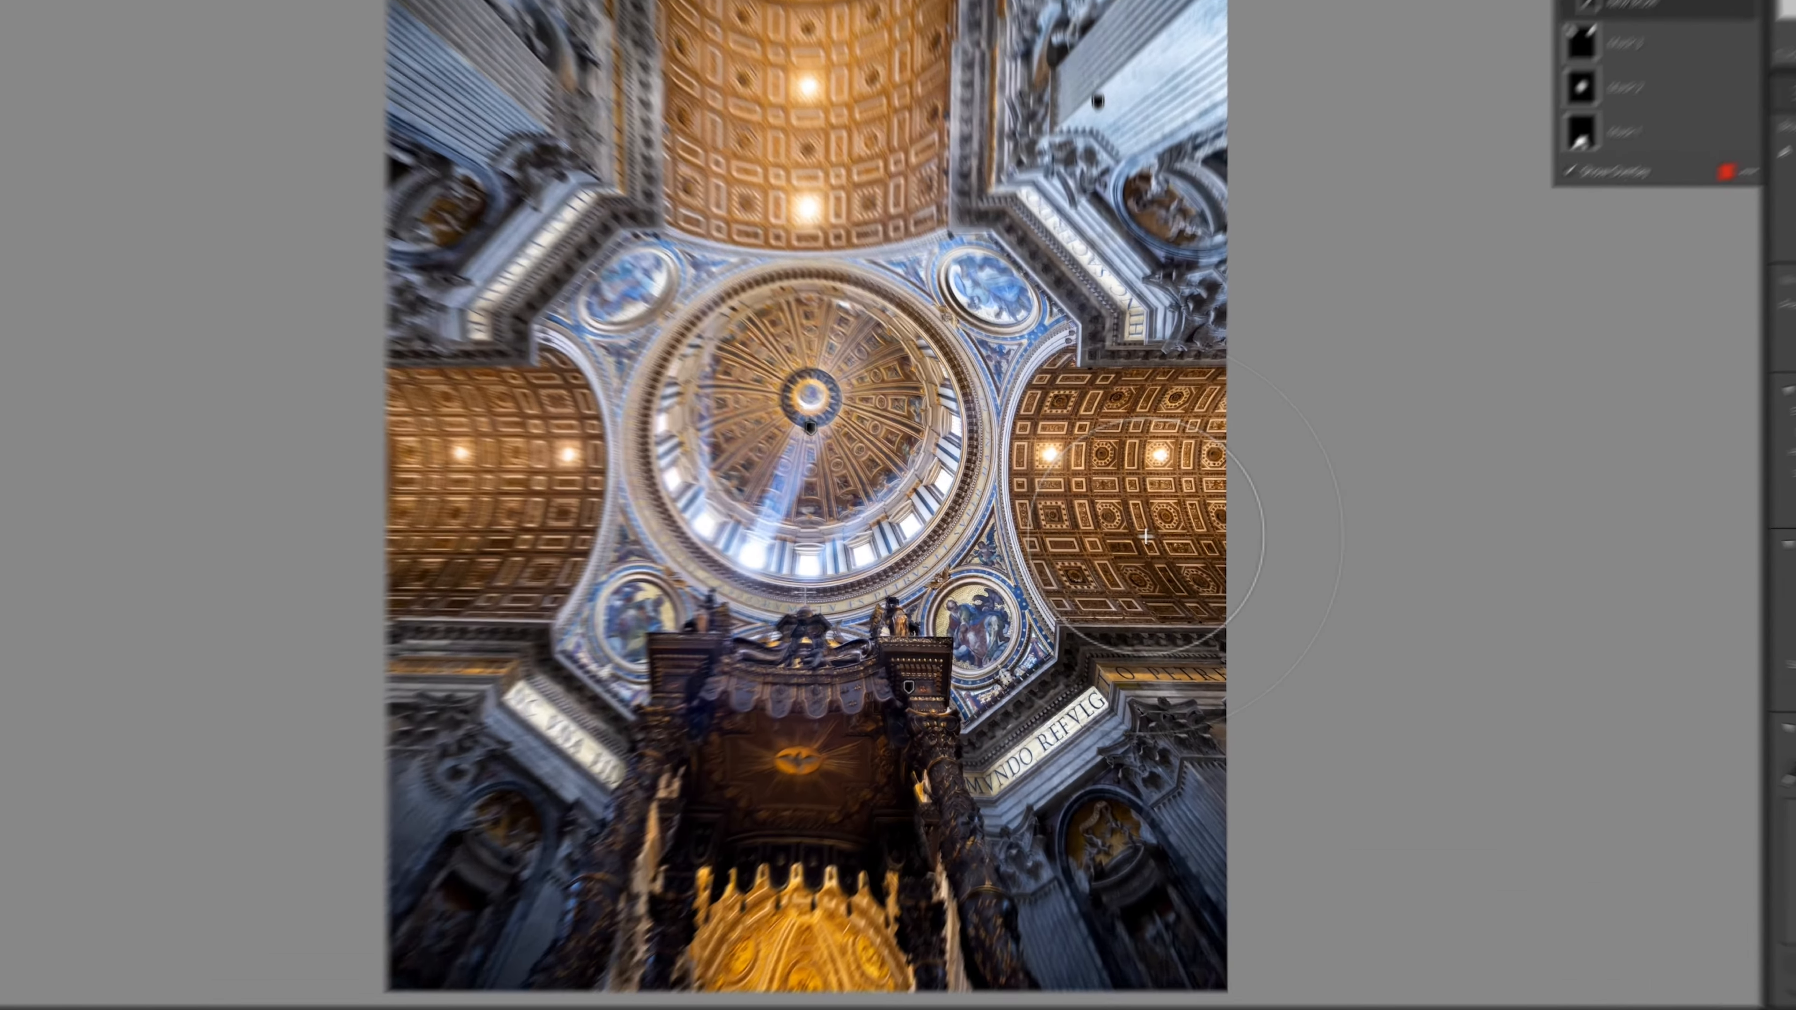
mouse_move(1184, 552)
left_mouse_down()
mouse_move(1225, 538)
mouse_move(1202, 475)
mouse_move(1144, 577)
left_mouse_up()
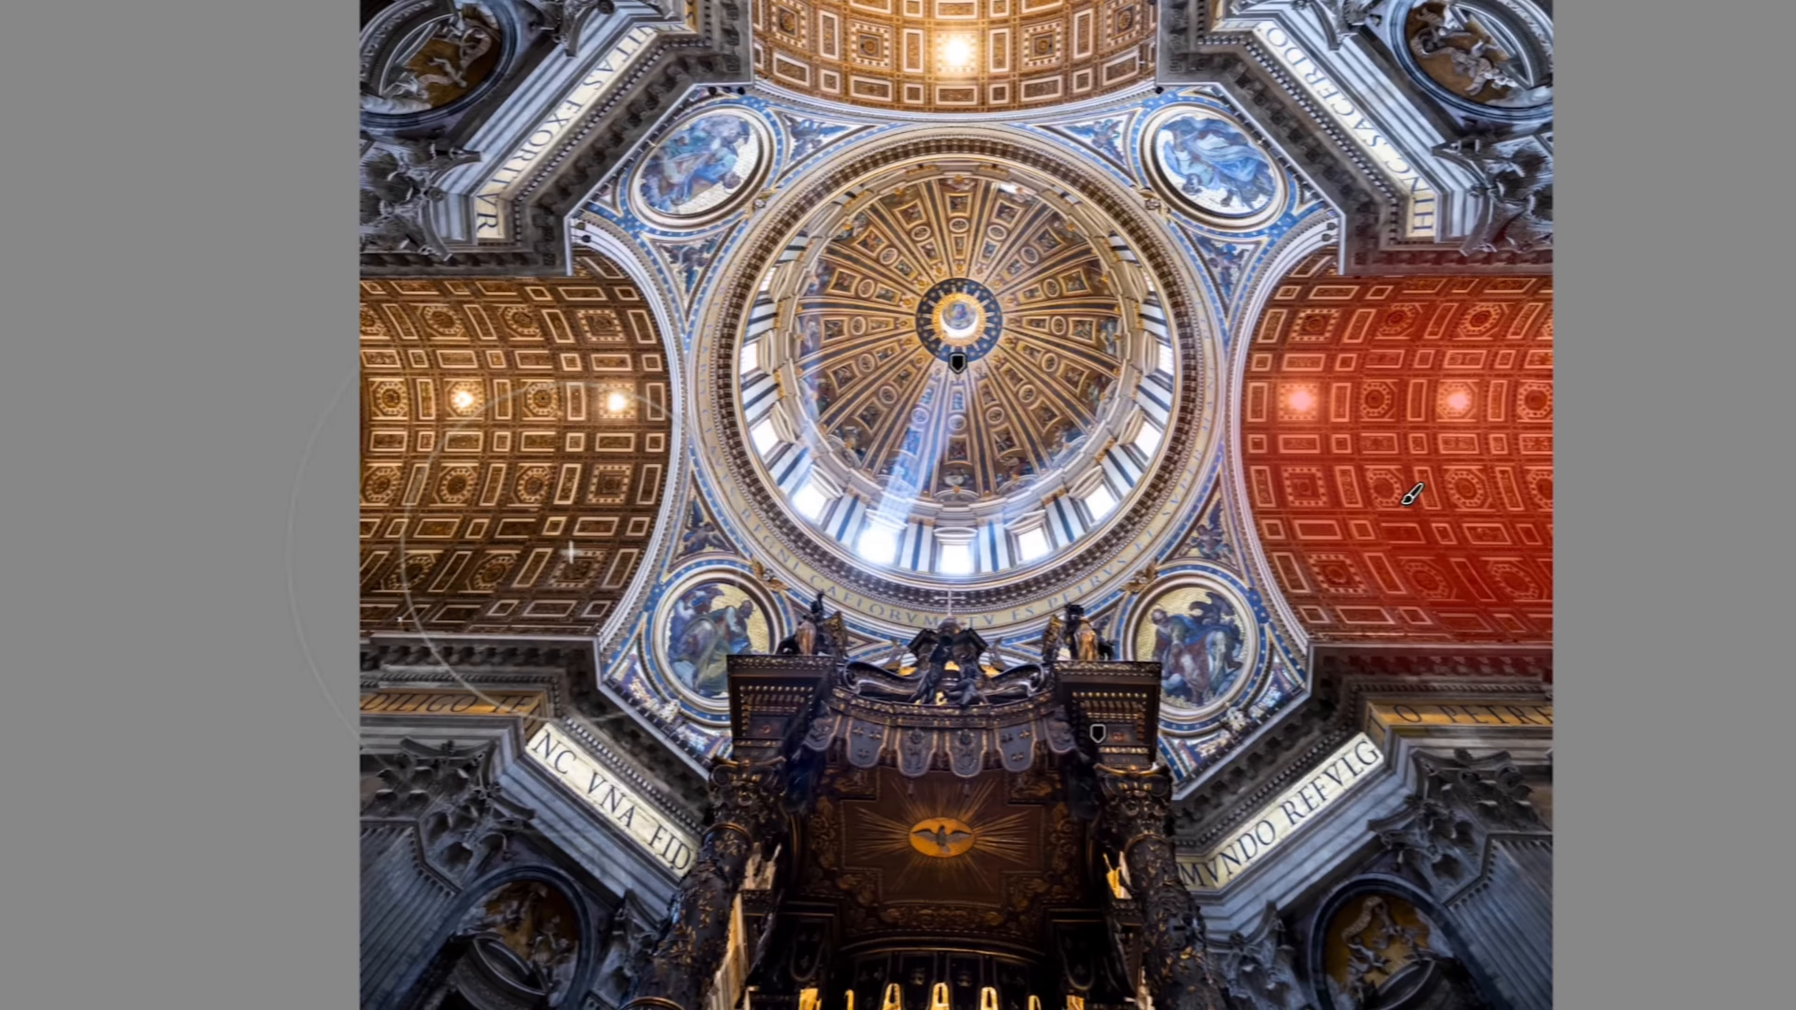
left_click_drag(229, 552, 185, 488)
mouse_move(565, 486)
left_mouse_down()
mouse_move(479, 403)
mouse_move(537, 448)
mouse_move(534, 495)
left_mouse_up()
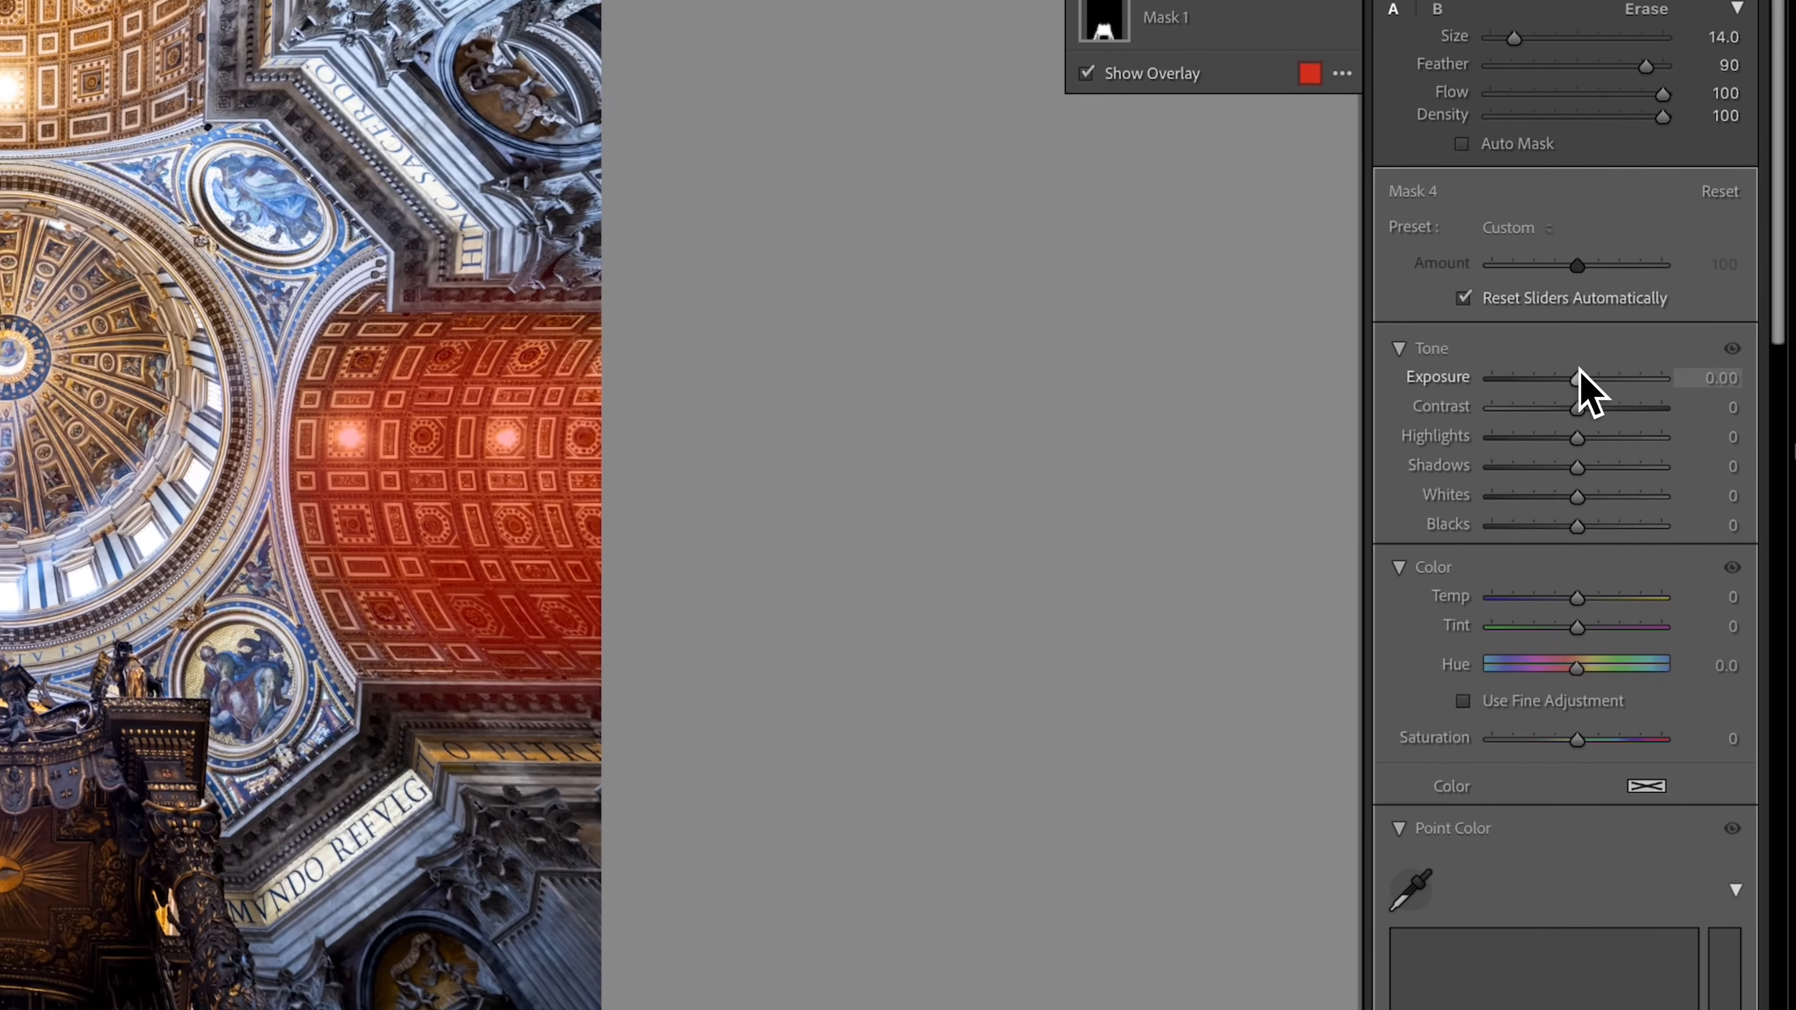
Brighten the side-vault mask with Exposure 0.39 and Shadows 11, and slightly lower its Highlights.
left_click_drag(1692, 377, 1700, 377)
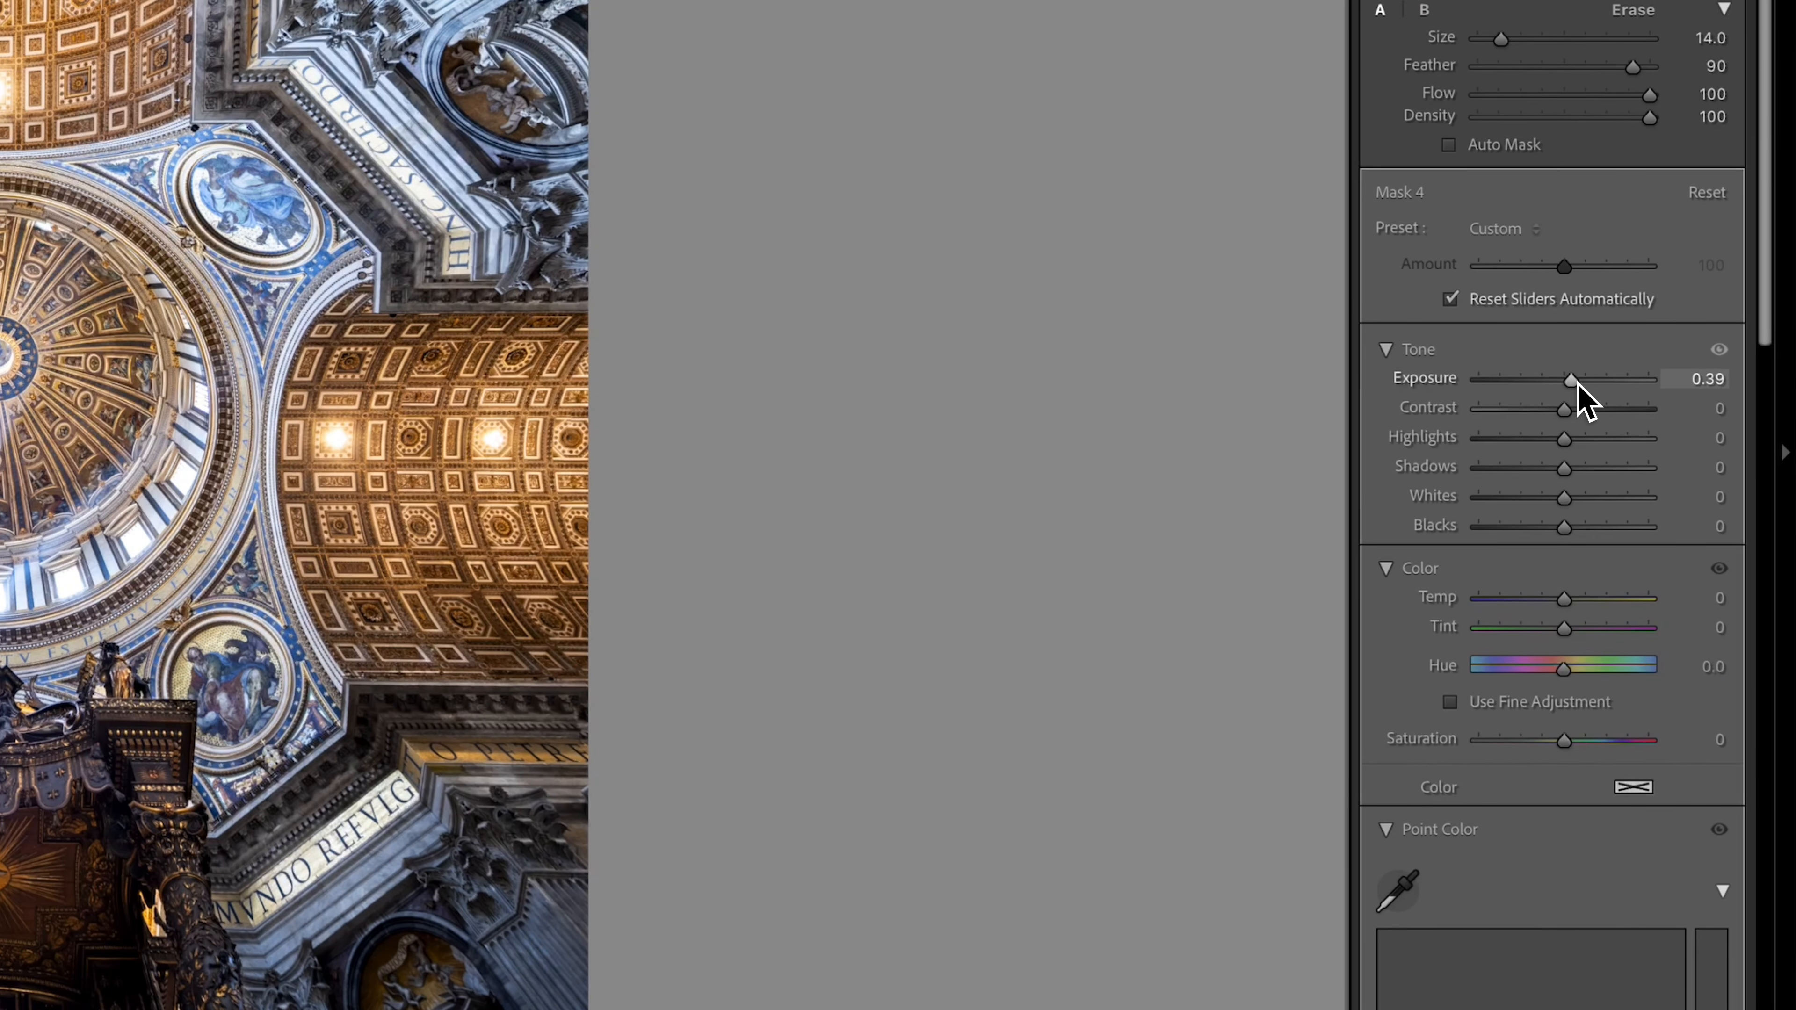
left_click_drag(1564, 438, 1558, 439)
left_click_drag(1564, 468, 1573, 469)
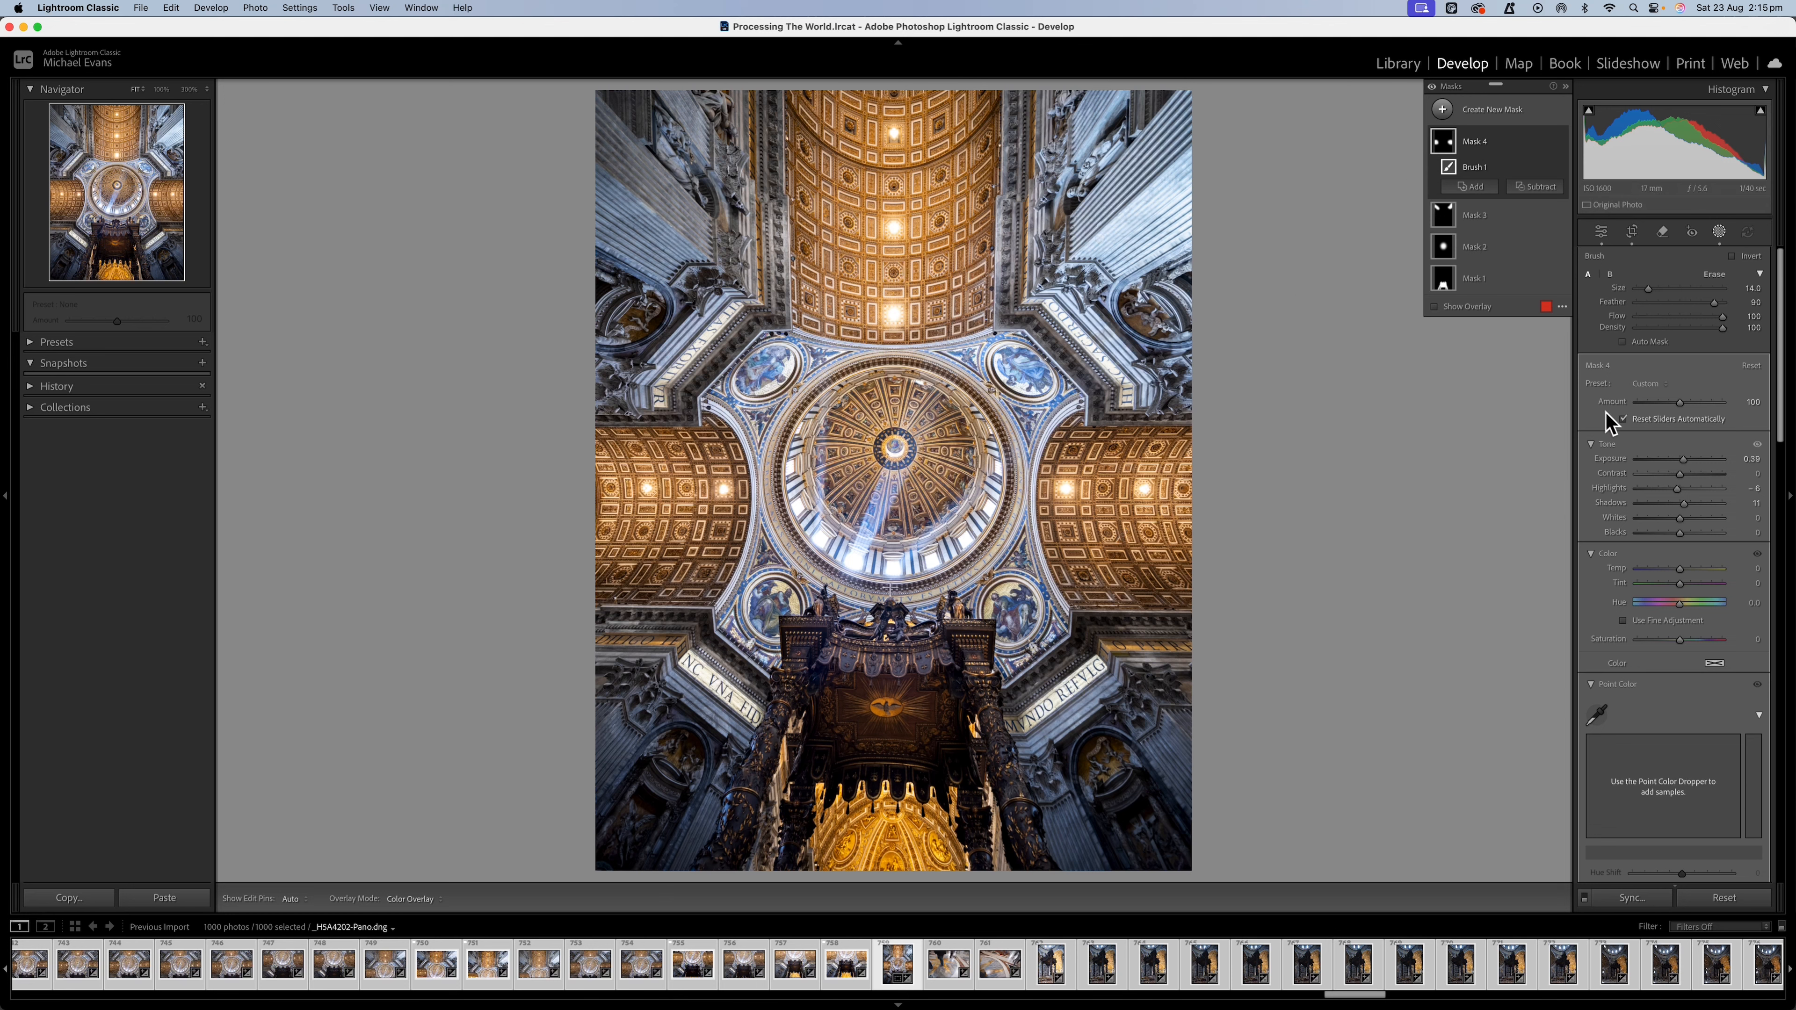
key("o")
Paint a new brush mask with size 11 over the four round mosaics around the dome and set its Temp to 7.
key("k")
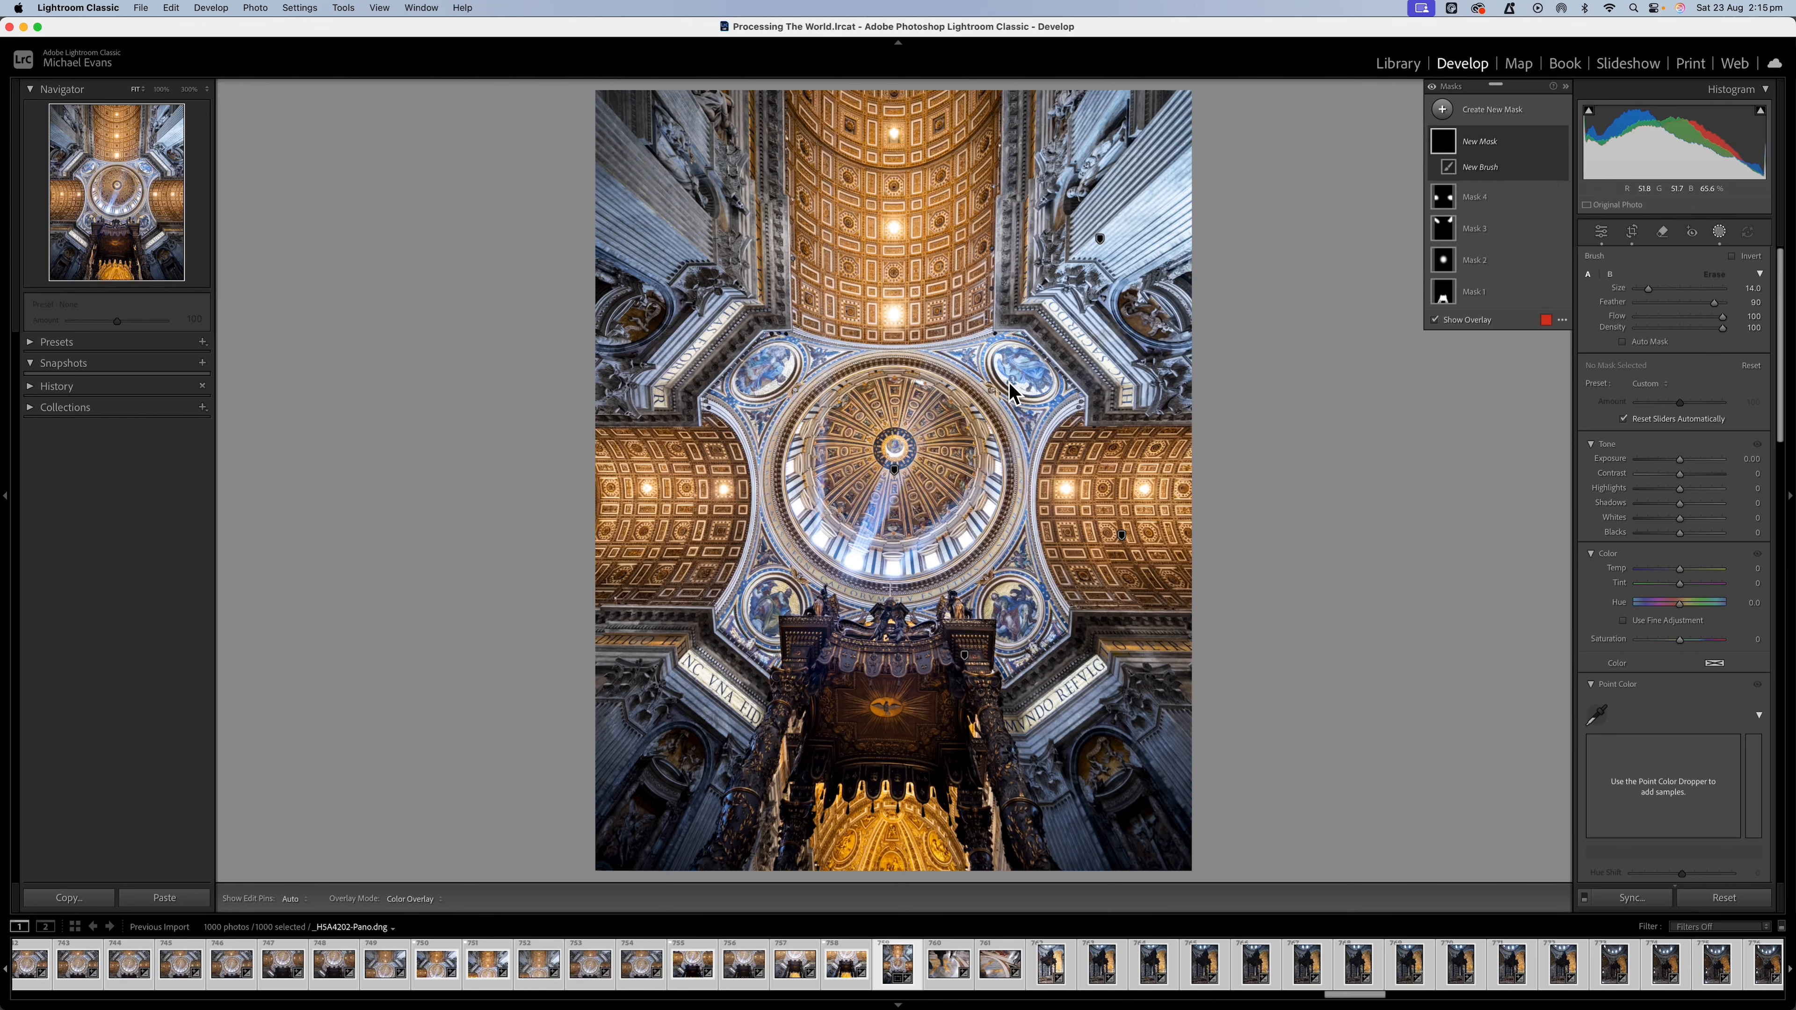
scroll(1008, 382, "down", 3)
scroll(1005, 367, "down", 2)
left_click_drag(1004, 367, 1044, 396)
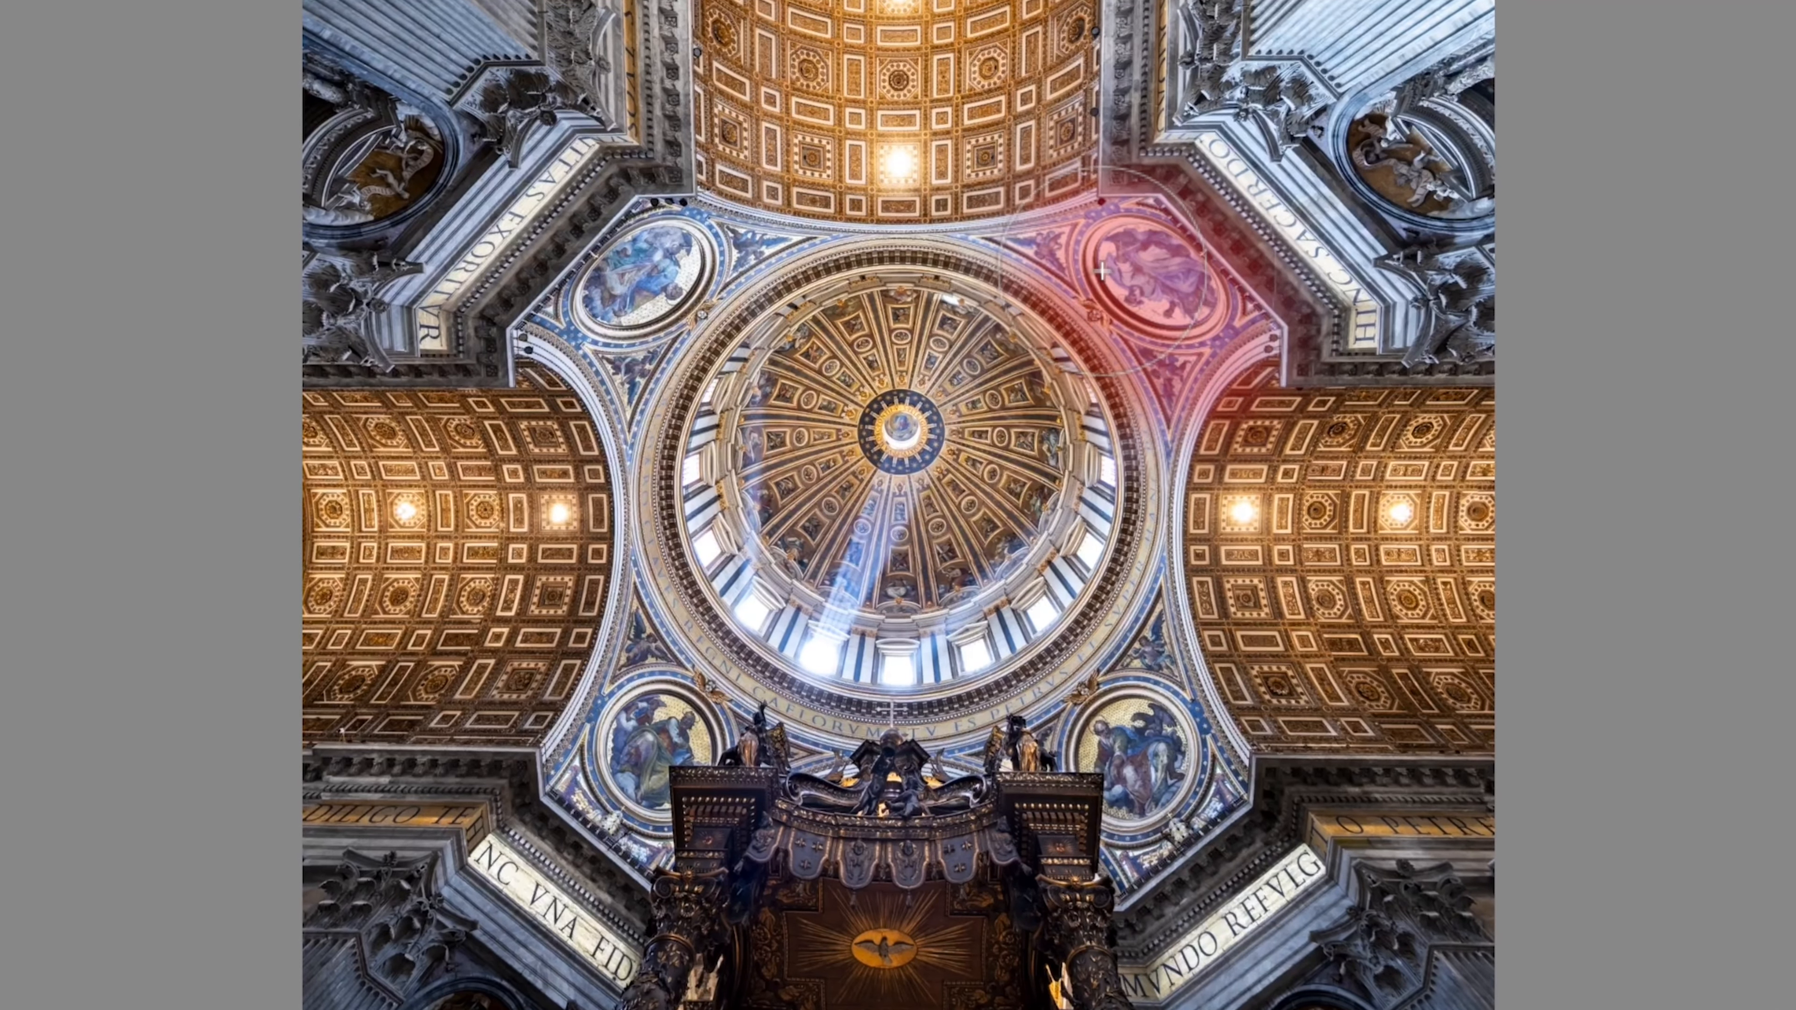
left_click_drag(1102, 271, 1103, 312)
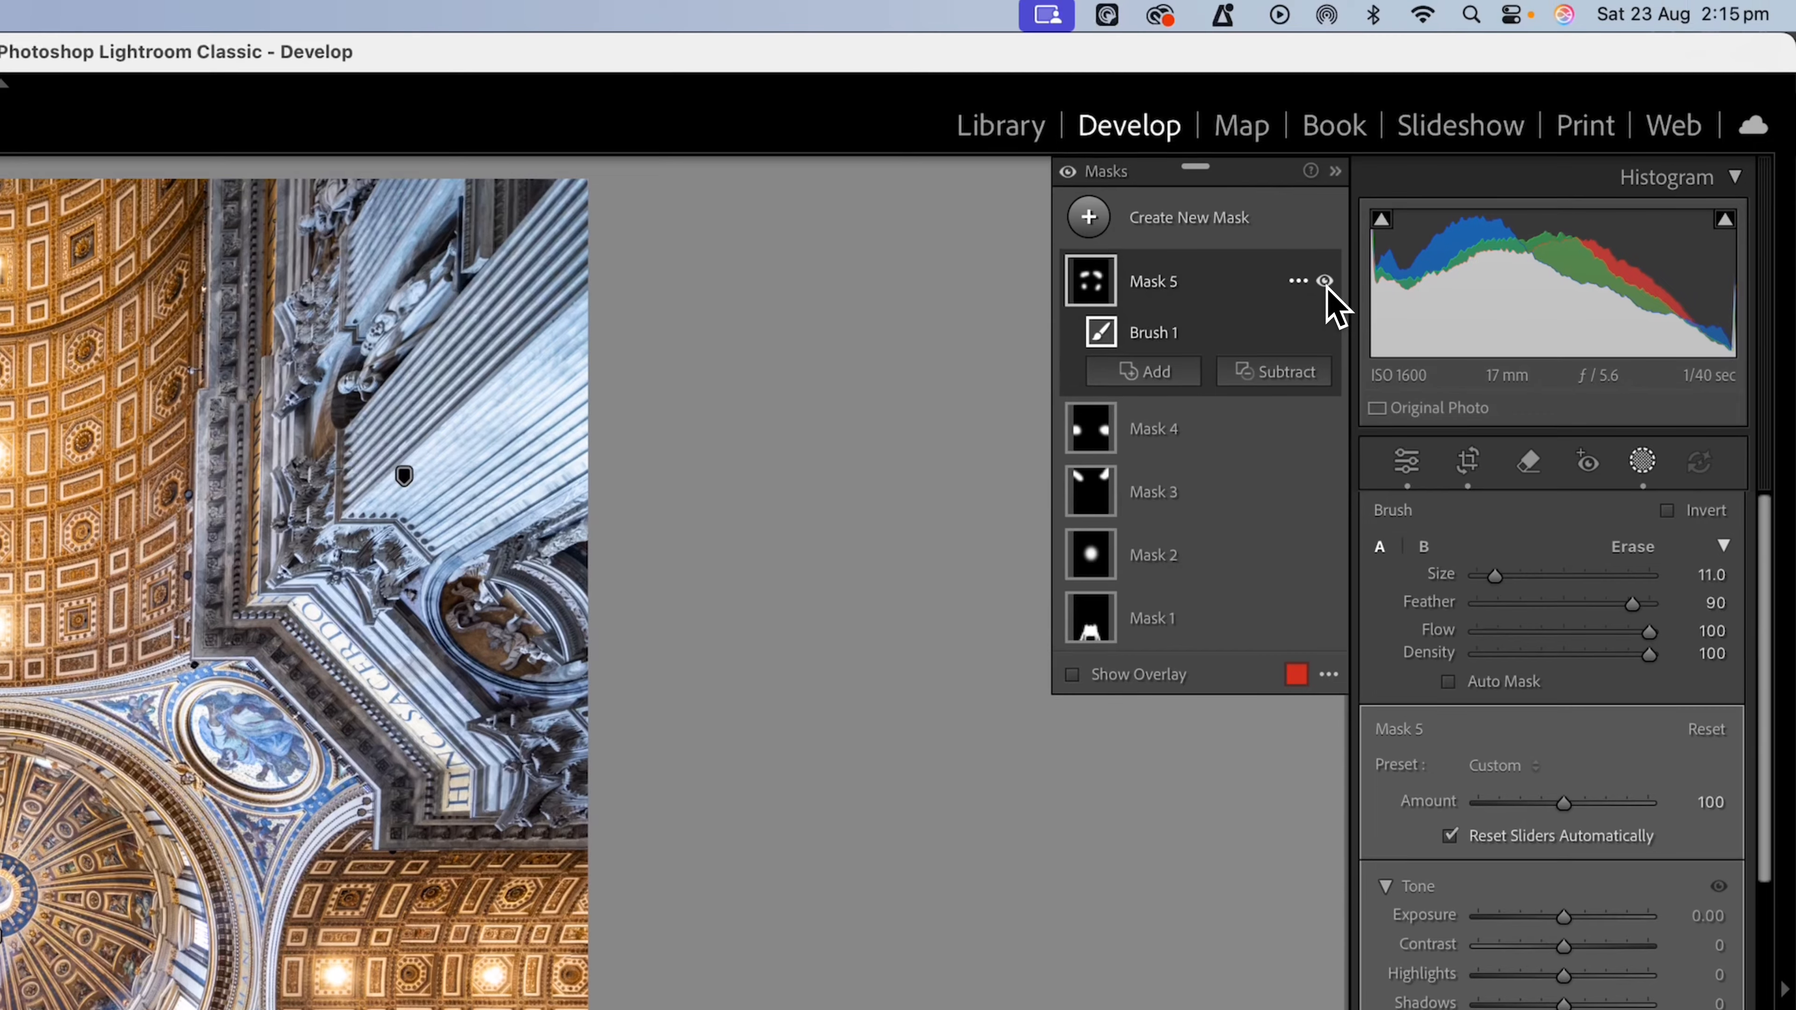
Toggle the visibility of the round-mosaics mask to compare the image with and without the warming.
left_click(1325, 285)
left_click(1325, 284)
left_click(1325, 284)
left_click(1325, 284)
left_click(1325, 285)
left_click(1325, 284)
left_click(1325, 284)
left_click(1325, 284)
left_click(1325, 284)
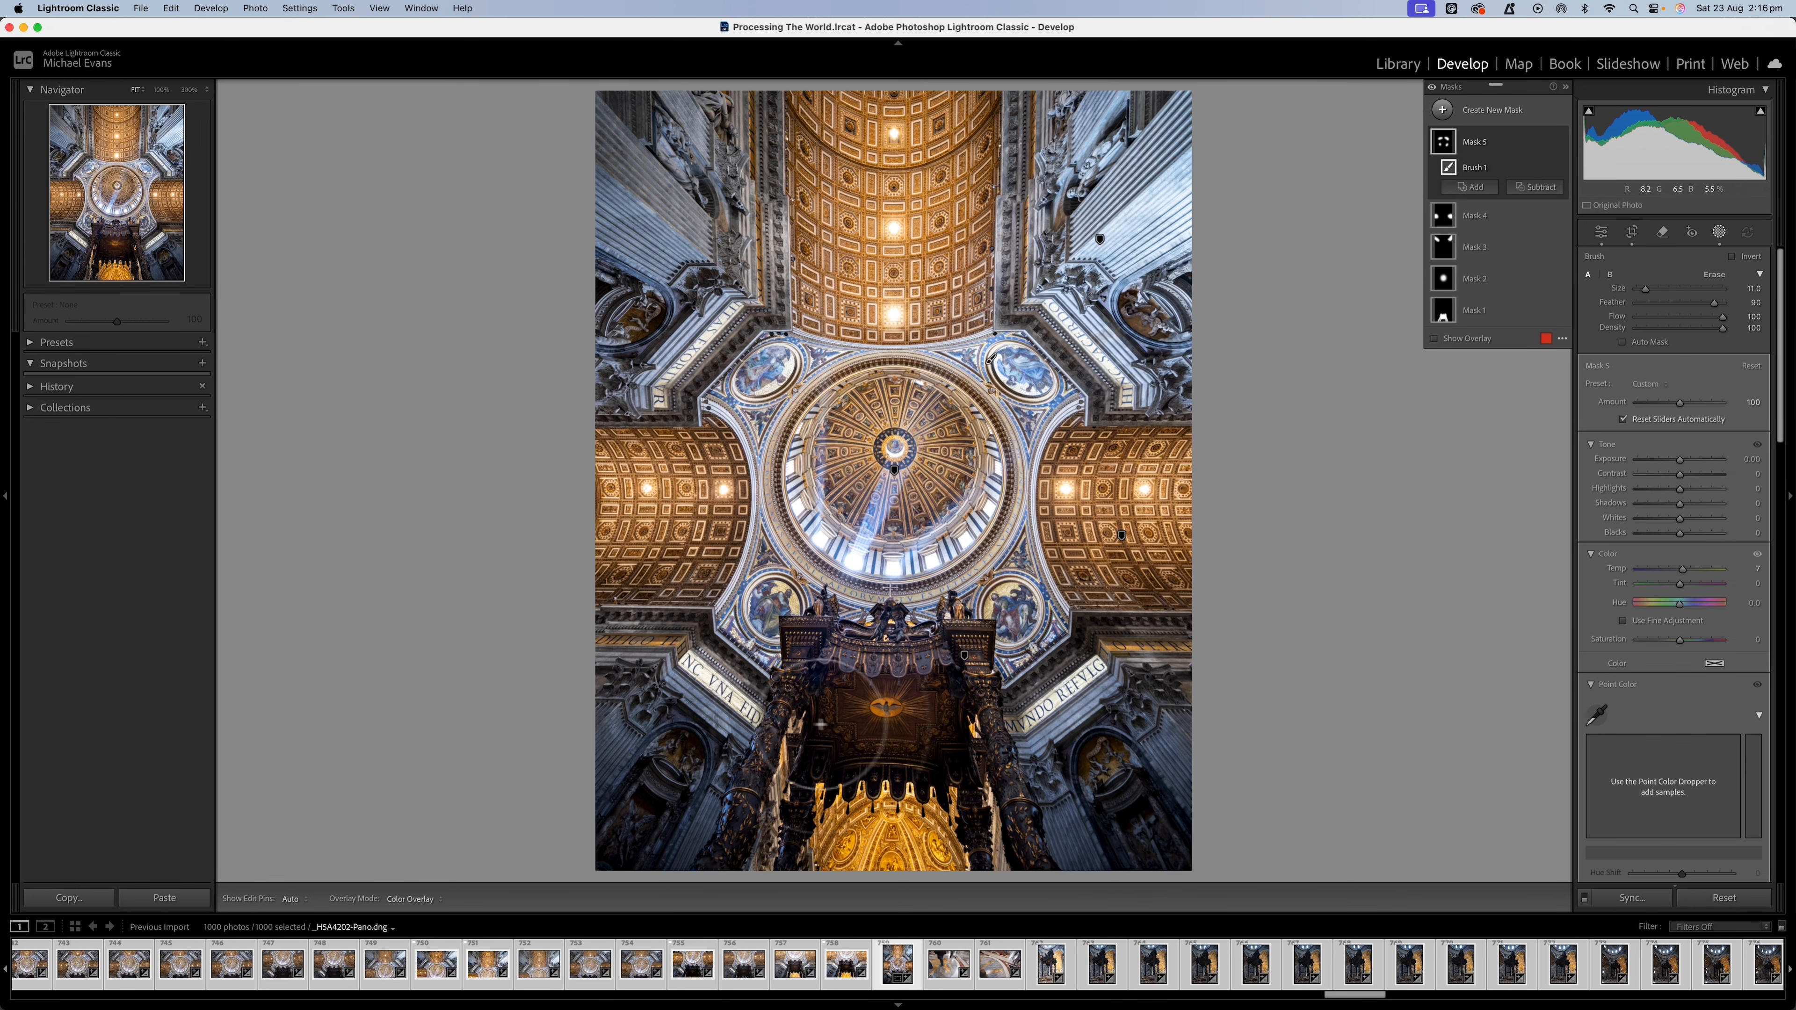
Paint a new brush mask over the dark walls on both sides of the canopy and set its Exposure to 0.52.
key("k")
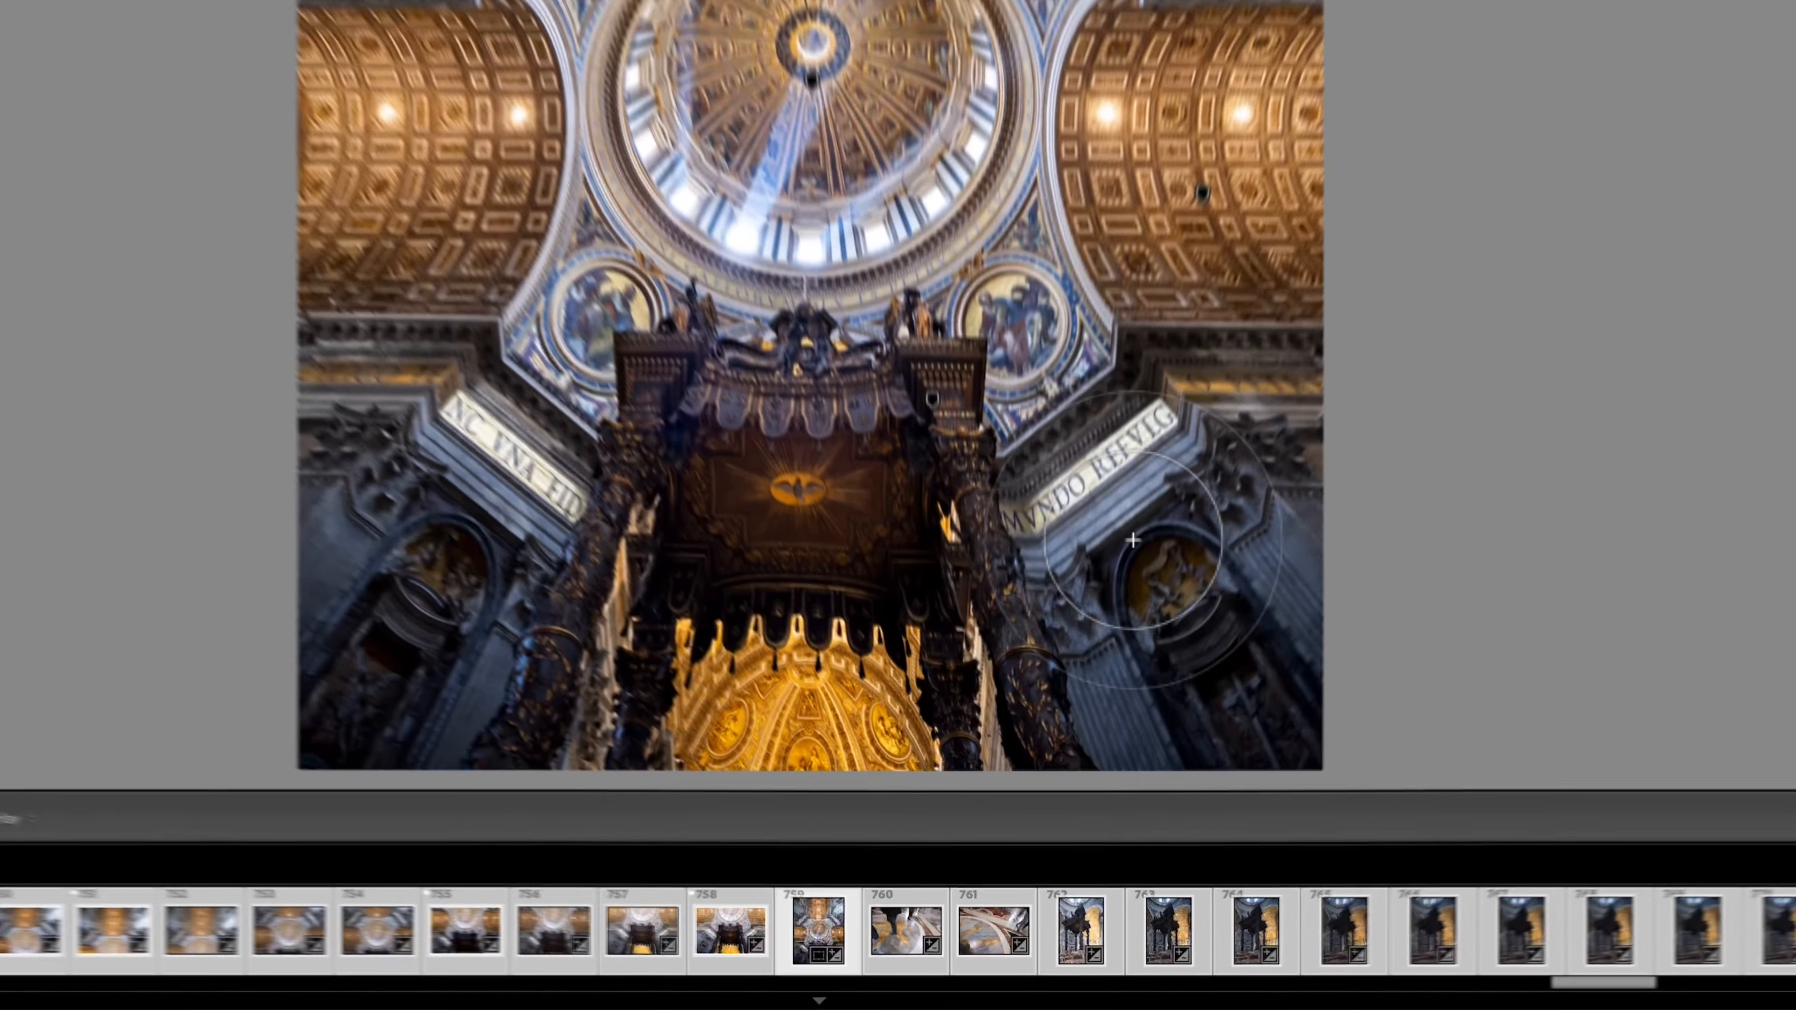
mouse_move(1082, 740)
left_mouse_down()
mouse_move(1103, 833)
mouse_move(1162, 799)
left_mouse_up()
mouse_move(1316, 591)
left_mouse_down()
mouse_move(1270, 682)
mouse_move(1223, 660)
mouse_move(1219, 639)
mouse_move(1329, 532)
mouse_move(1315, 585)
left_mouse_up()
mouse_move(446, 643)
left_mouse_down()
mouse_move(327, 642)
mouse_move(411, 473)
left_mouse_up()
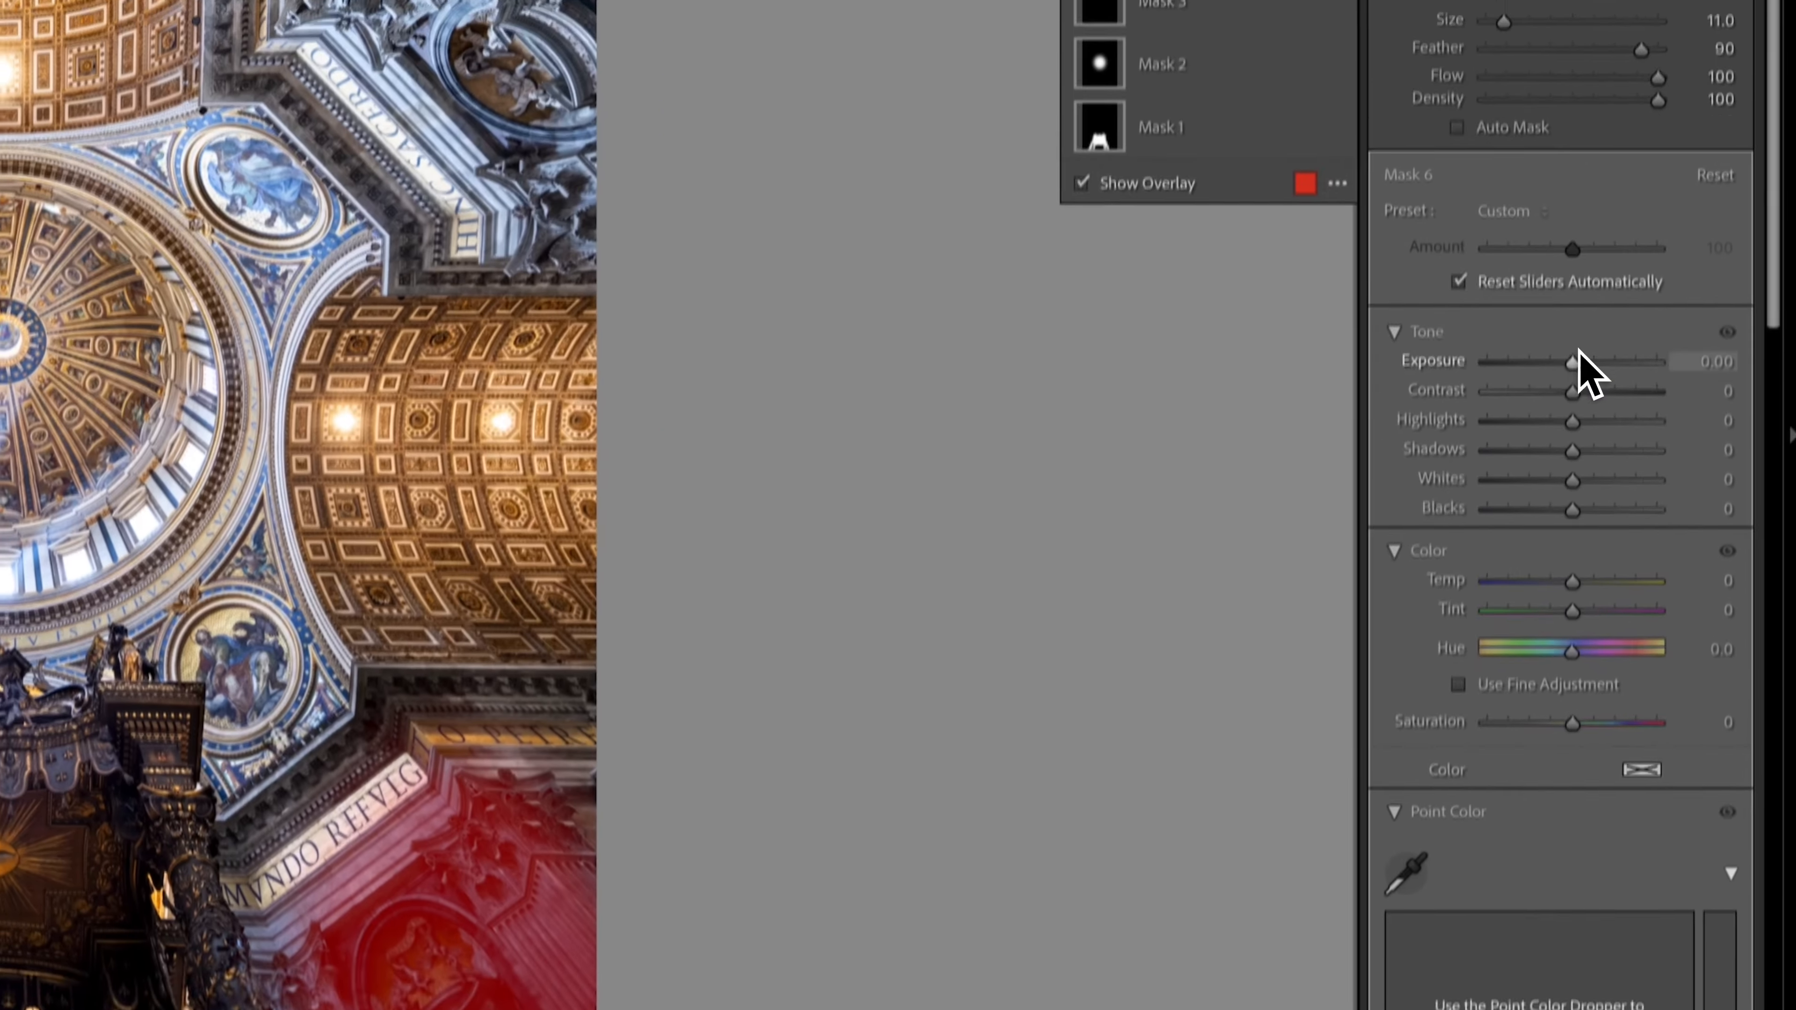
left_click_drag(1577, 358, 1578, 444)
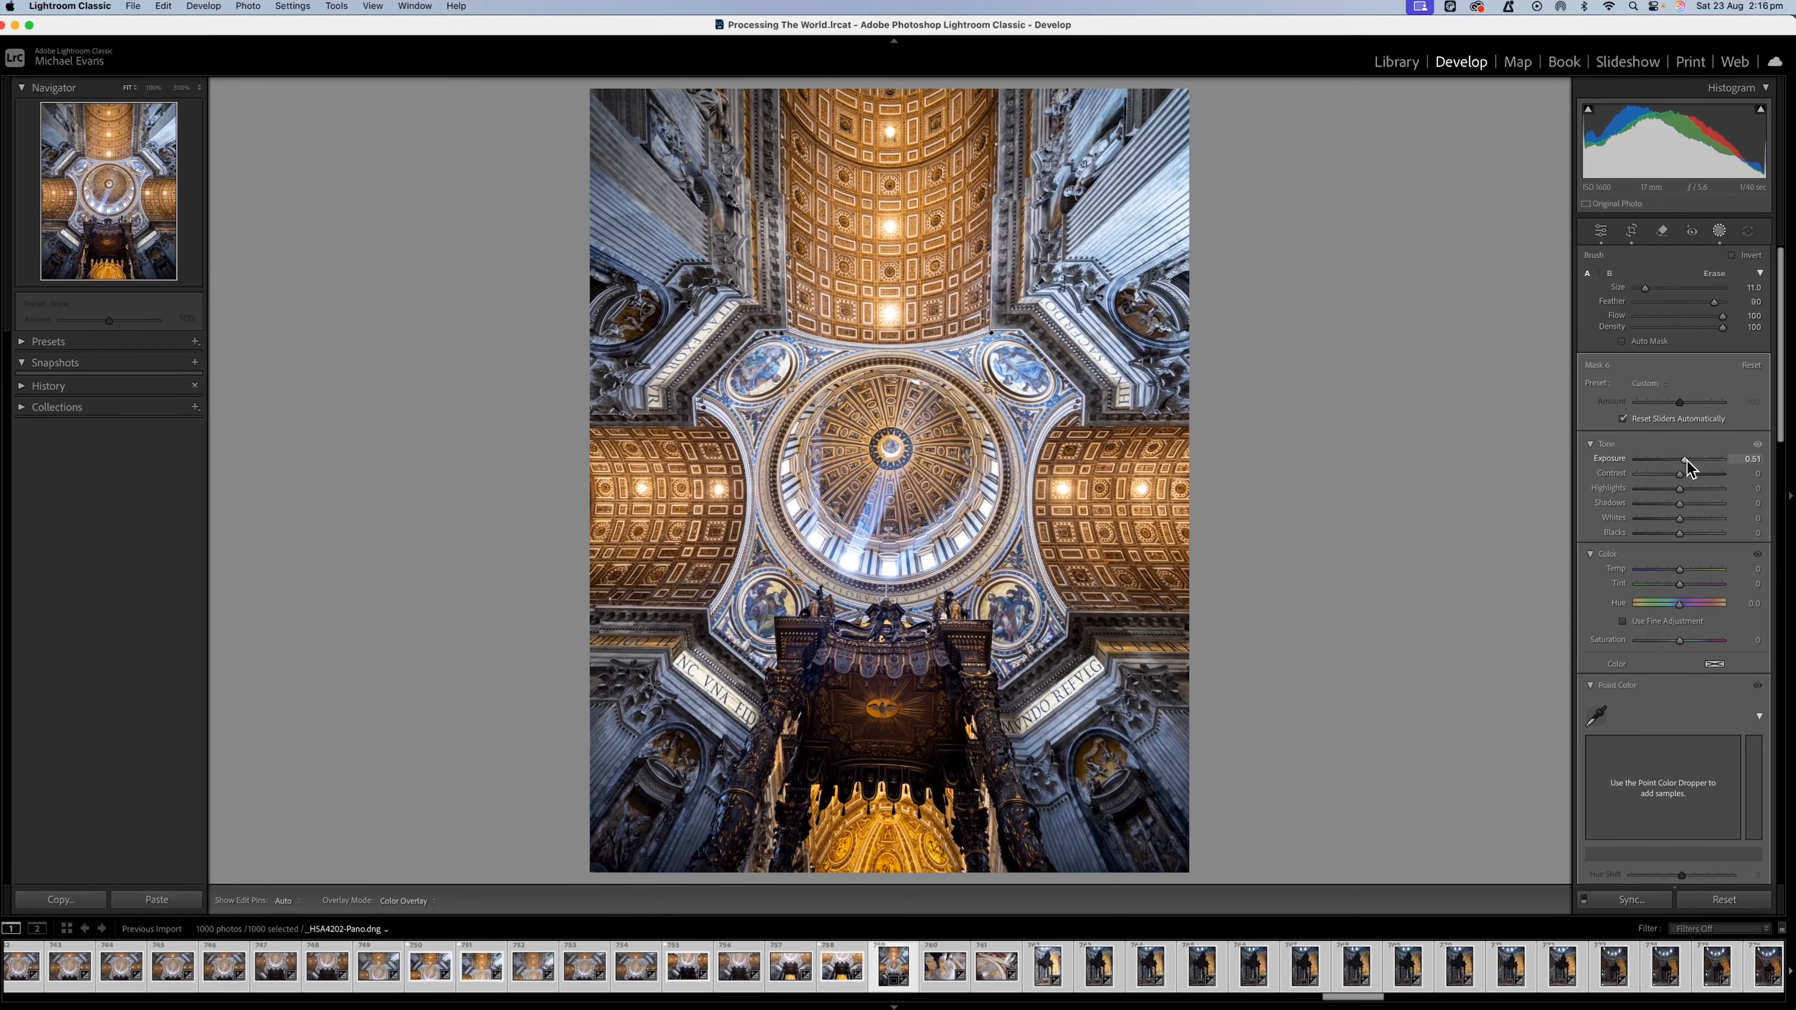
left_click_drag(1687, 460, 1682, 461)
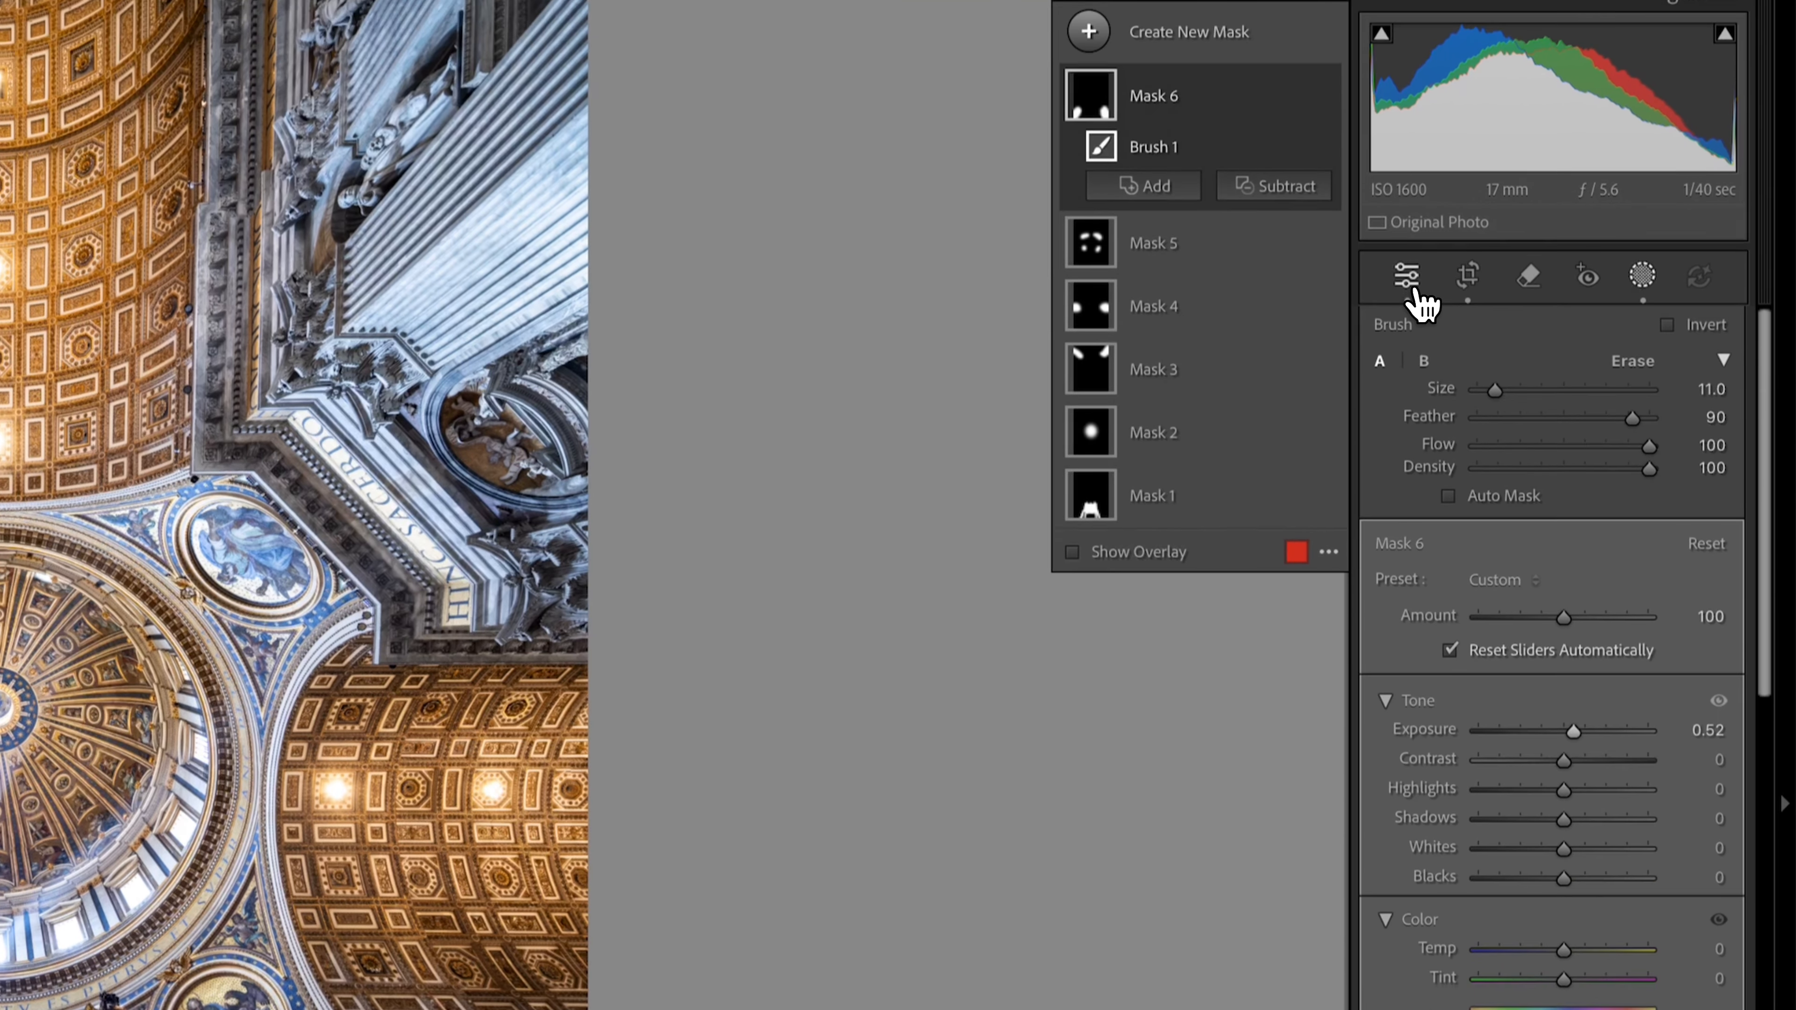
Set the whole image's Exposure to +0.80 and Blacks to −52, and open the before/after comparison.
left_click(1407, 228)
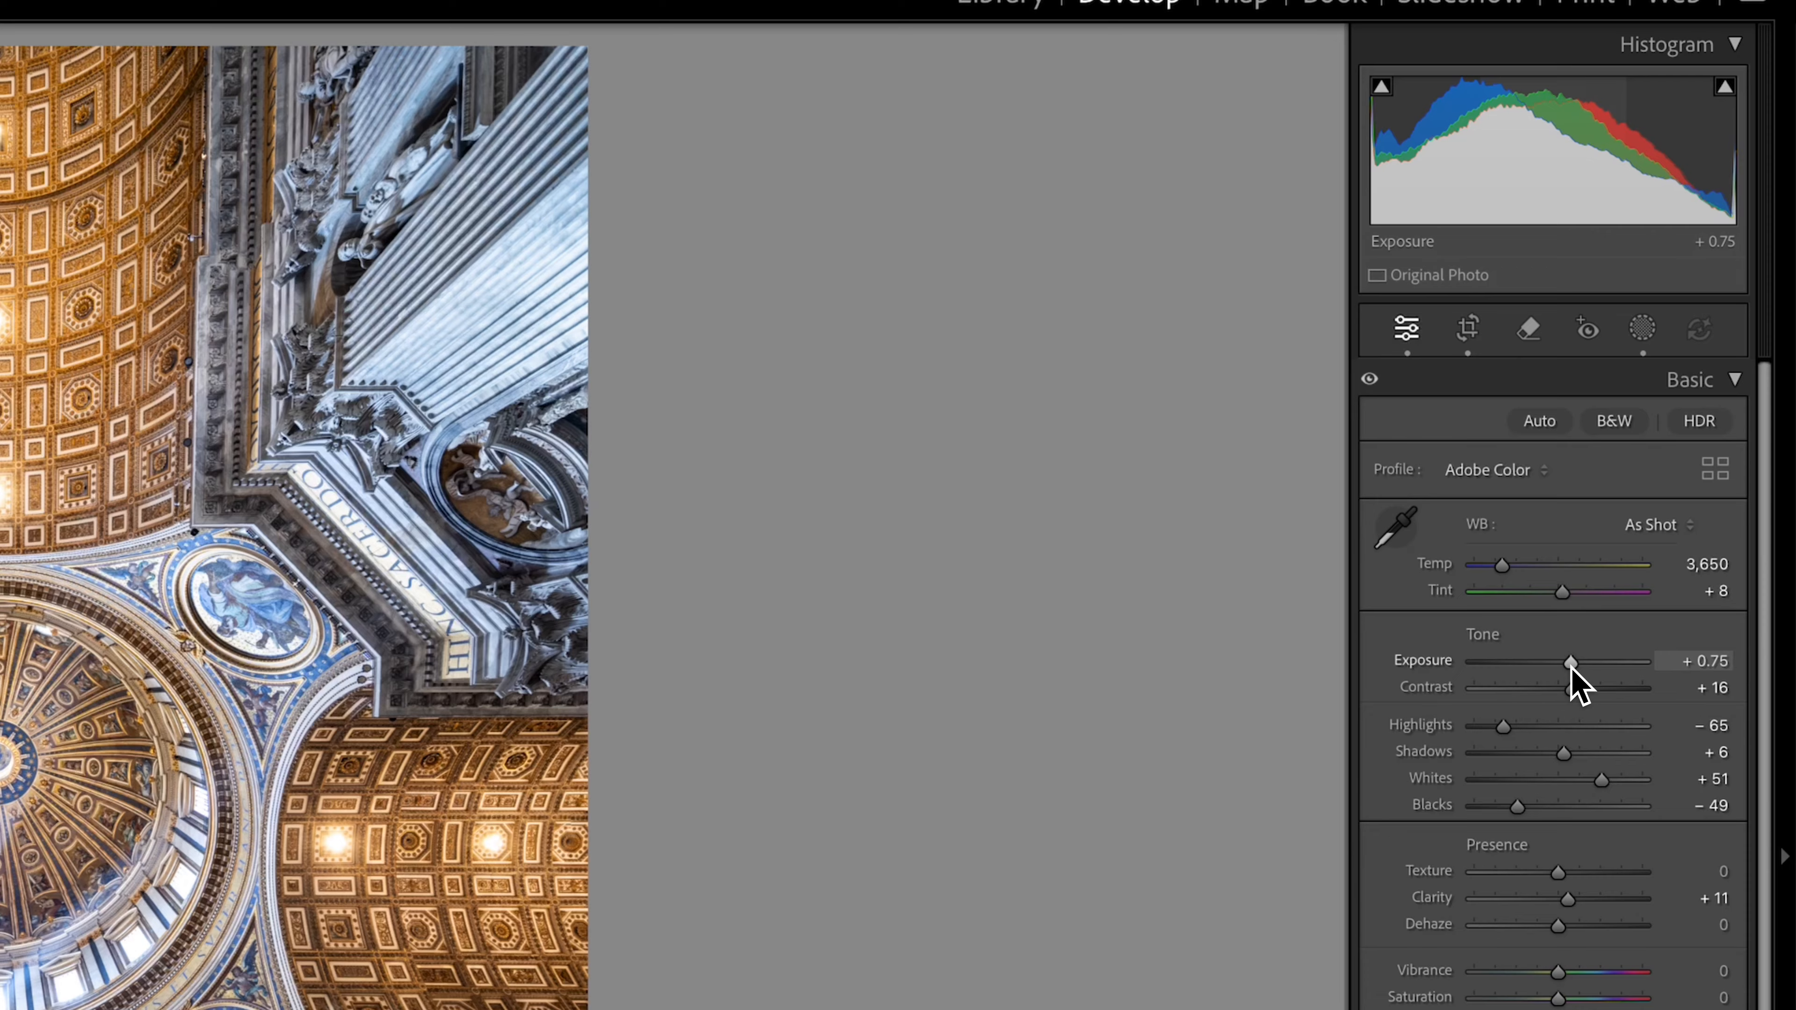
left_click_drag(1571, 668, 1573, 669)
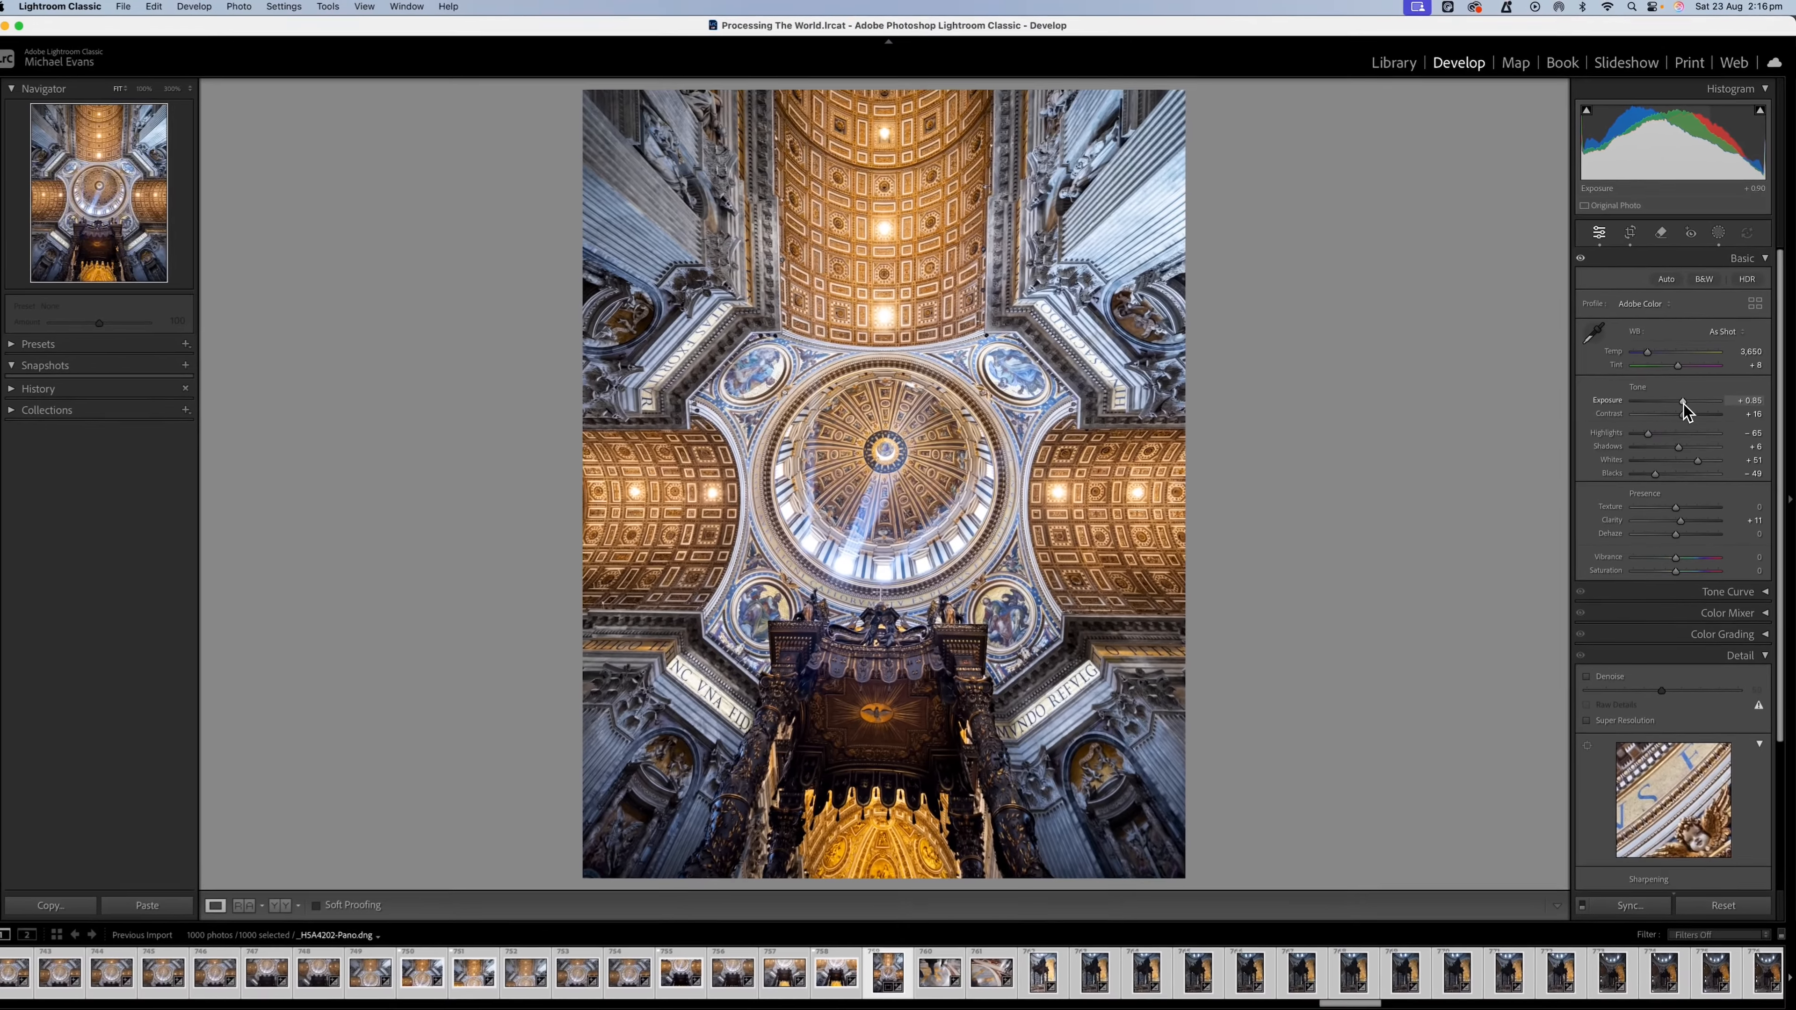
left_click_drag(1684, 404, 1682, 403)
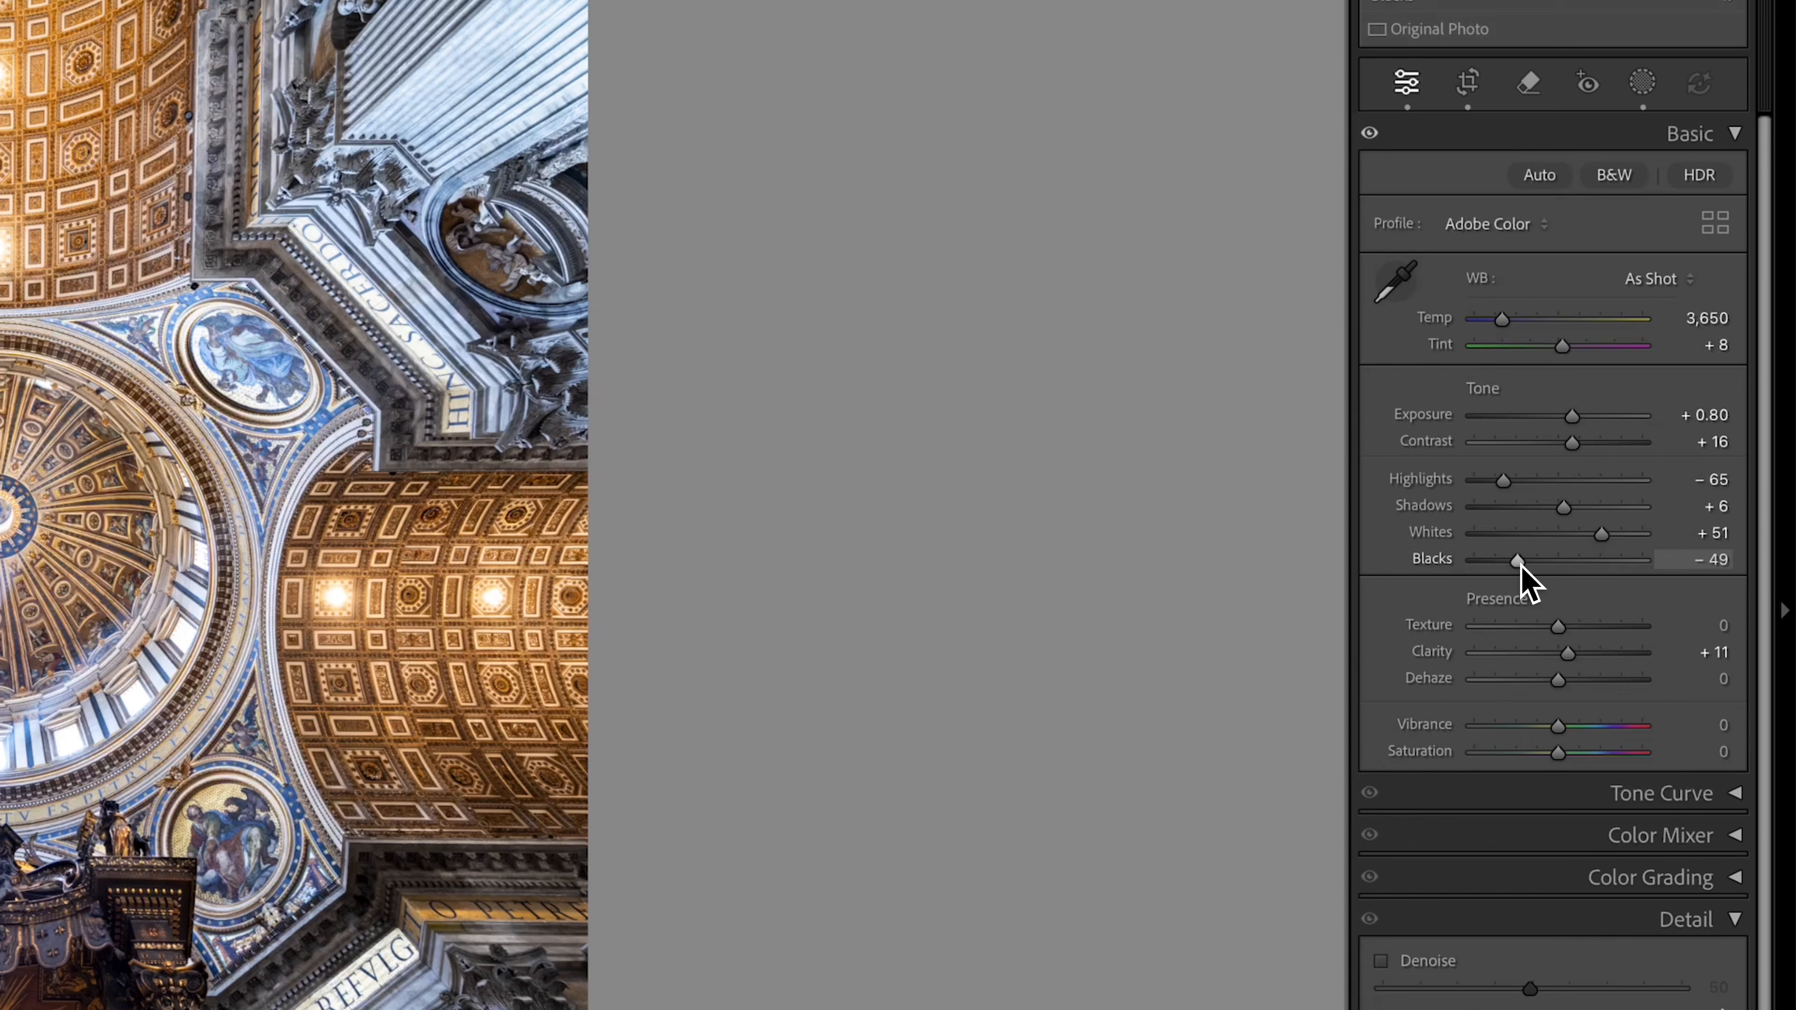
left_click_drag(1521, 566, 1518, 566)
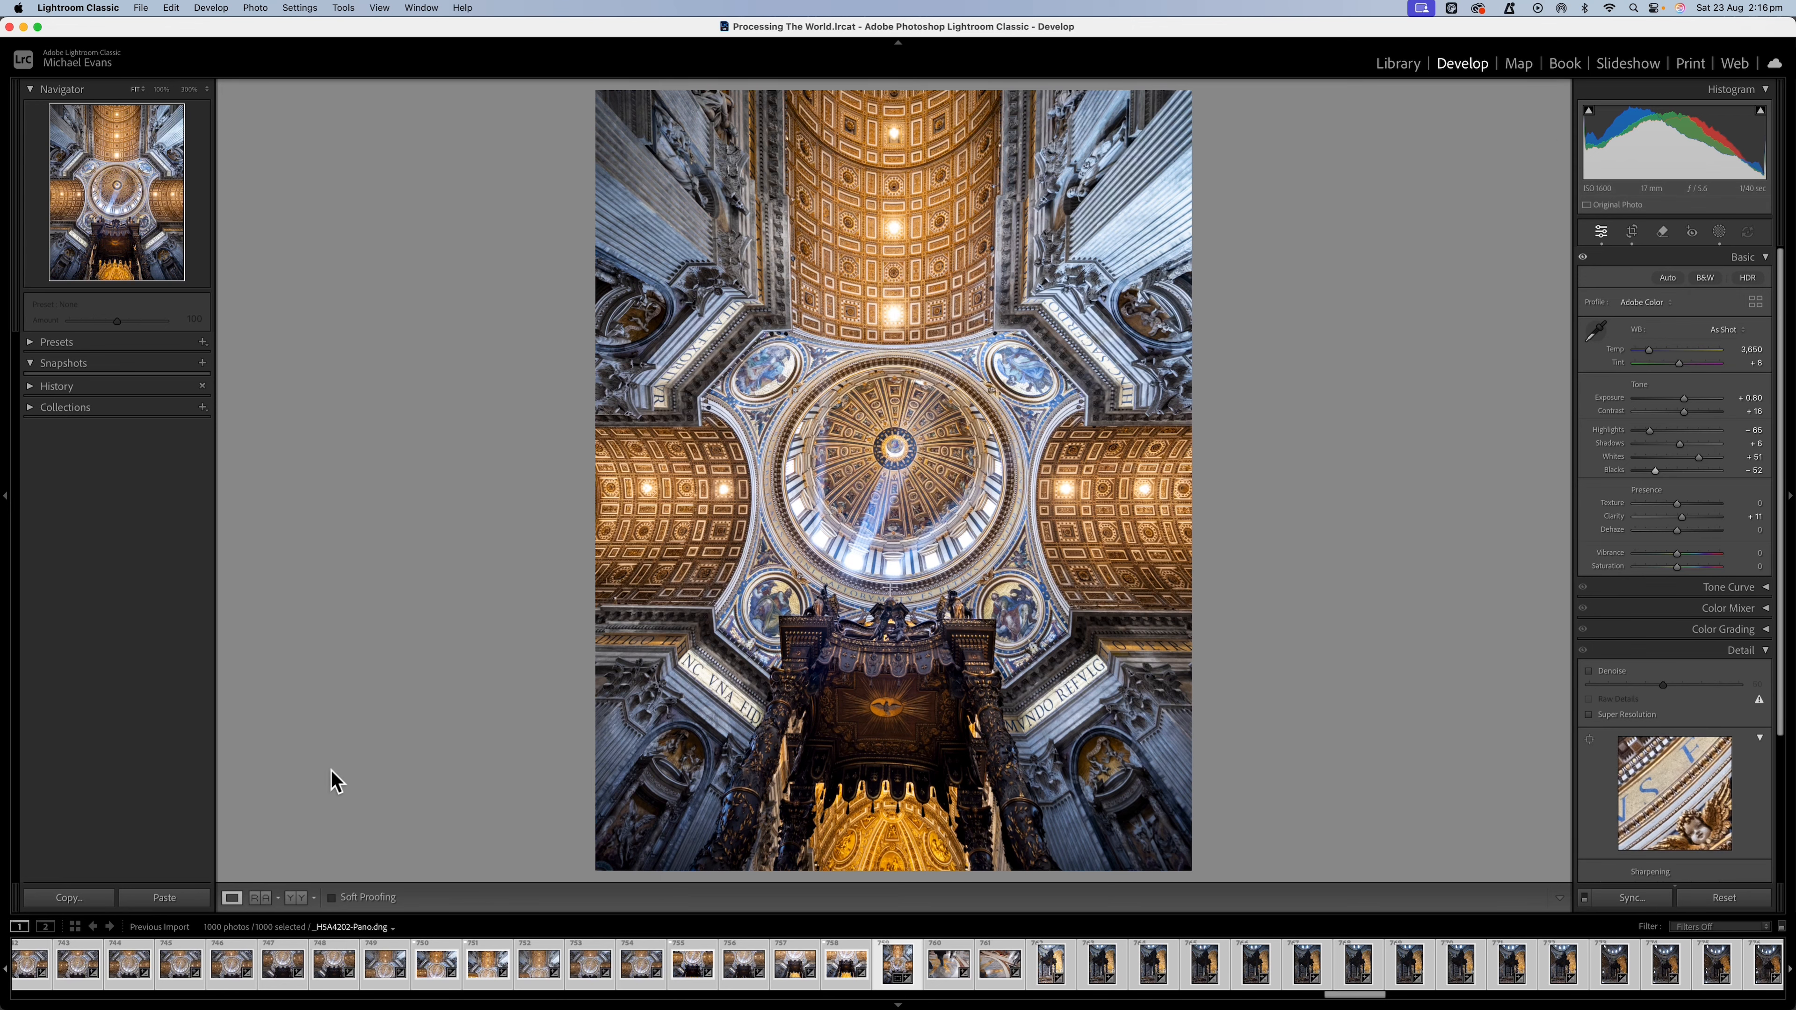
left_click(291, 898)
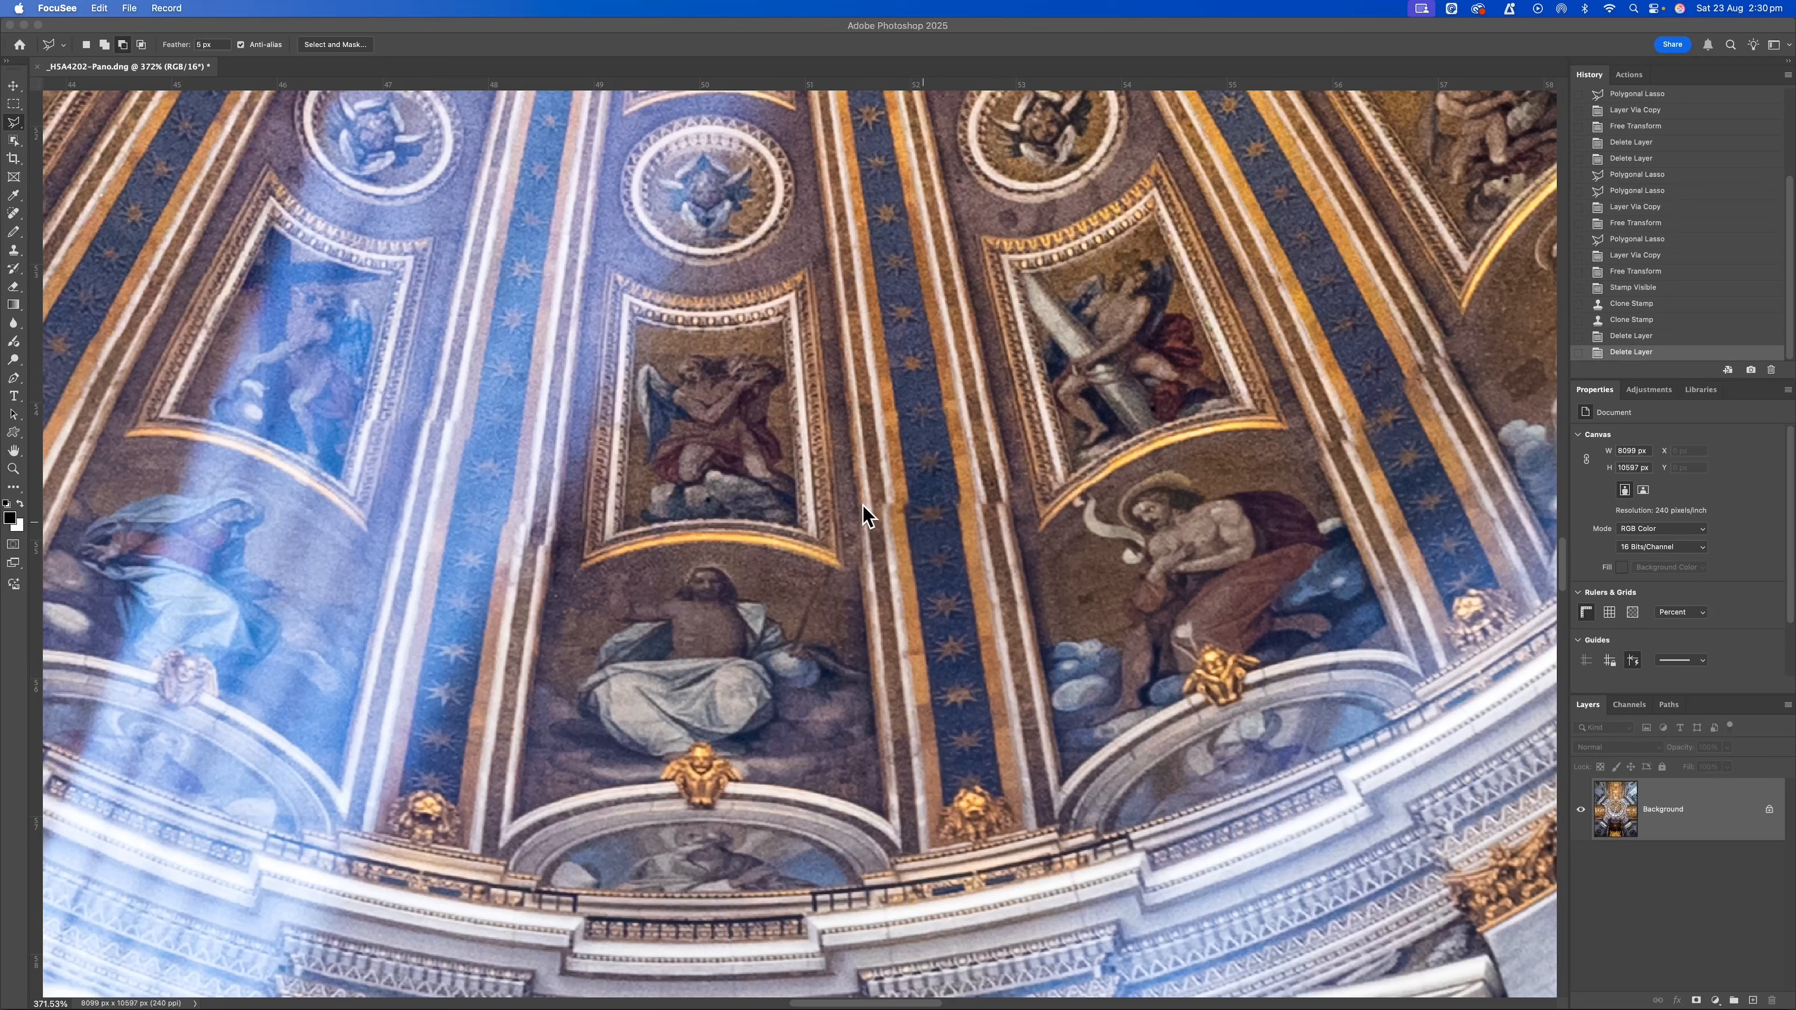
In Photoshop, outline the misaligned section of the blue starred rib just right of the dome's central fresco with the Polygonal Lasso.
scroll(439, 460, "down", 1)
left_click(440, 449)
scroll(704, 587, "down", 3)
scroll(786, 607, "down", 4)
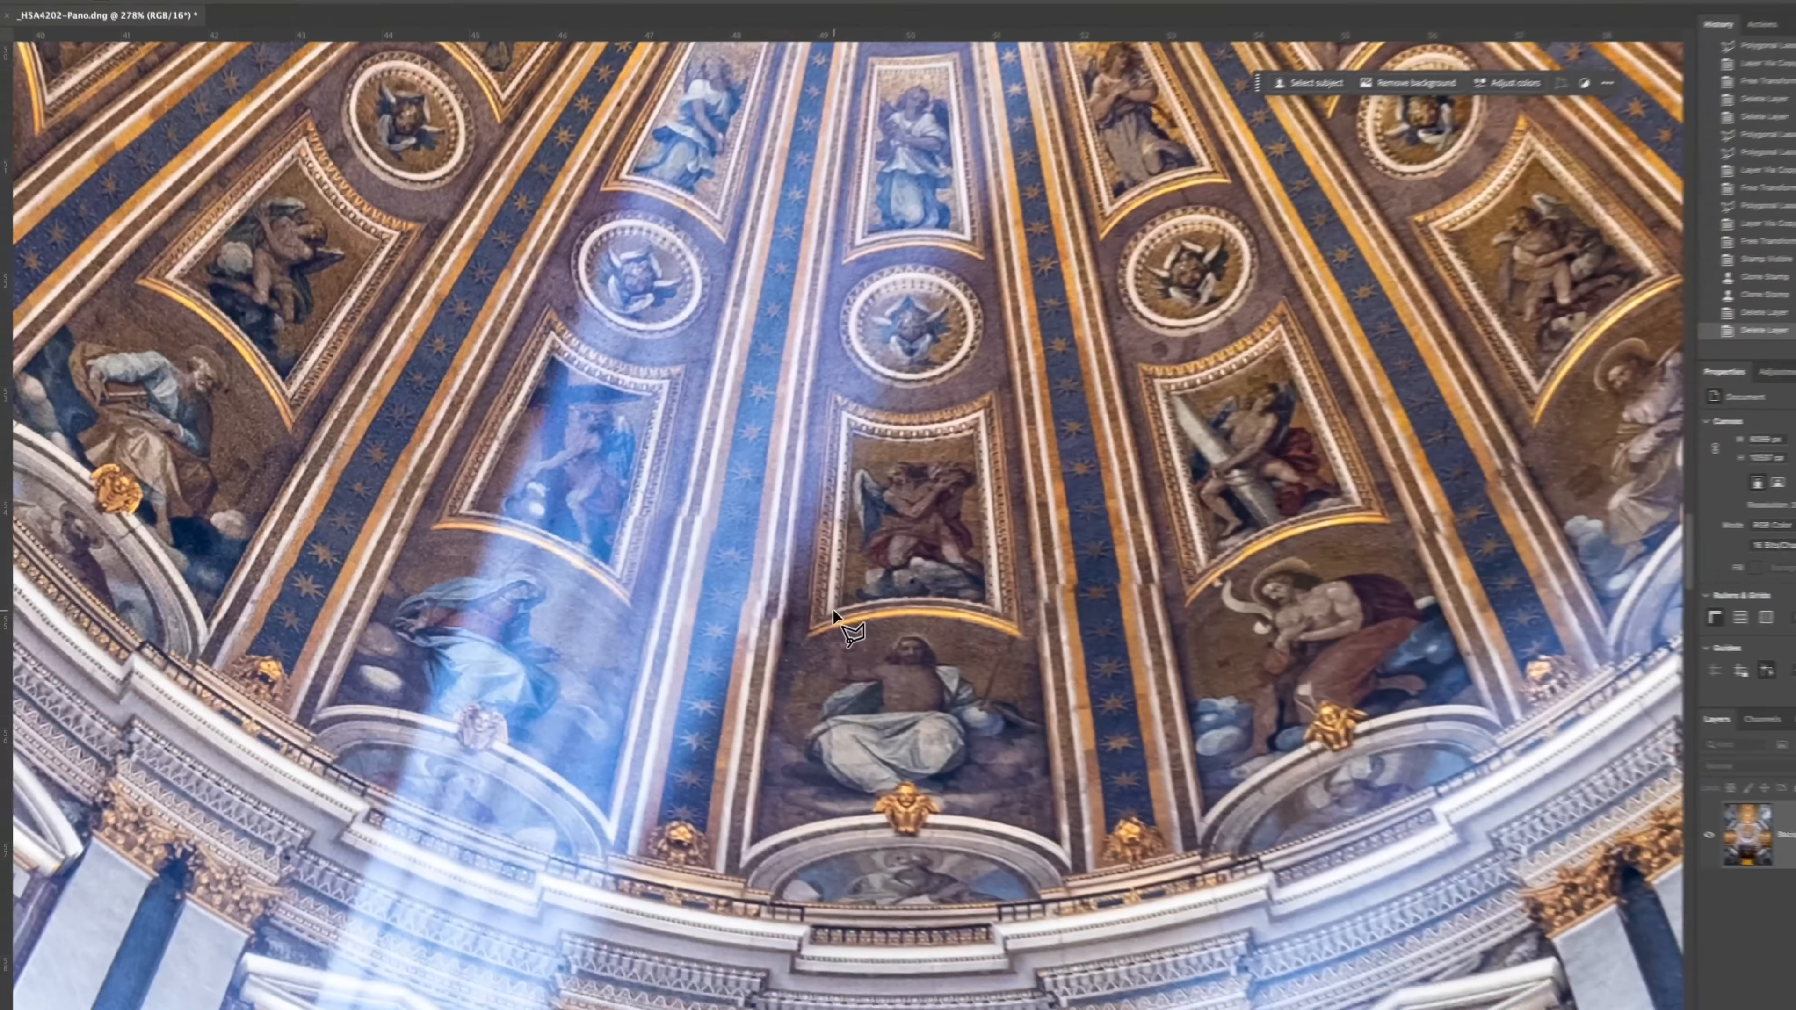
scroll(835, 615, "down", 1)
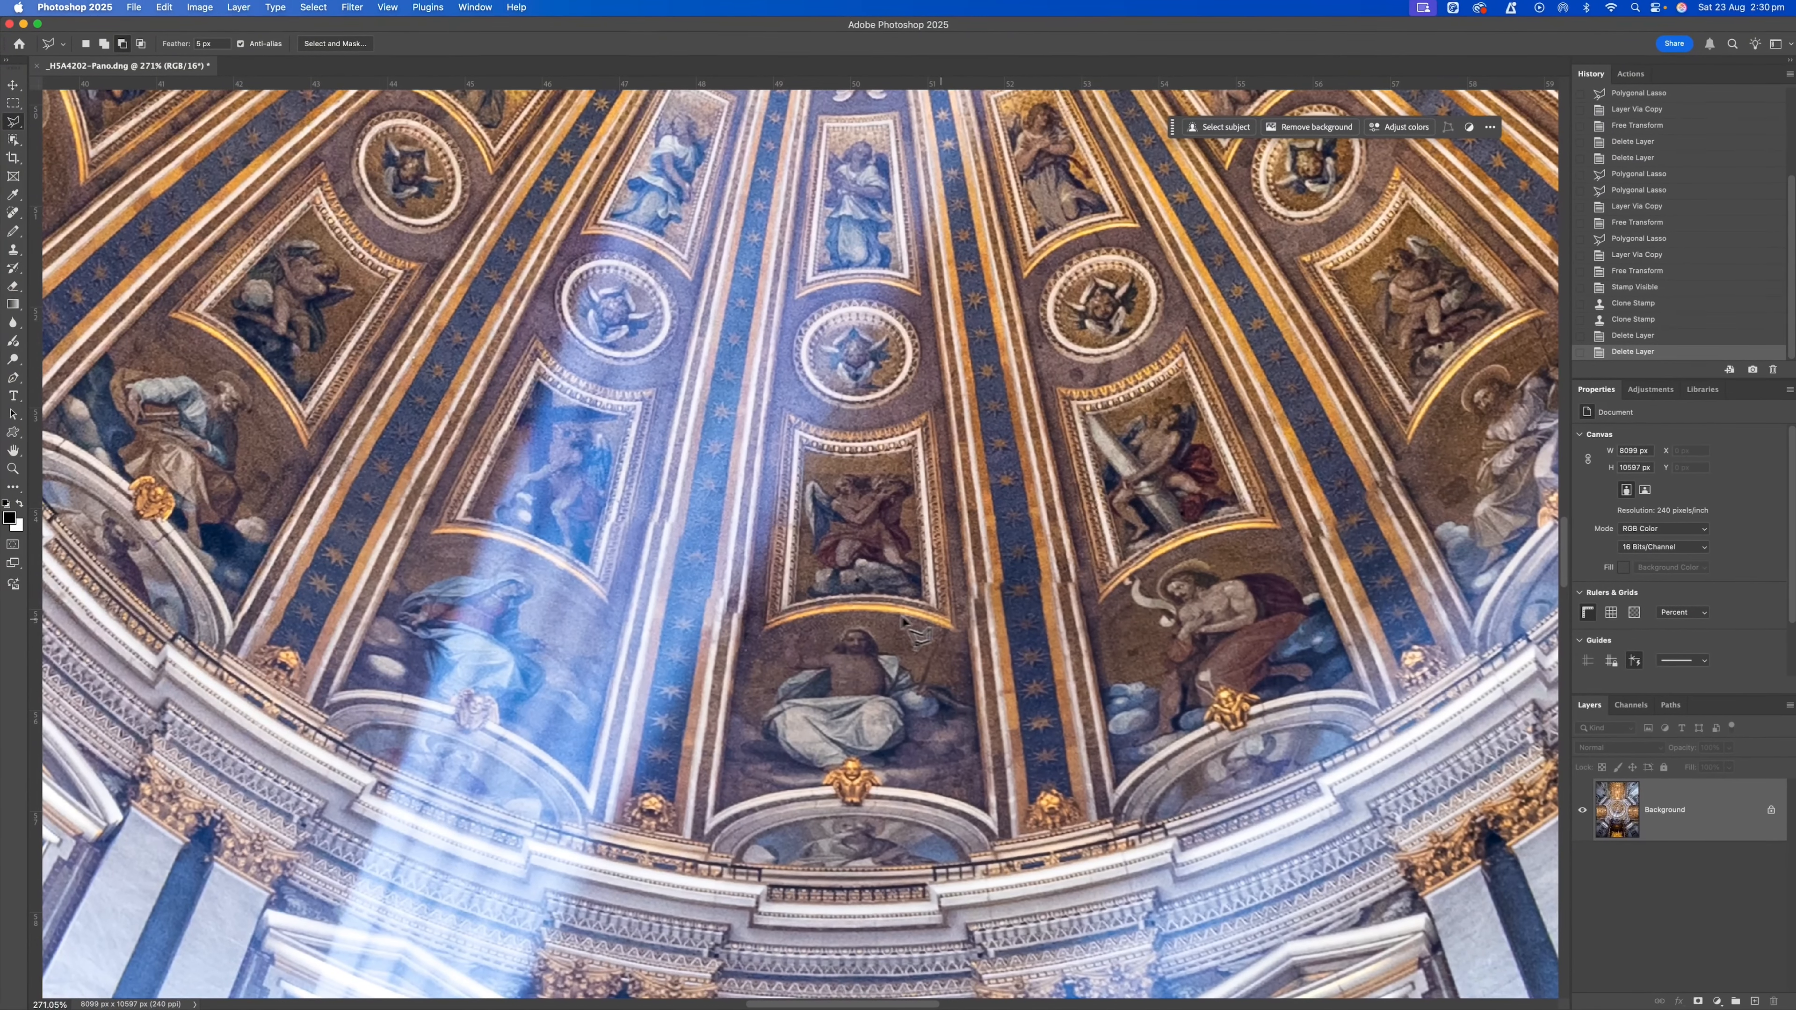
left_click(962, 609)
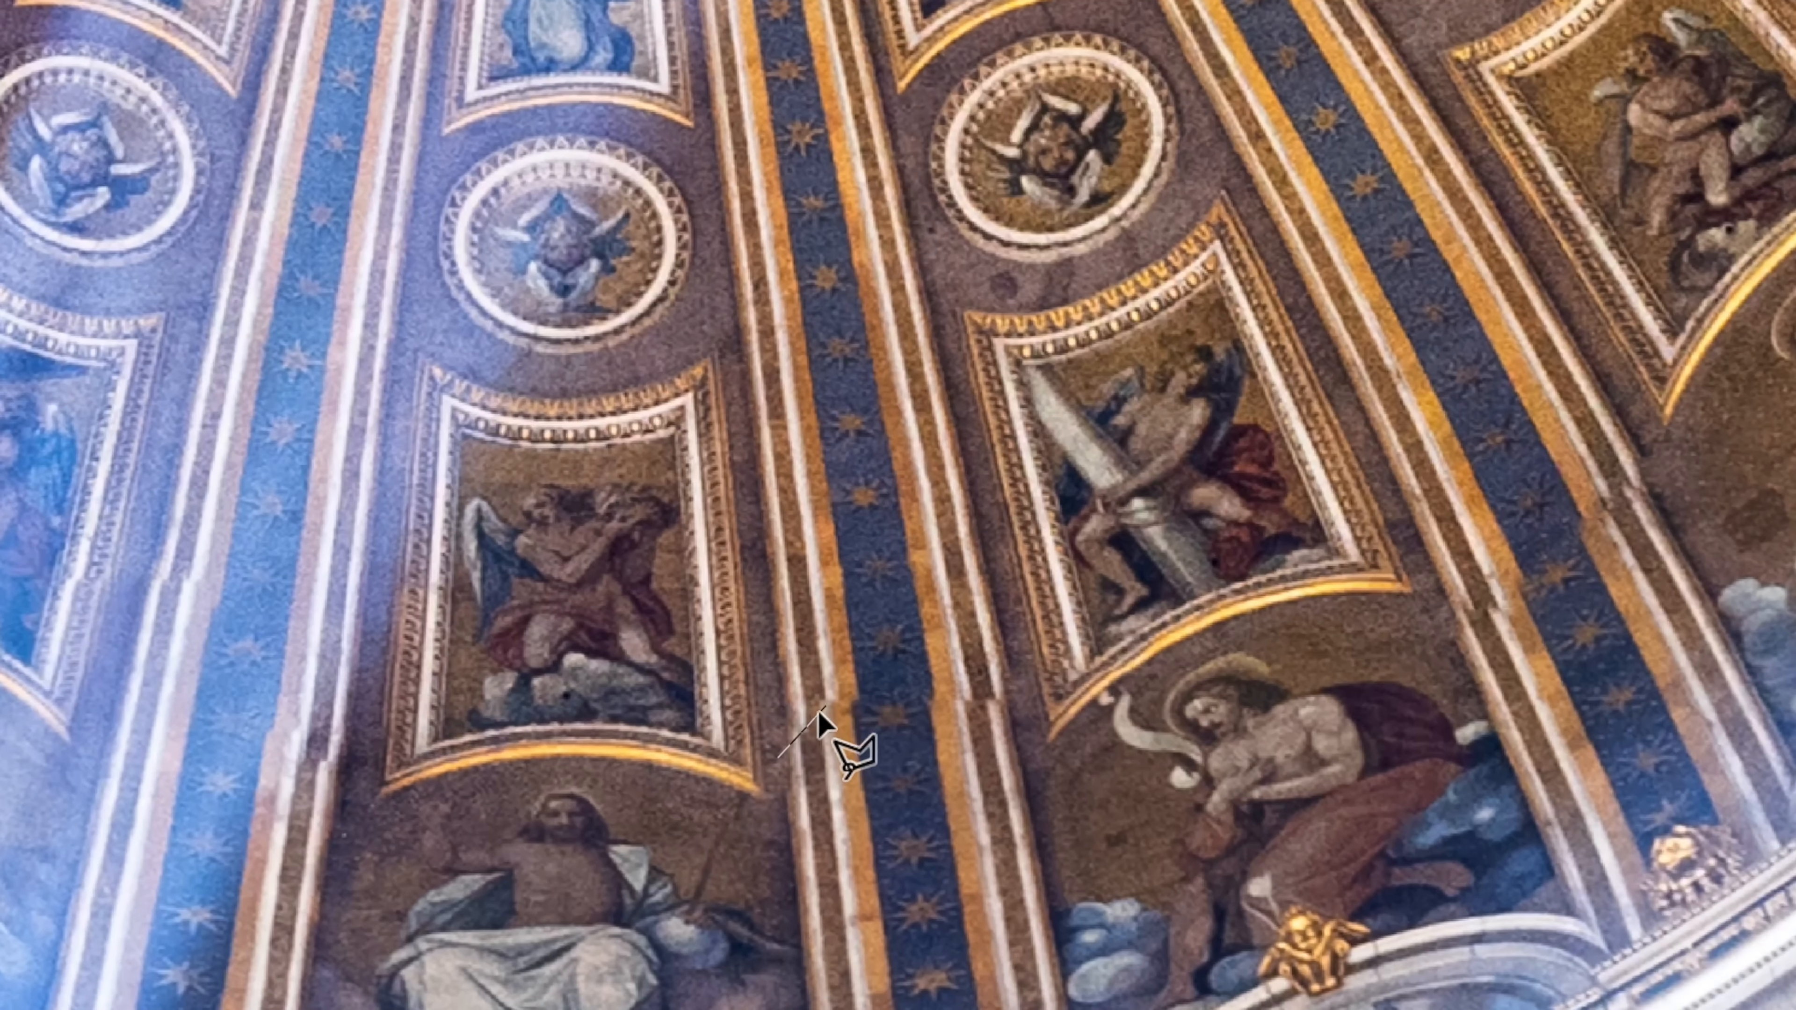
left_click(839, 696)
left_click(1012, 700)
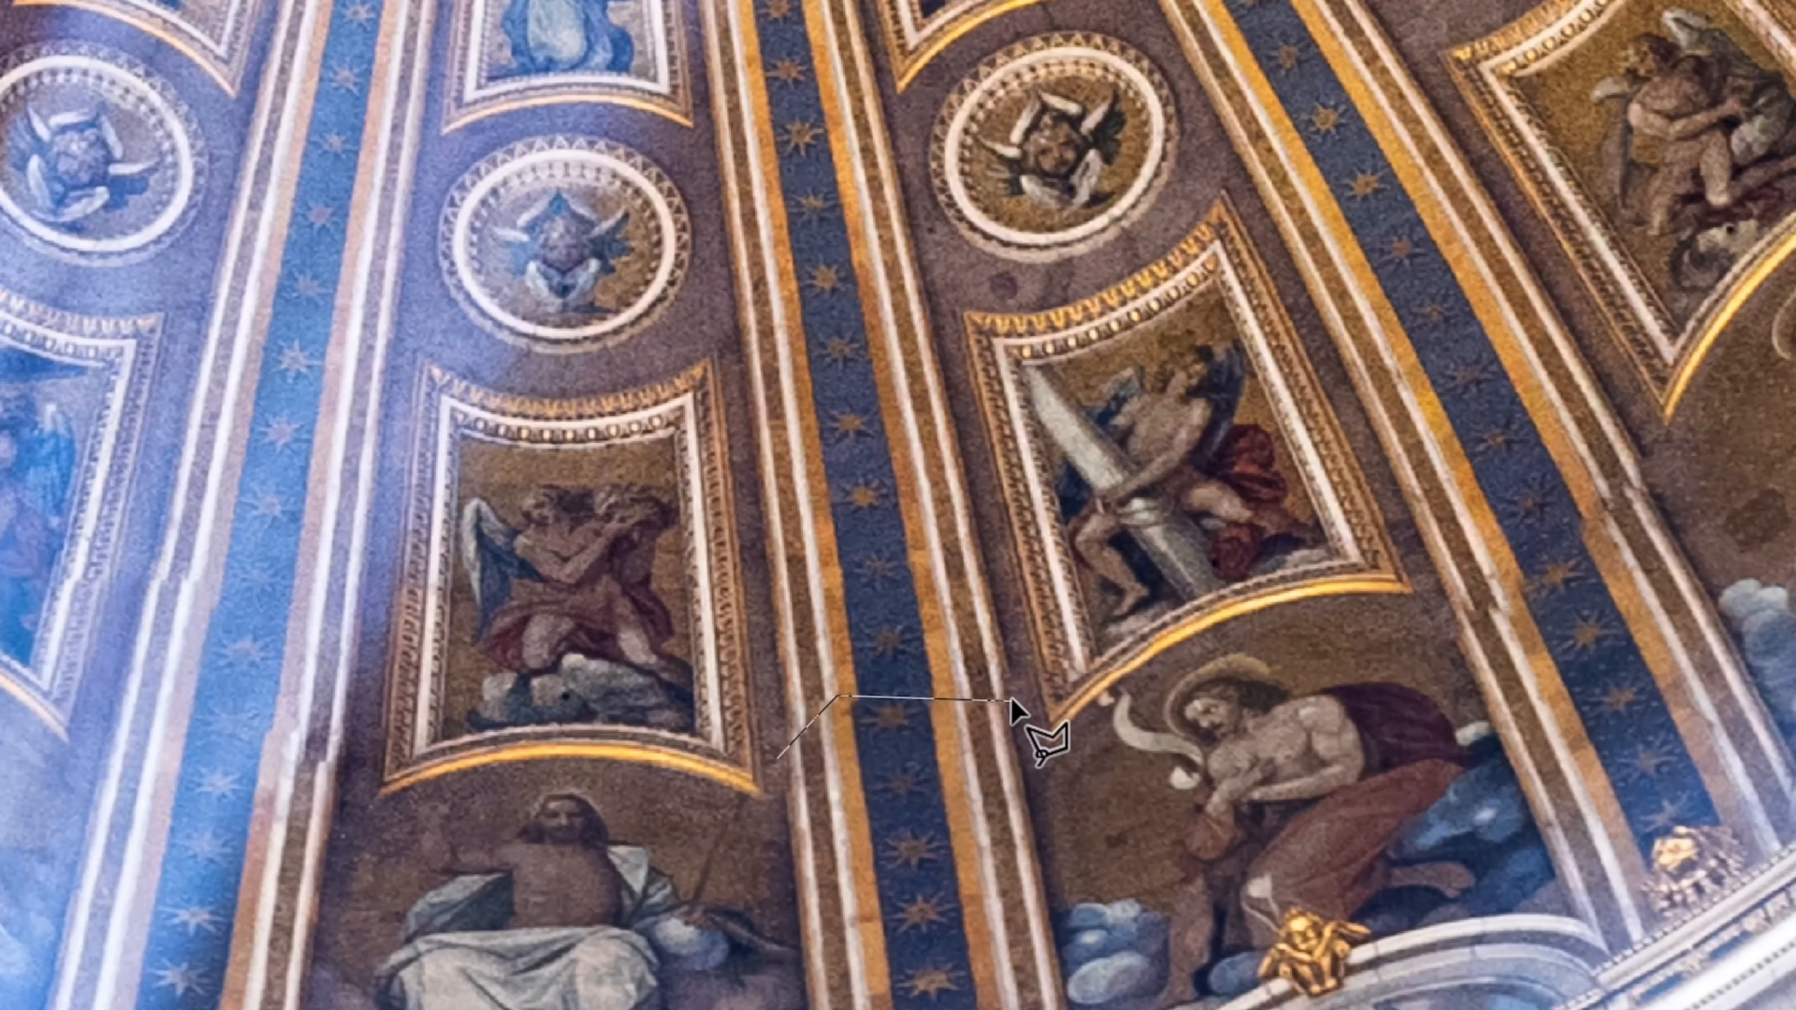
left_click(1017, 663)
left_click(916, 230)
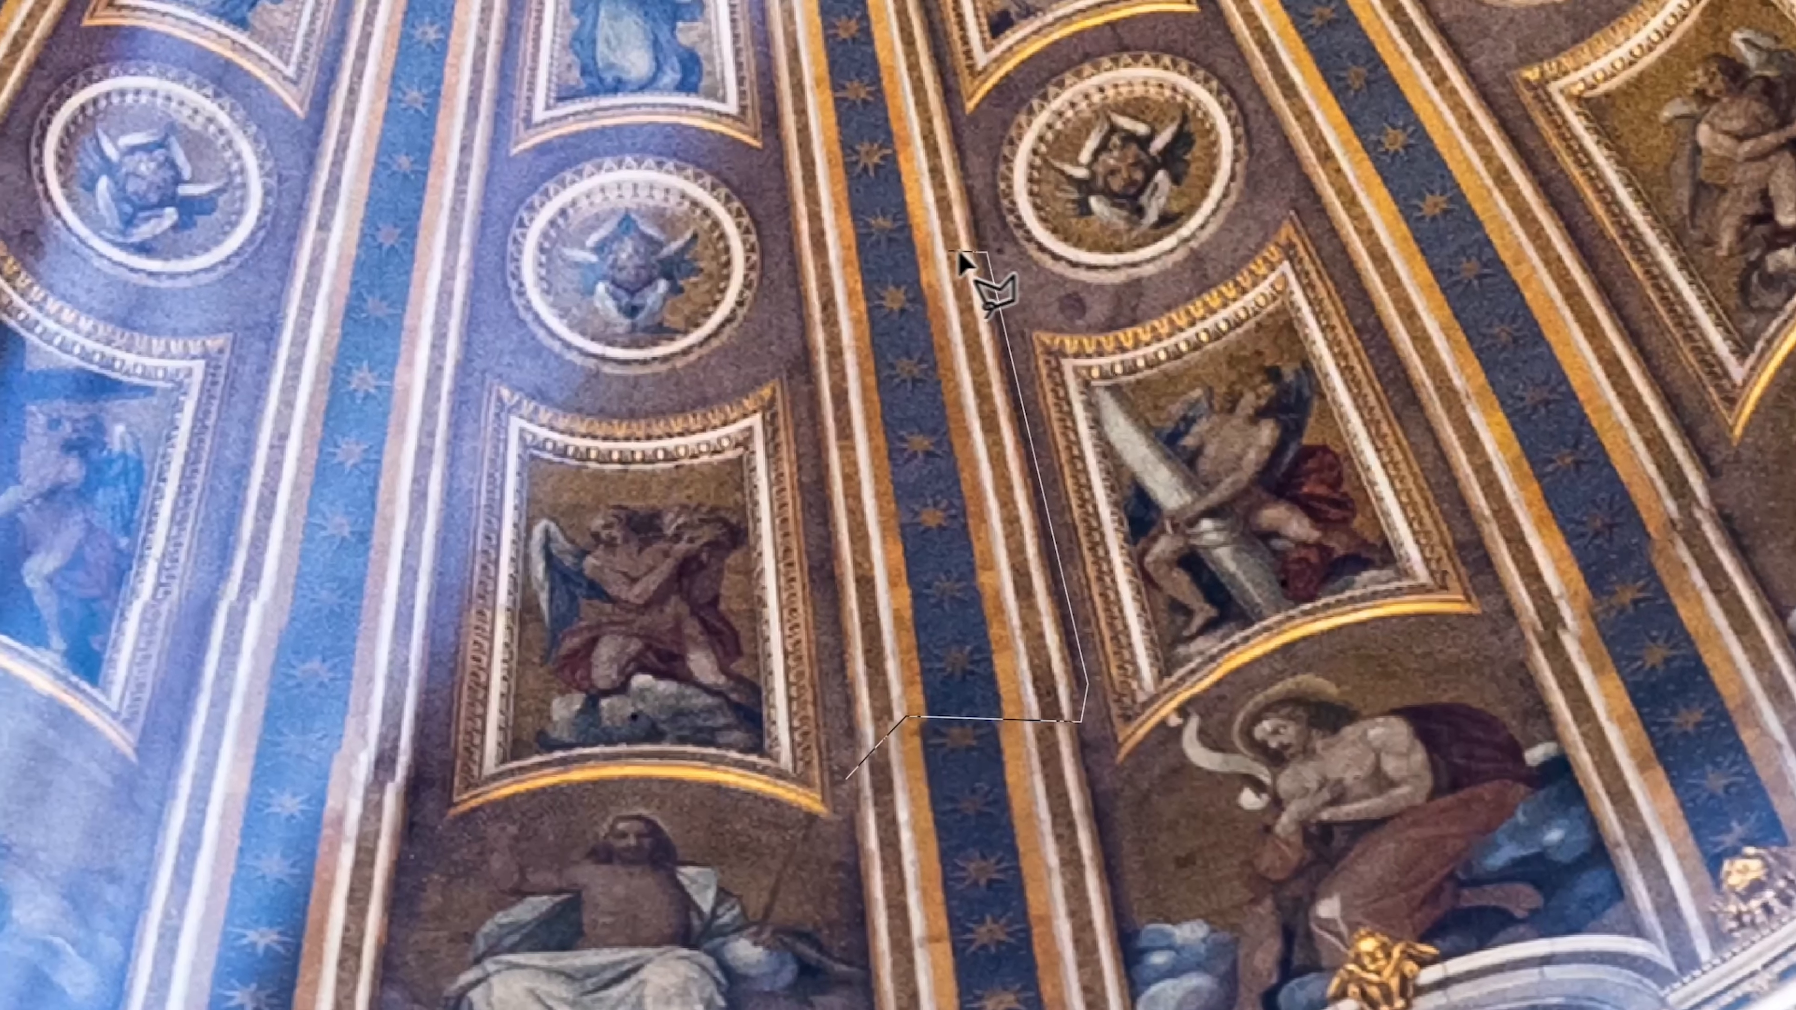
left_click(813, 253)
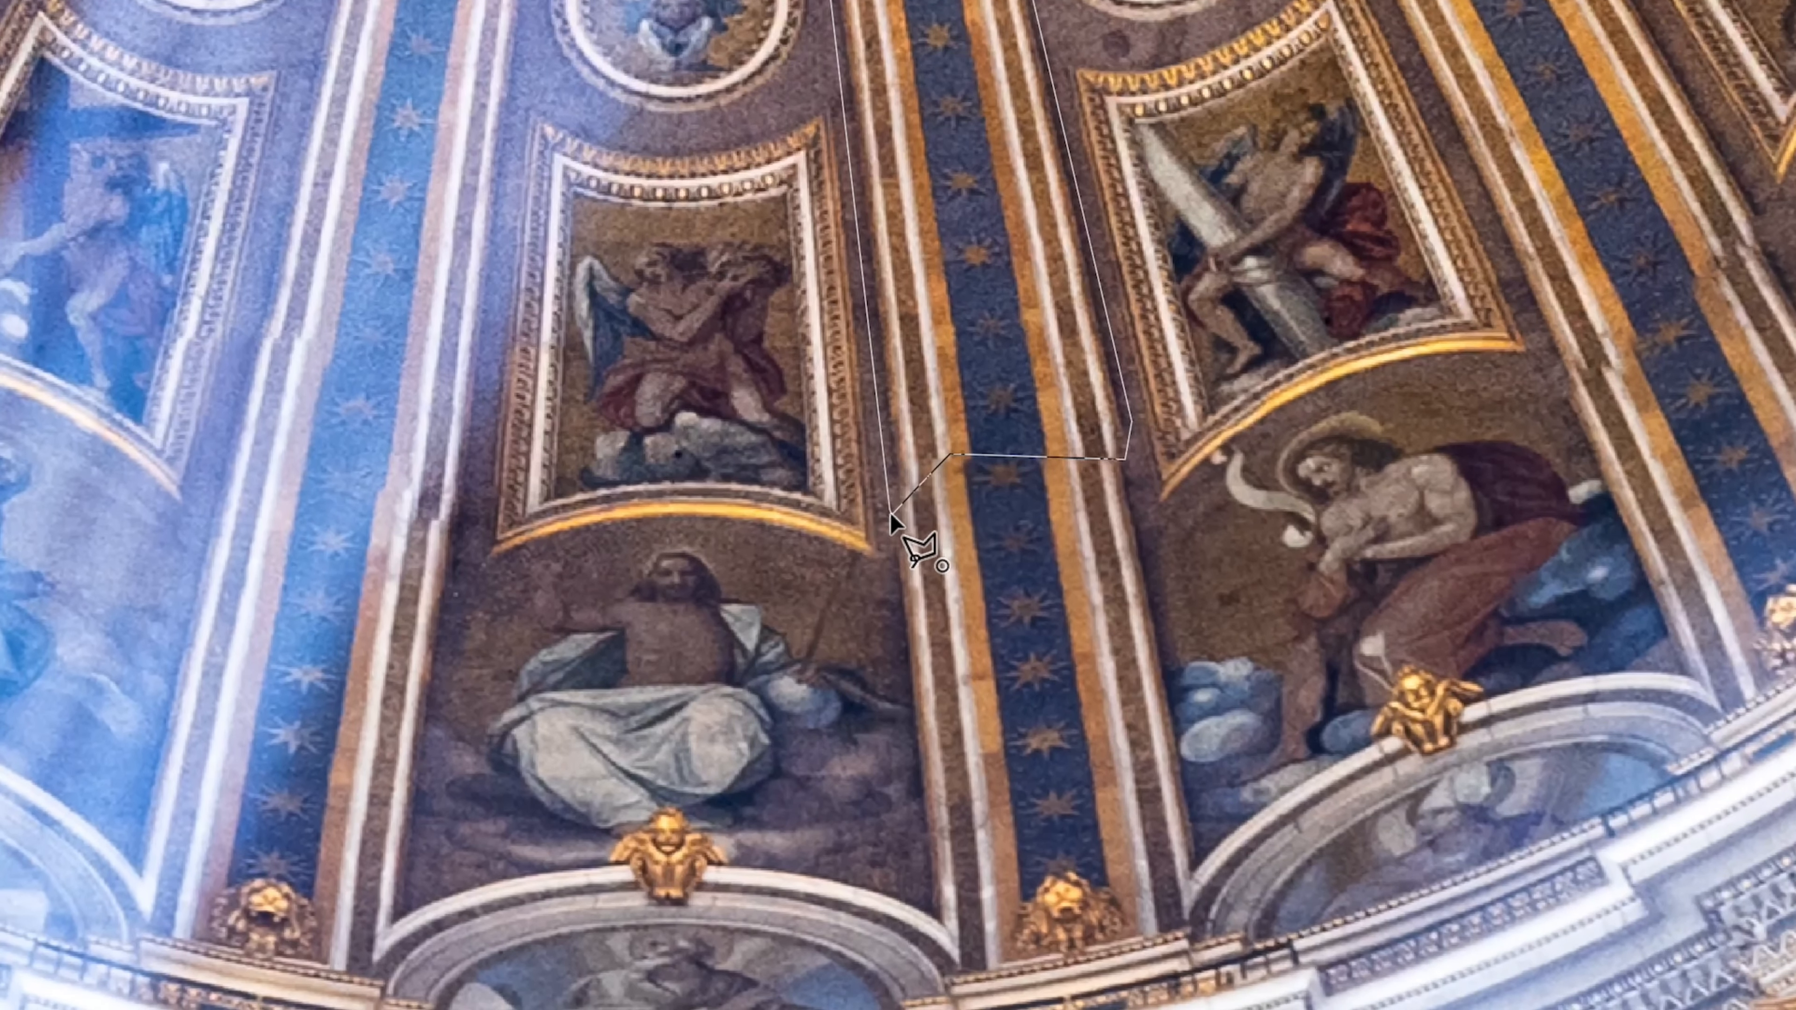
left_click(889, 524)
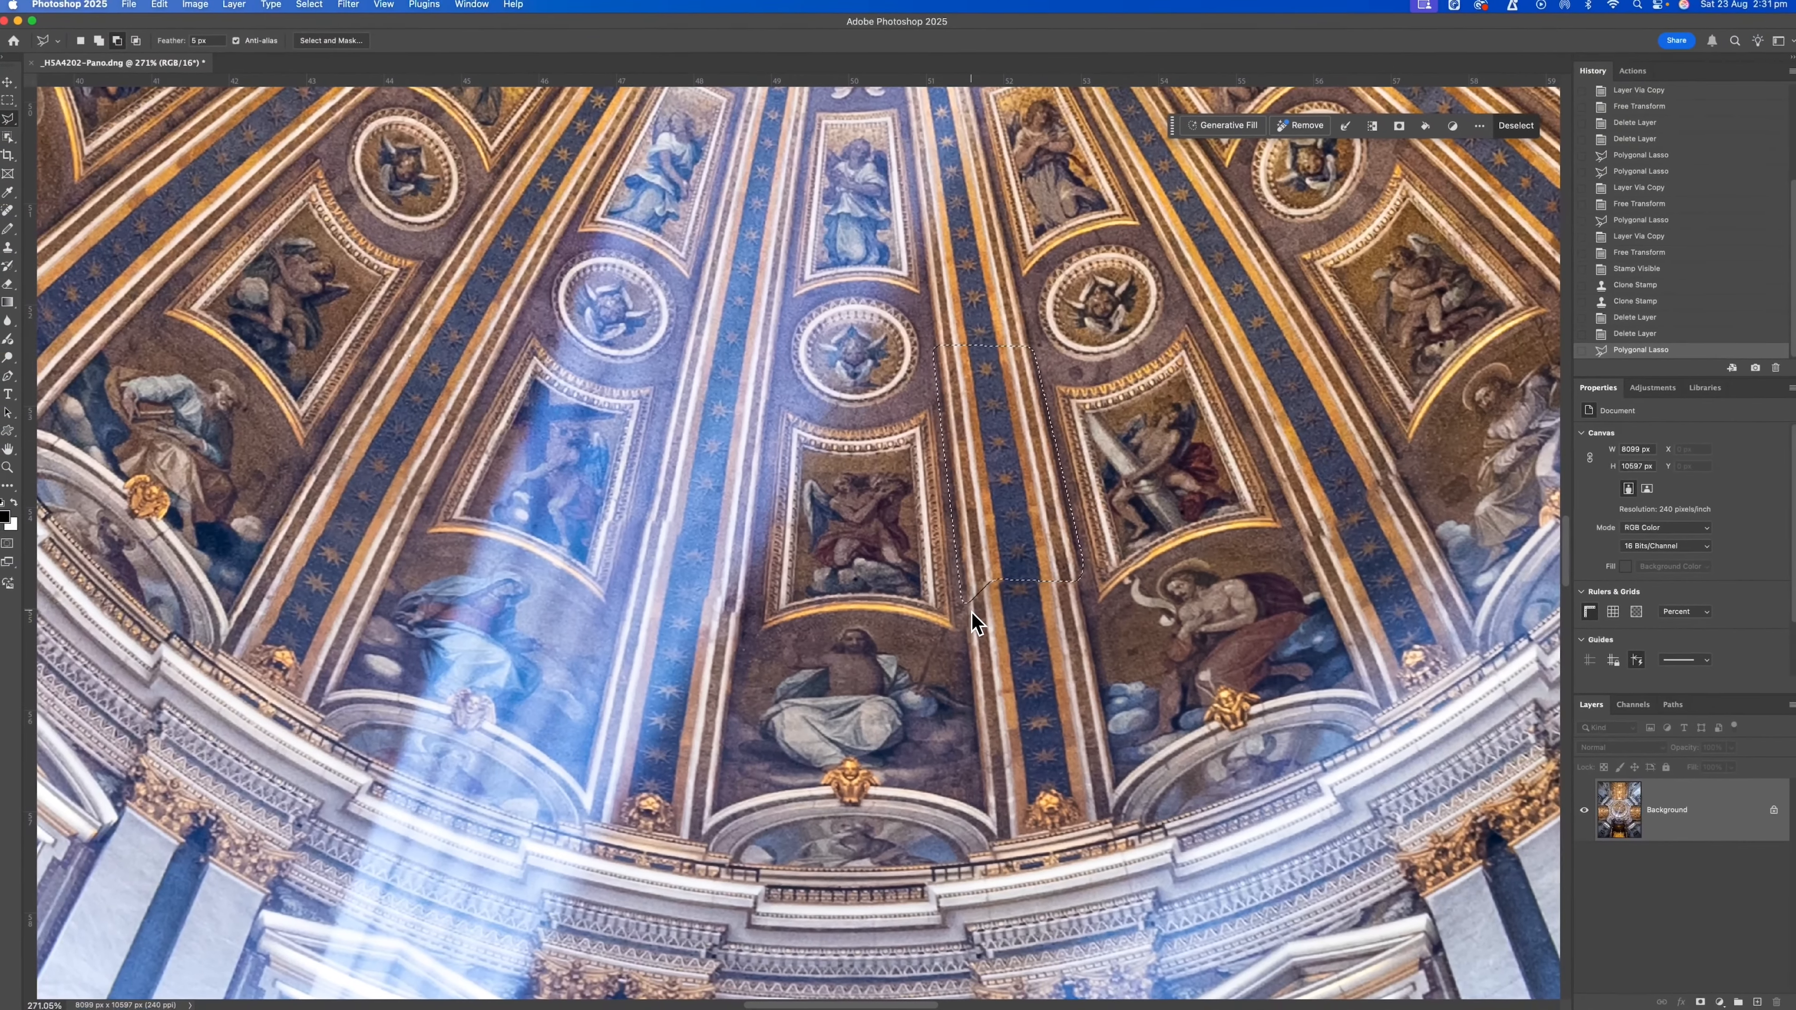
Copy the selected rib section to a new layer and transform its lower edge to line up with the rib below.
key("super+j")
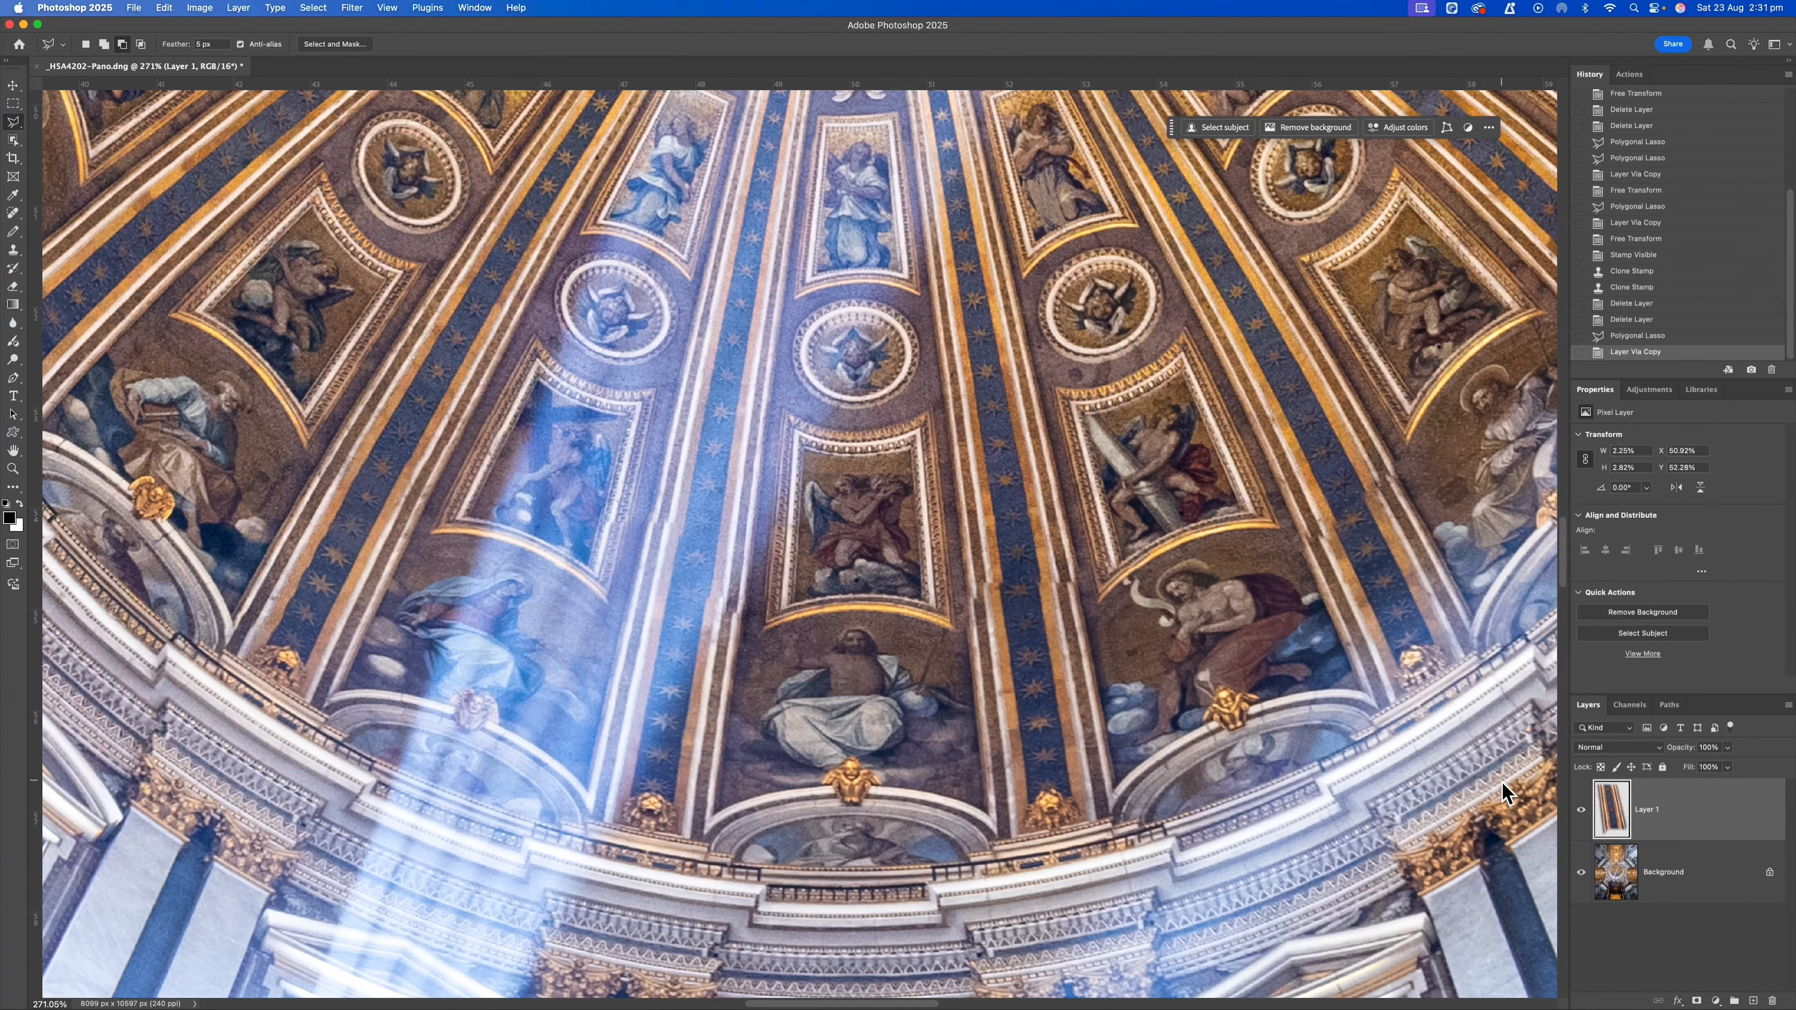
key("super+t")
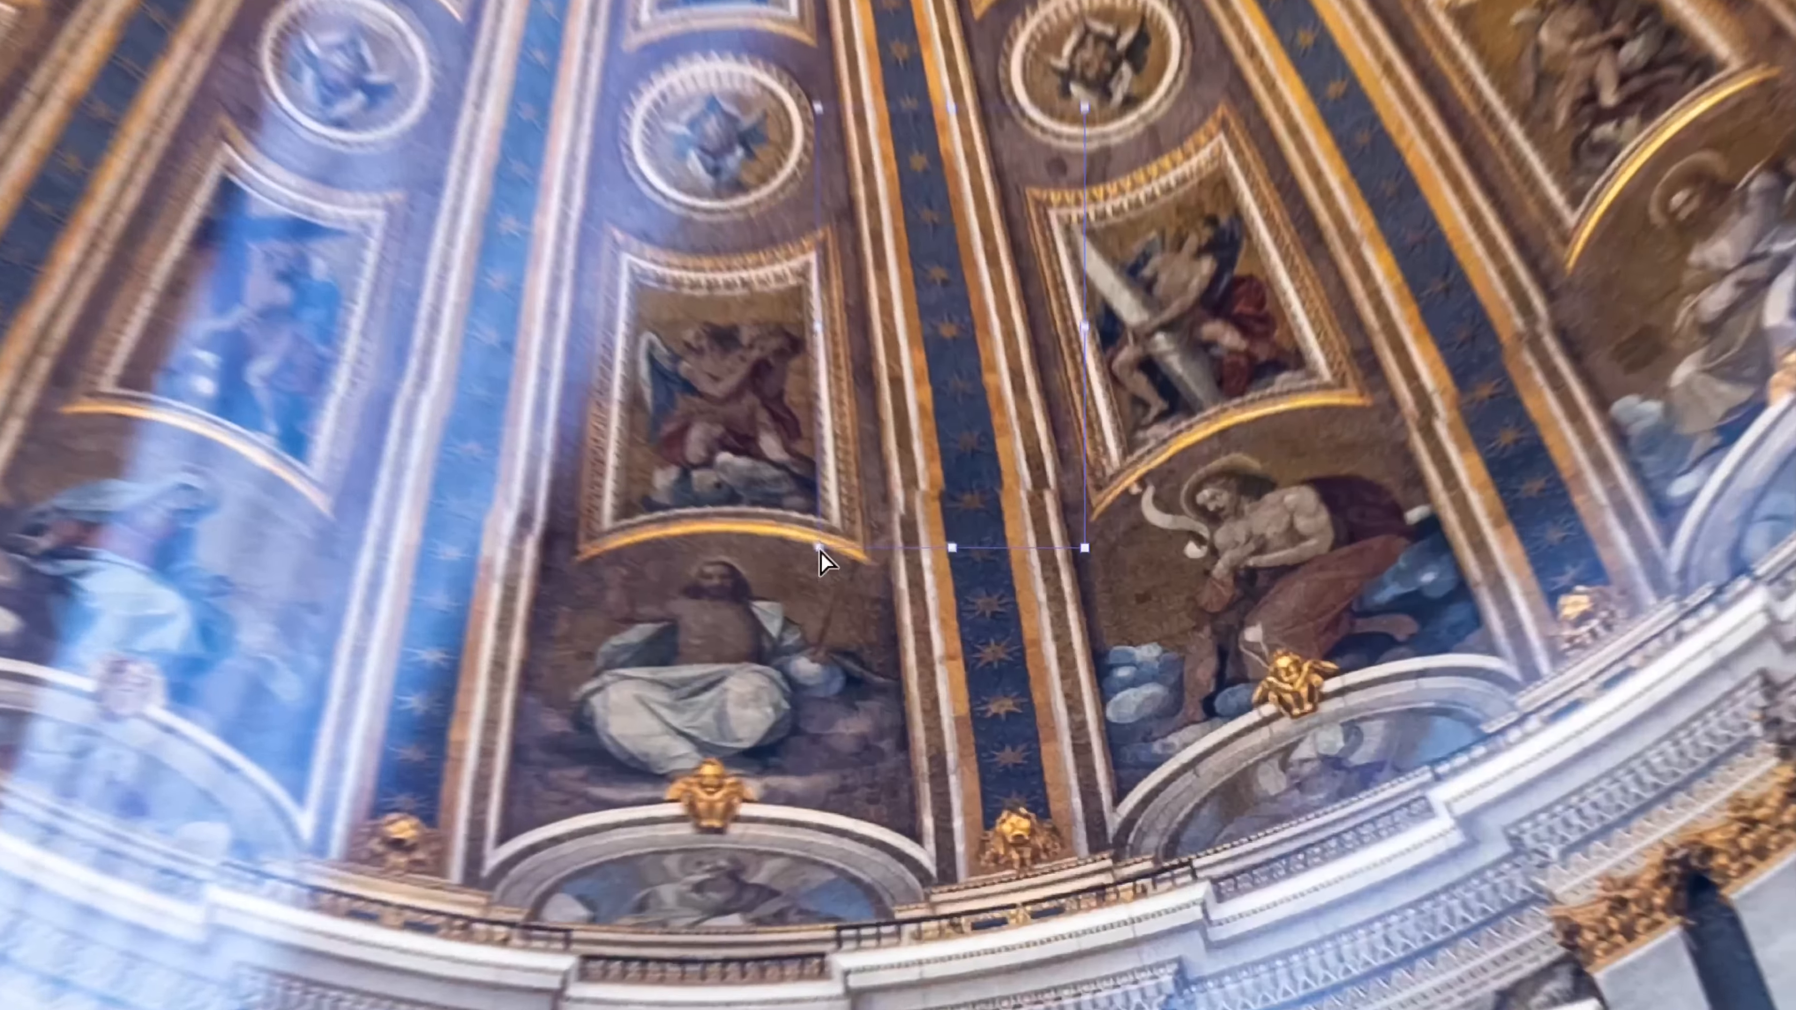
left_click_drag(921, 622, 912, 629)
left_click_drag(715, 506, 715, 505)
left_click_drag(1080, 484, 1075, 493)
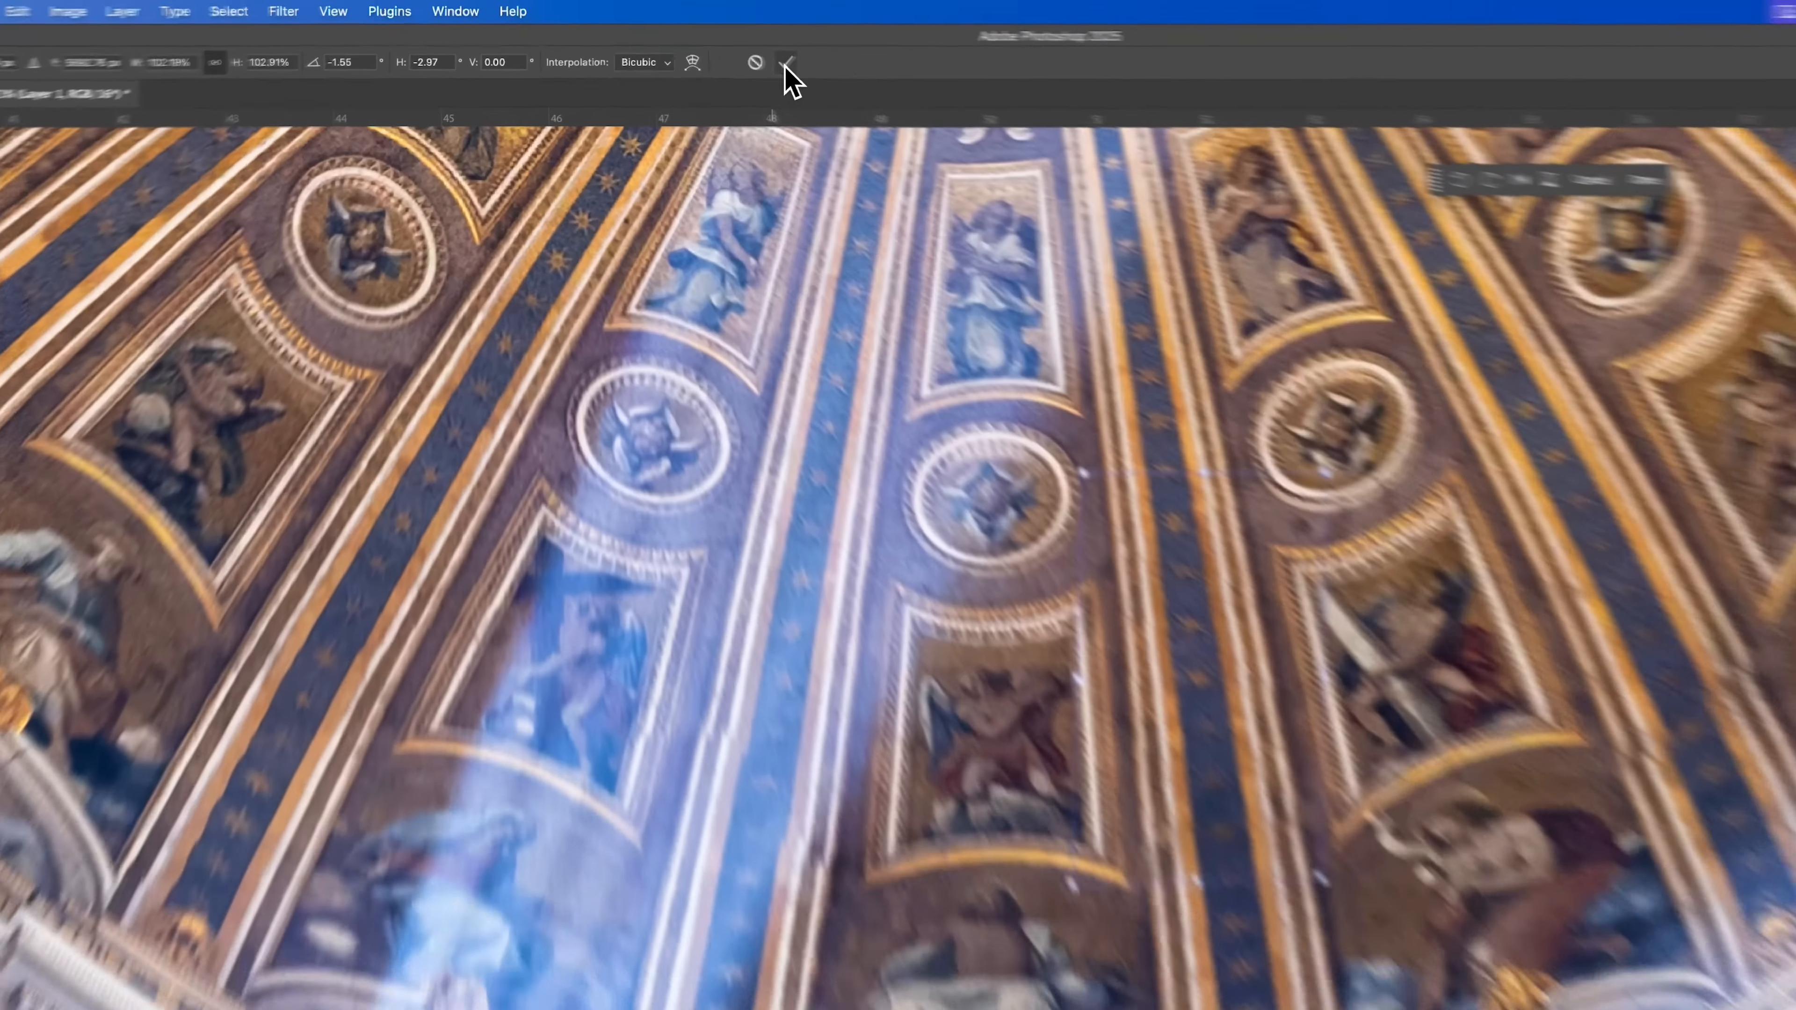
left_click(712, 45)
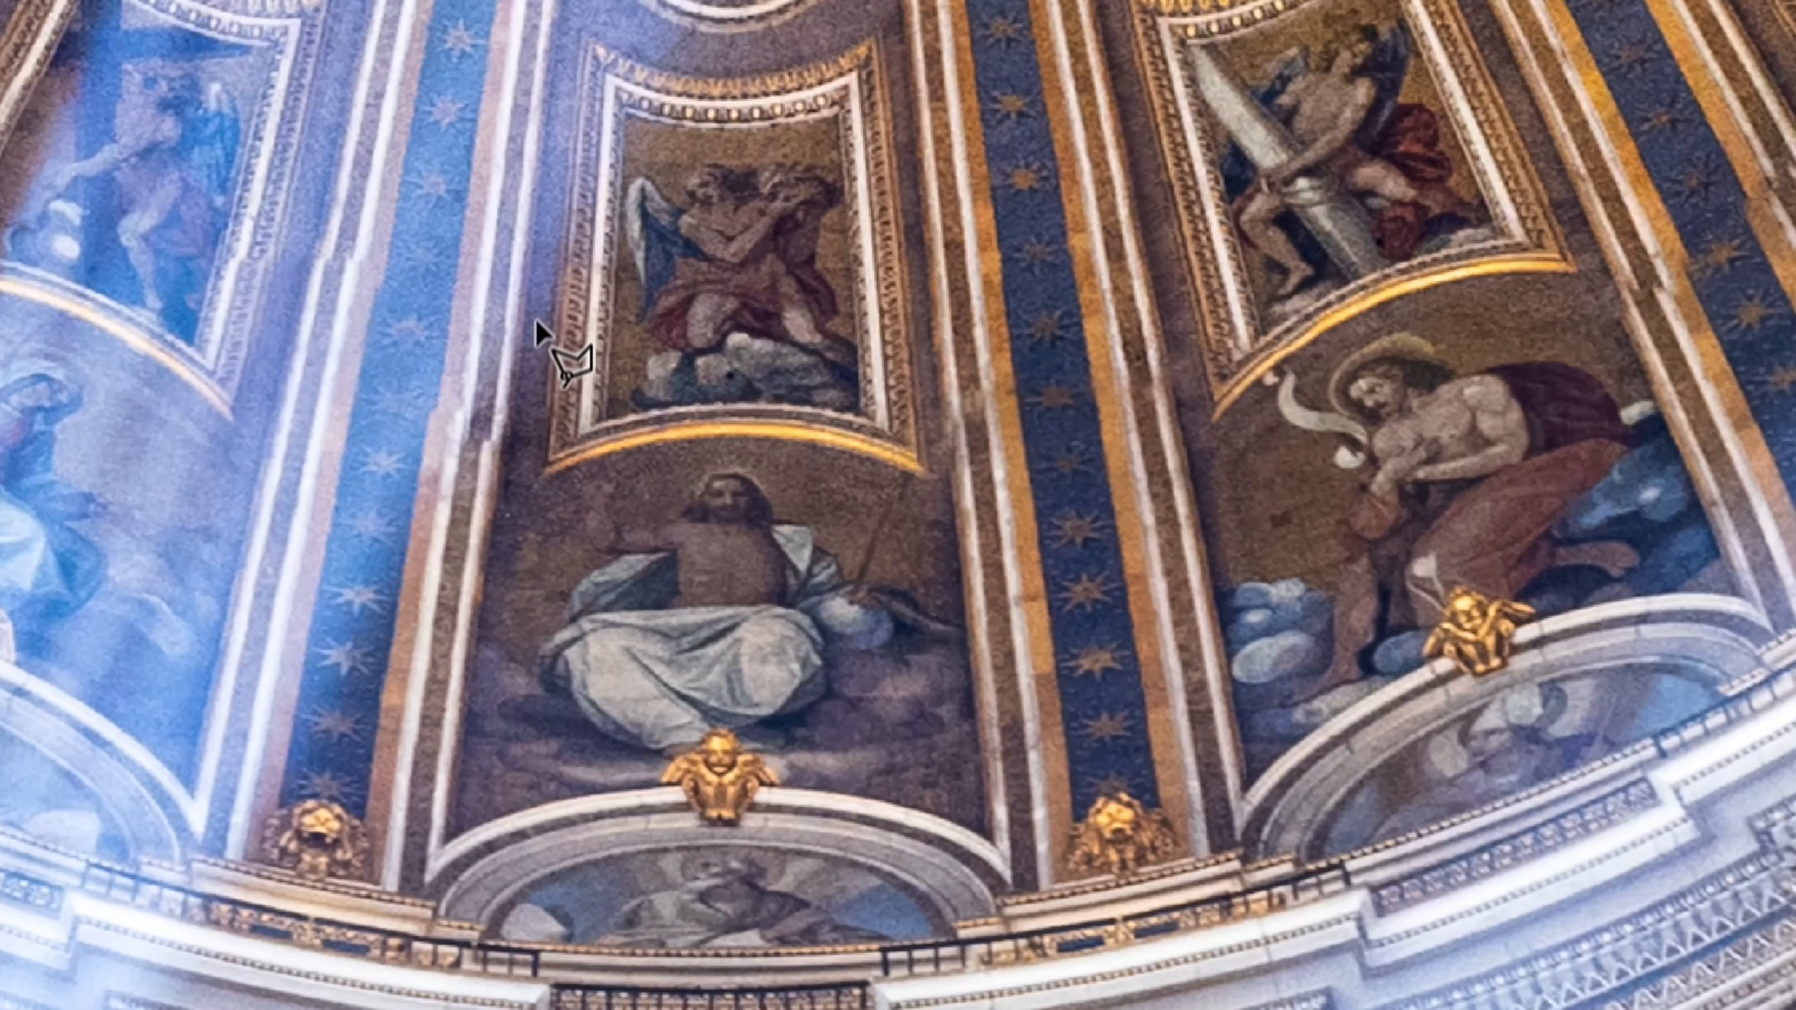
Outline the misaligned section of the light-struck starred rib just left of the dome's central fresco with the Polygonal Lasso.
left_click(482, 271)
left_click(516, 445)
left_click(488, 447)
left_click(465, 421)
left_click(371, 357)
left_click(378, 288)
left_click(322, 260)
left_click(269, 261)
left_click(221, 245)
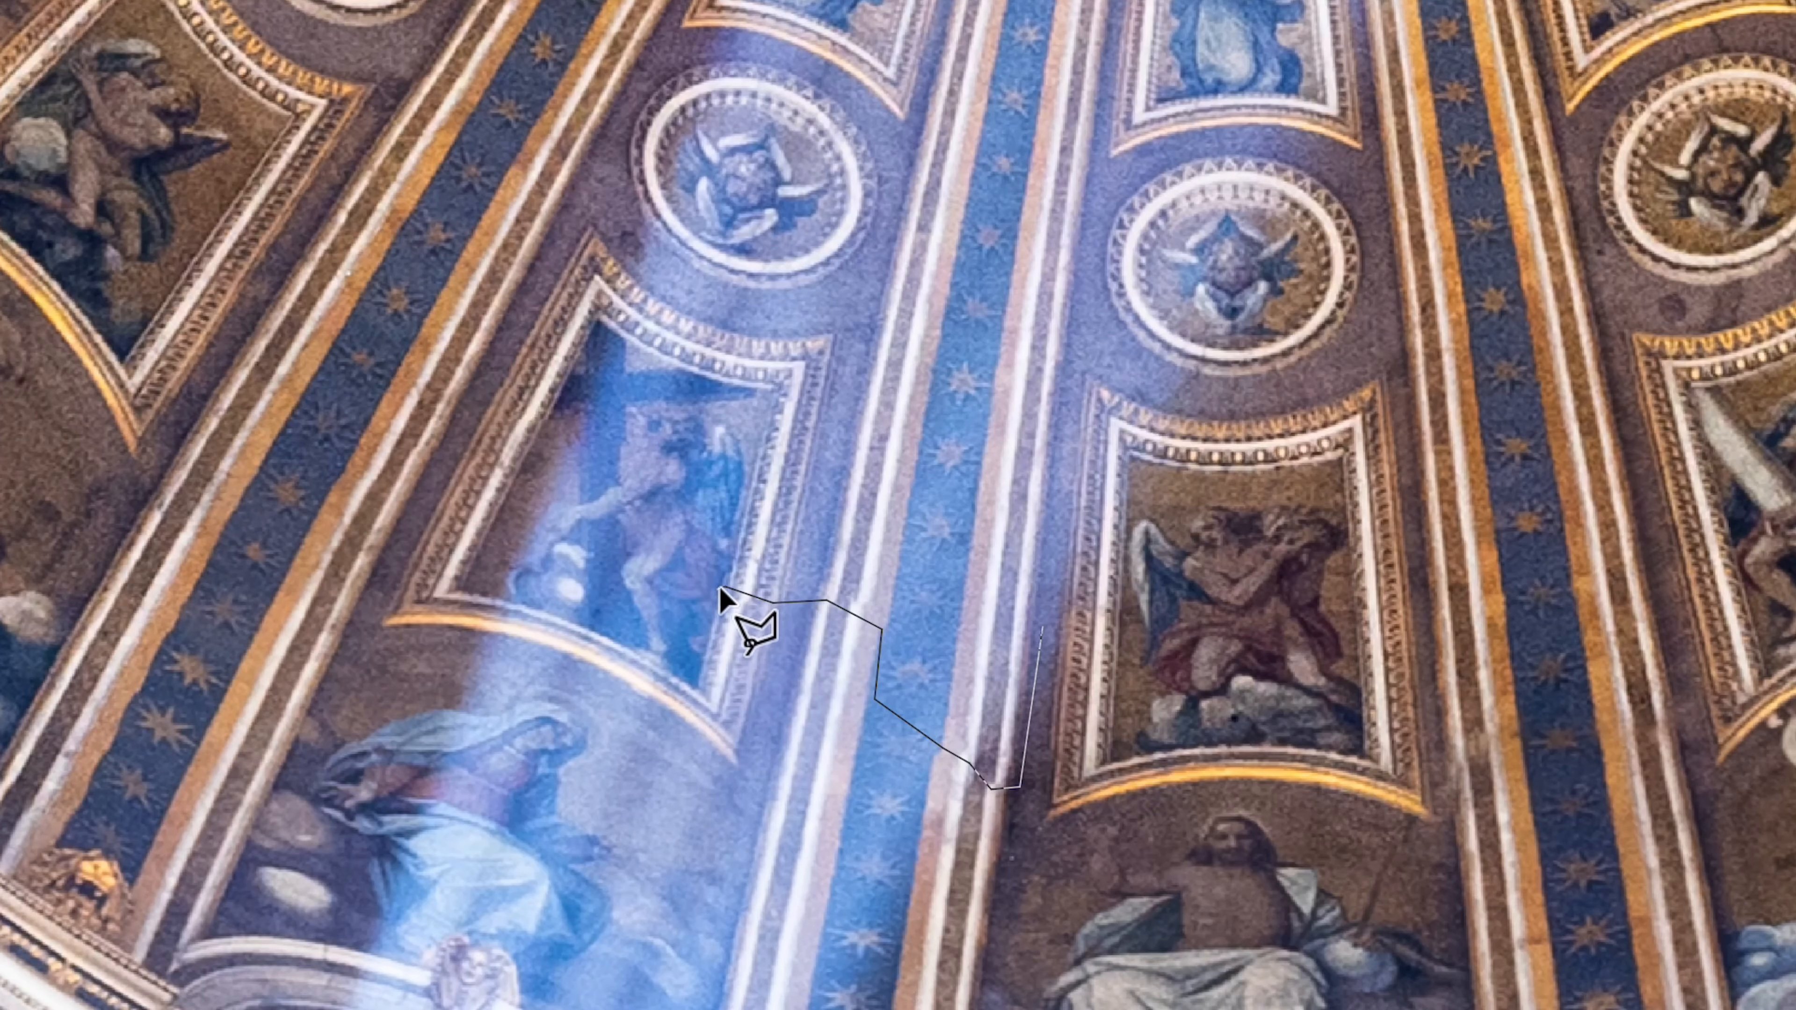
left_click(799, 311)
left_click(877, 260)
left_click(1031, 284)
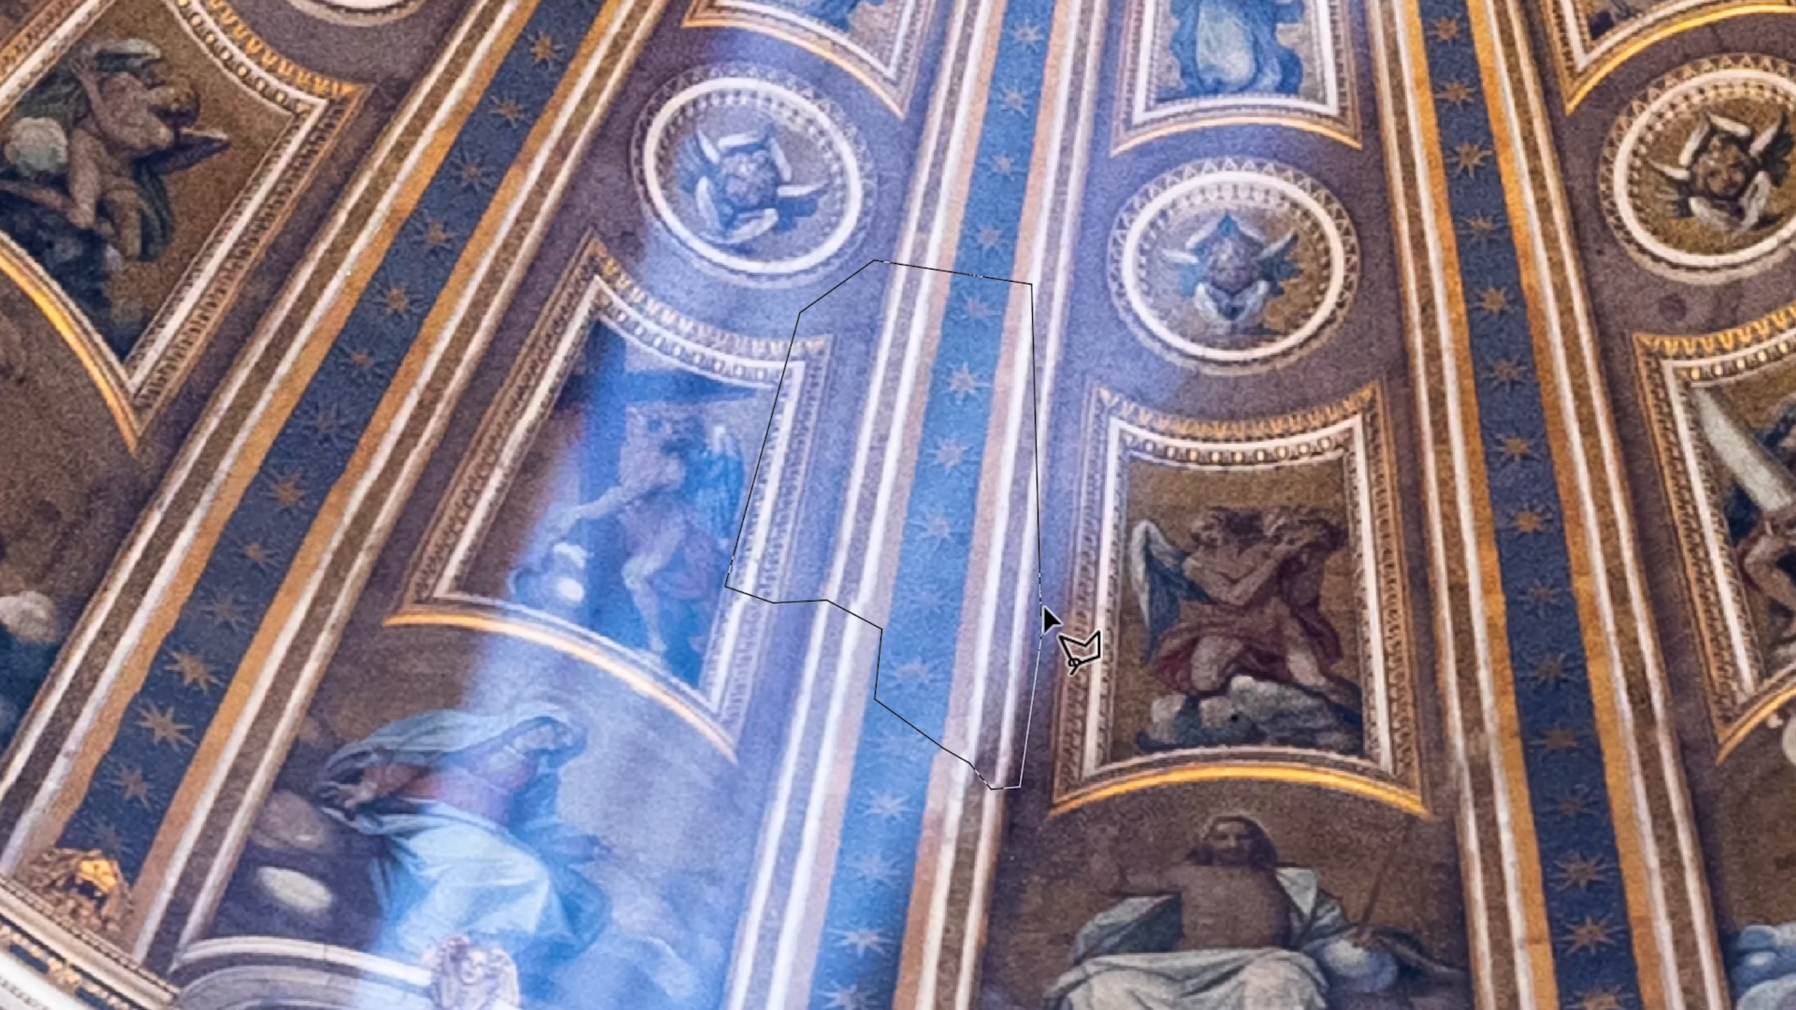
left_click(1042, 626)
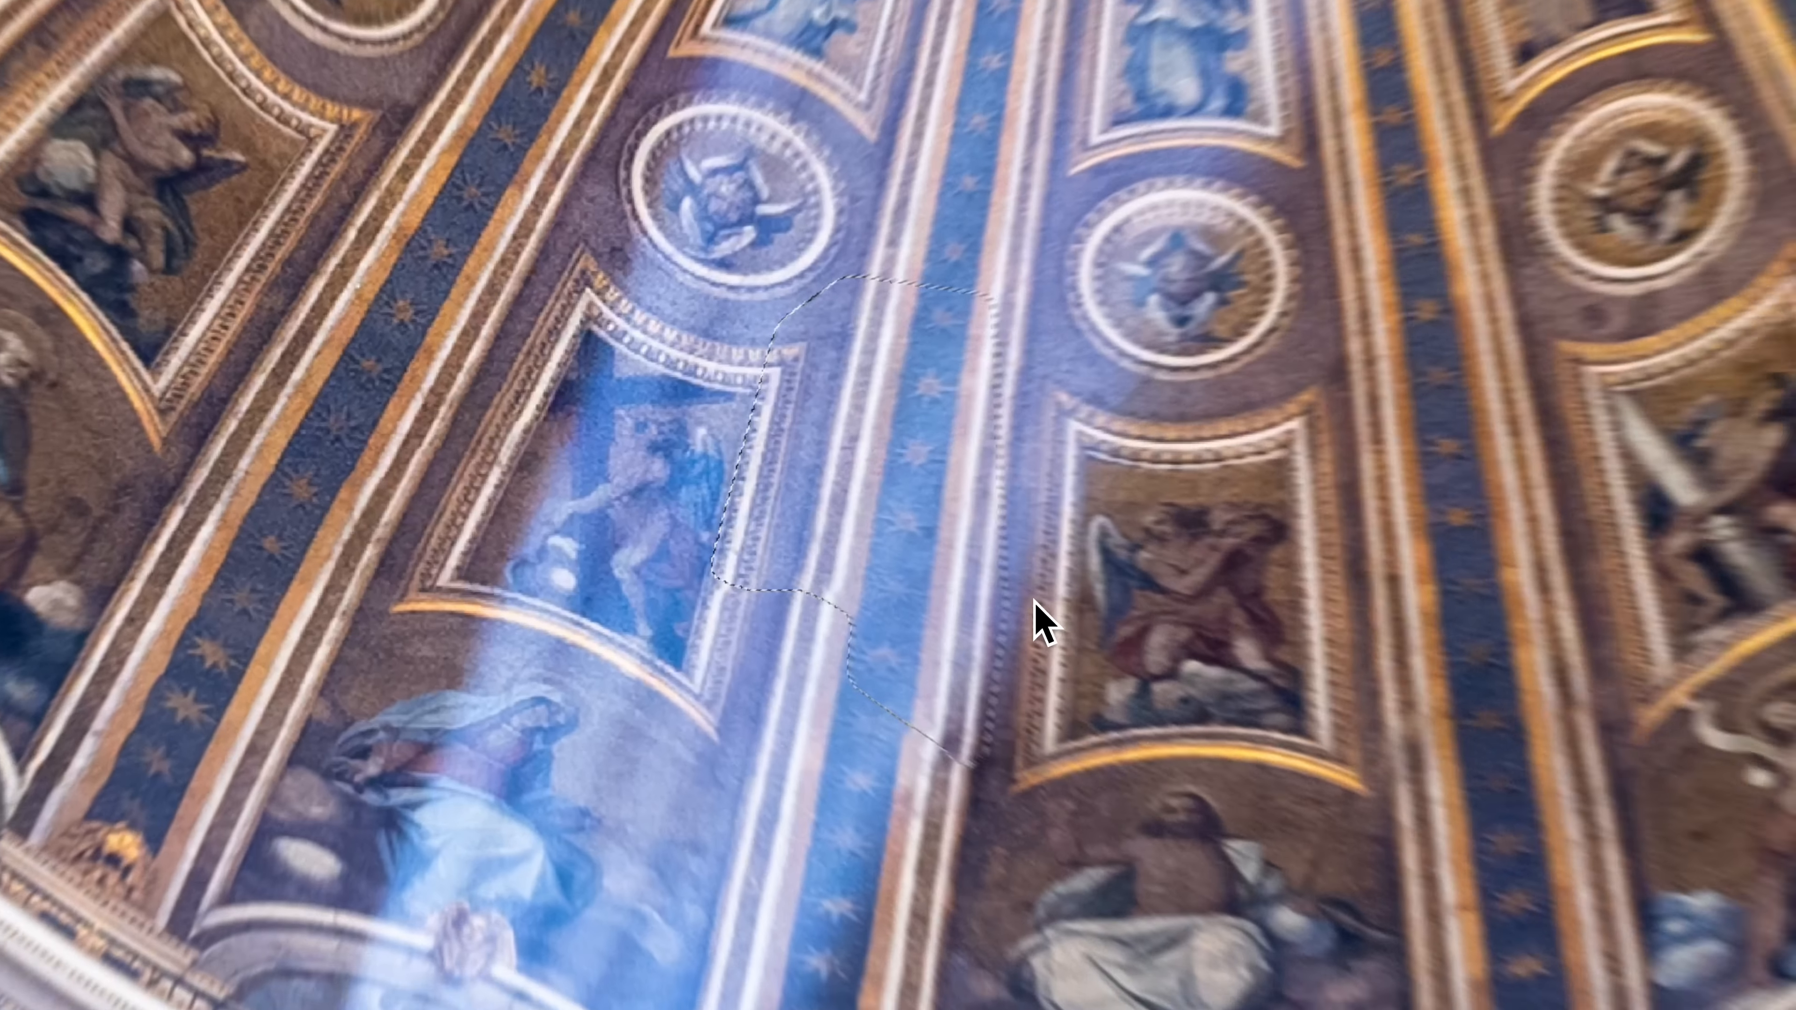
Copy the selected left rib section to its own layer and transform its lower corners to match the rib beneath.
key("super+j")
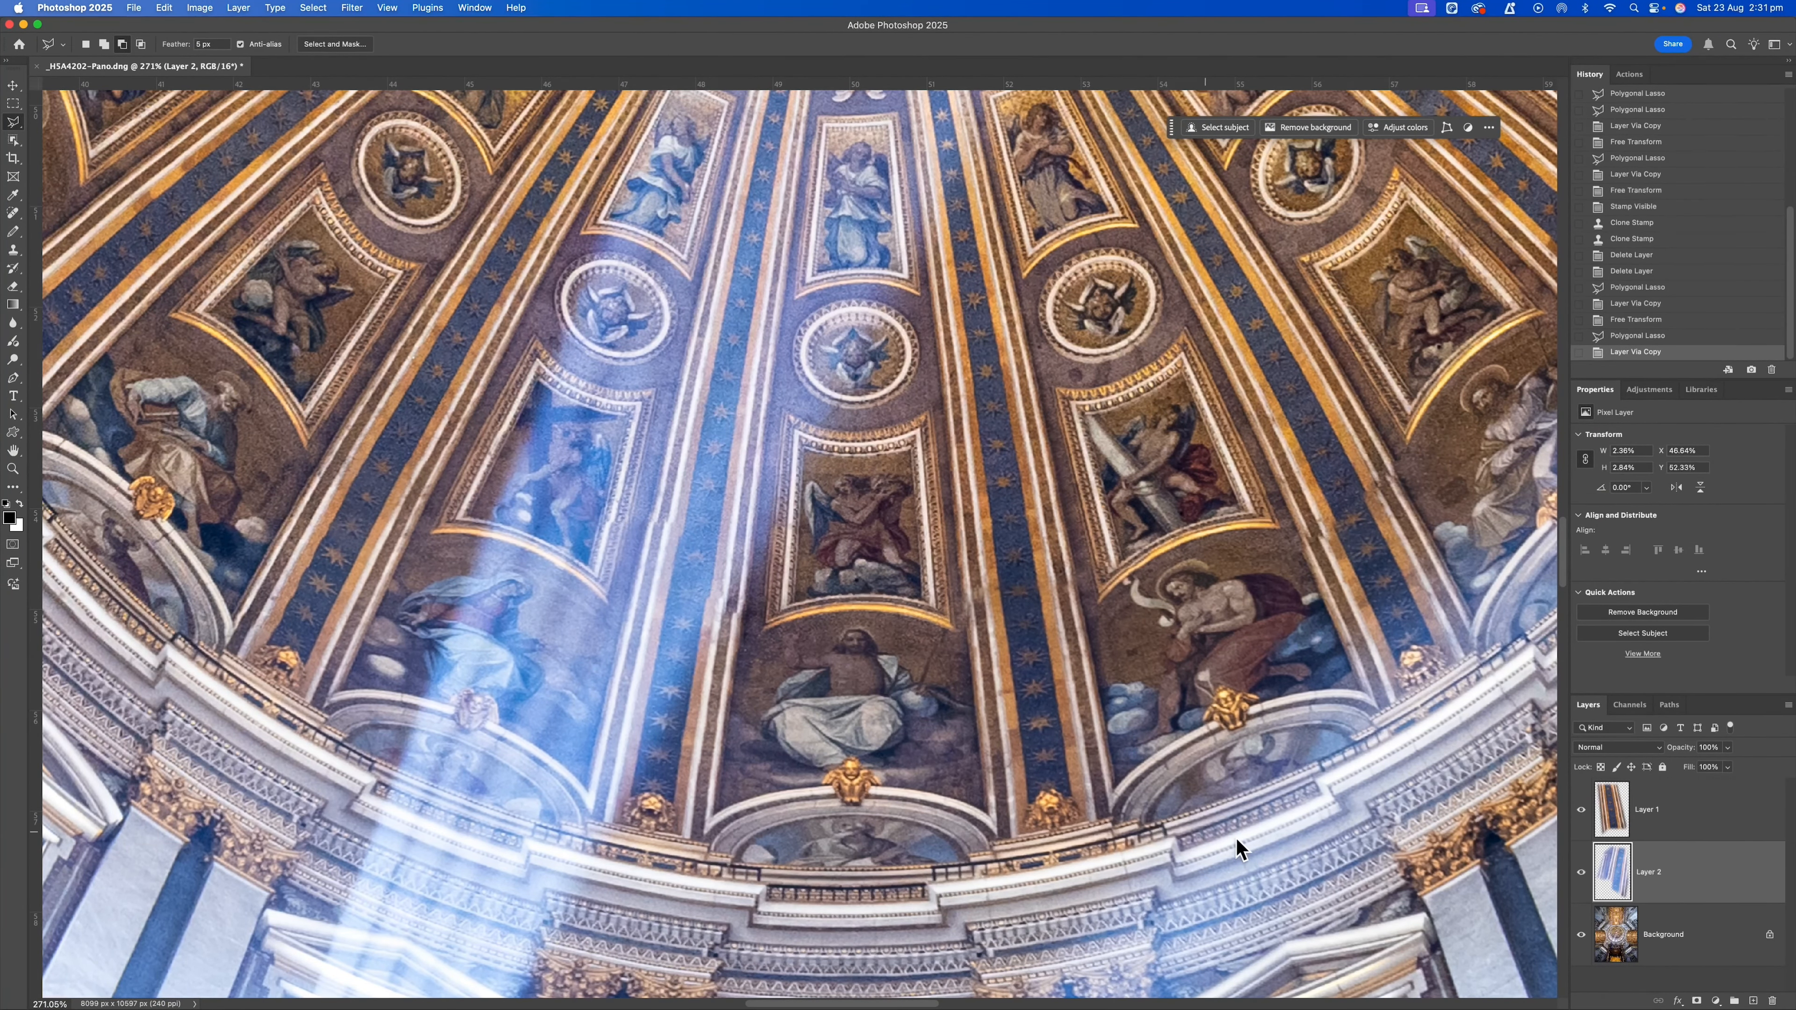
key("super+t")
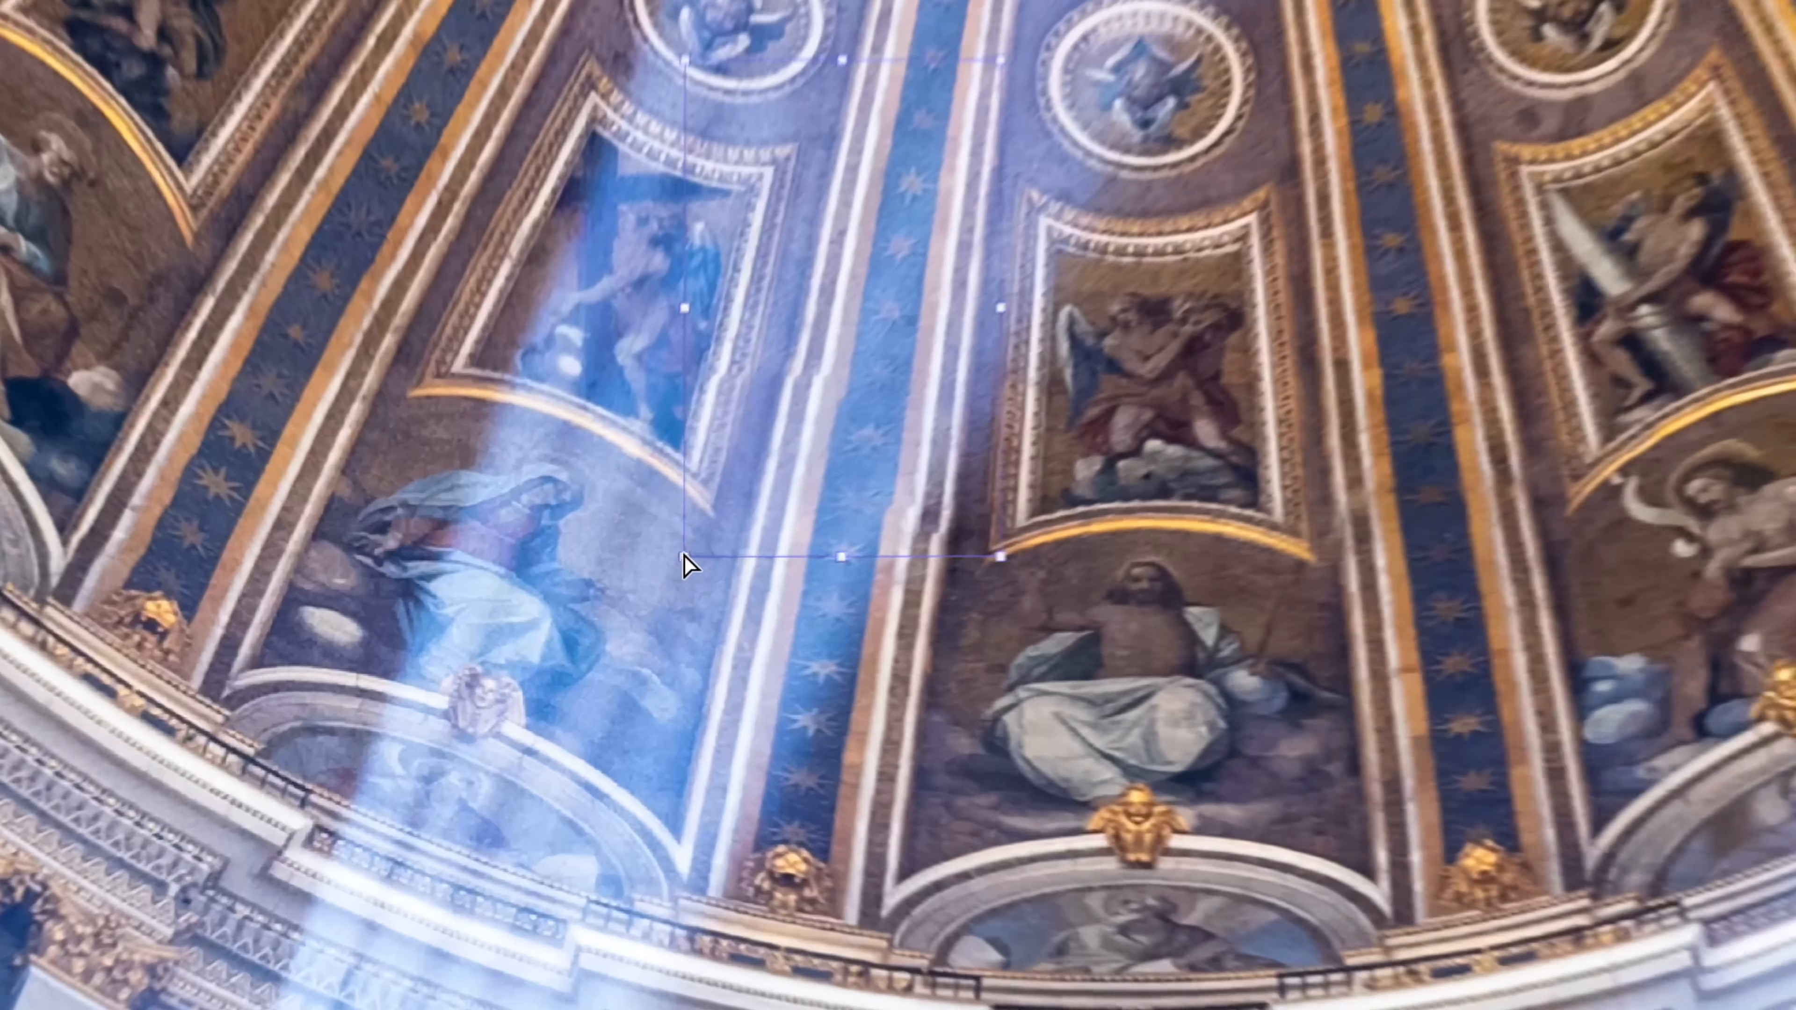
left_click_drag(590, 626, 587, 626)
left_click_drag(710, 537, 710, 541)
left_click_drag(1081, 533, 1076, 538)
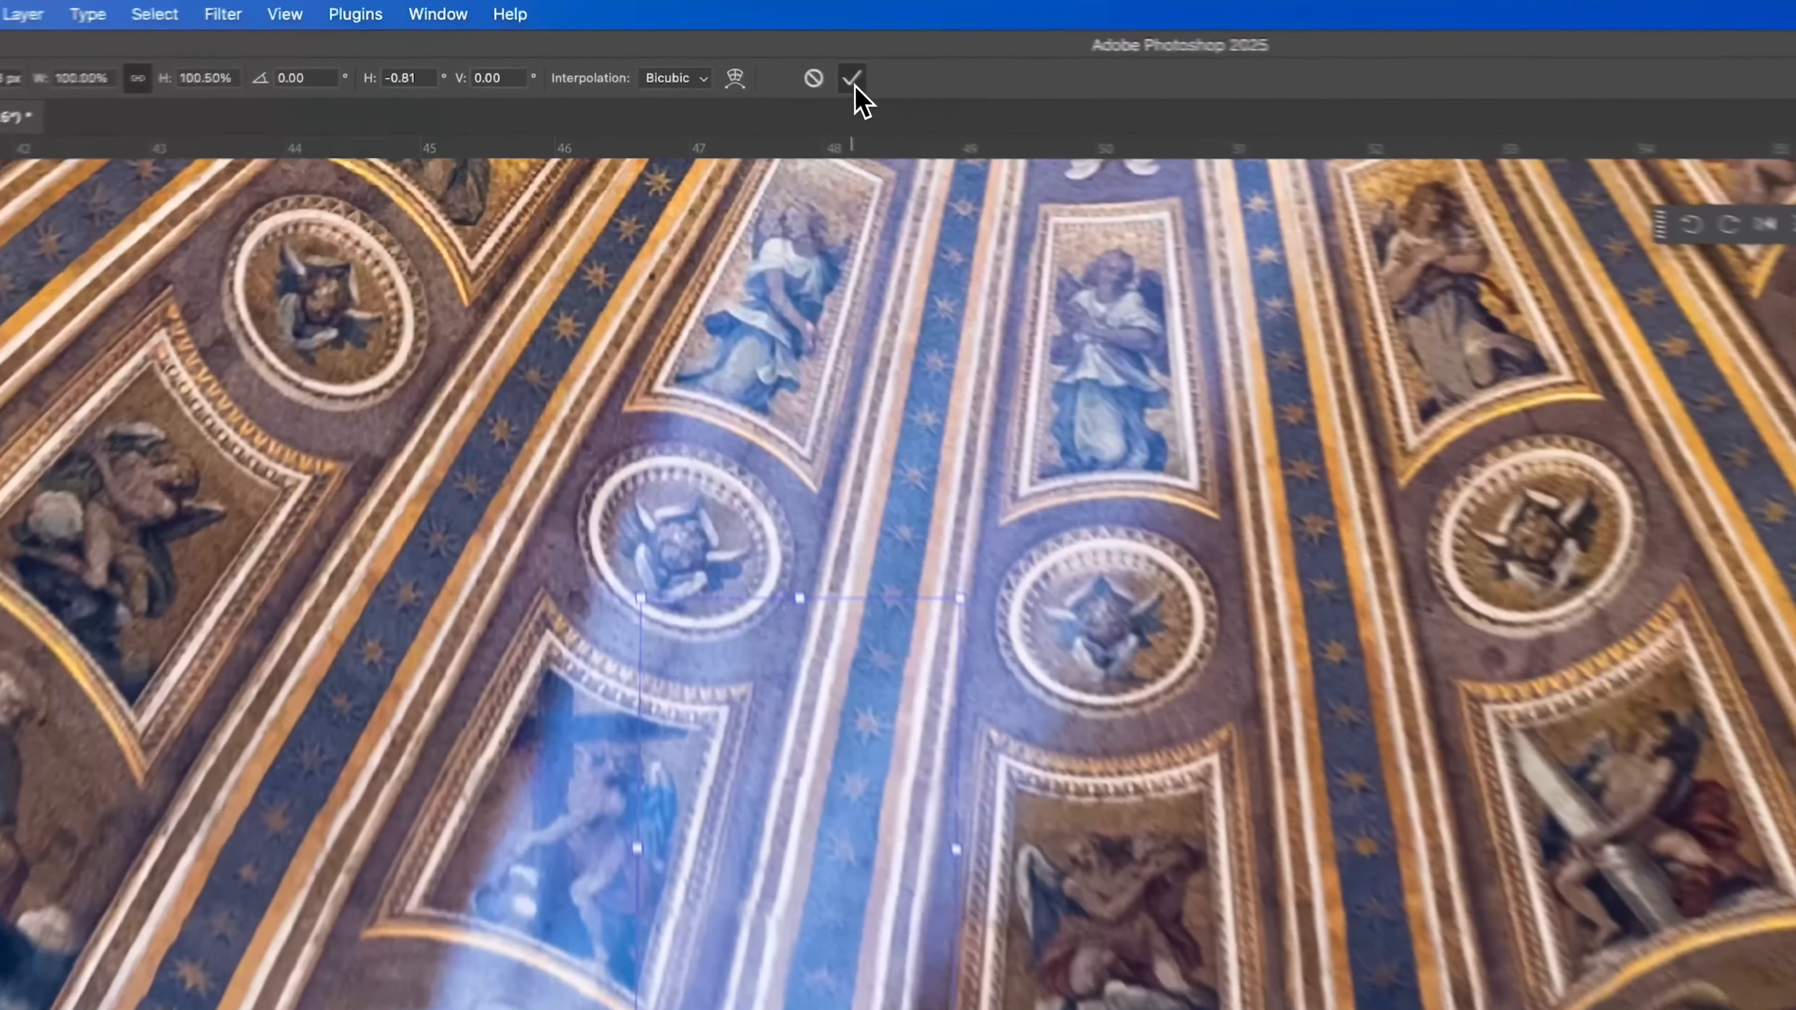
left_click(712, 45)
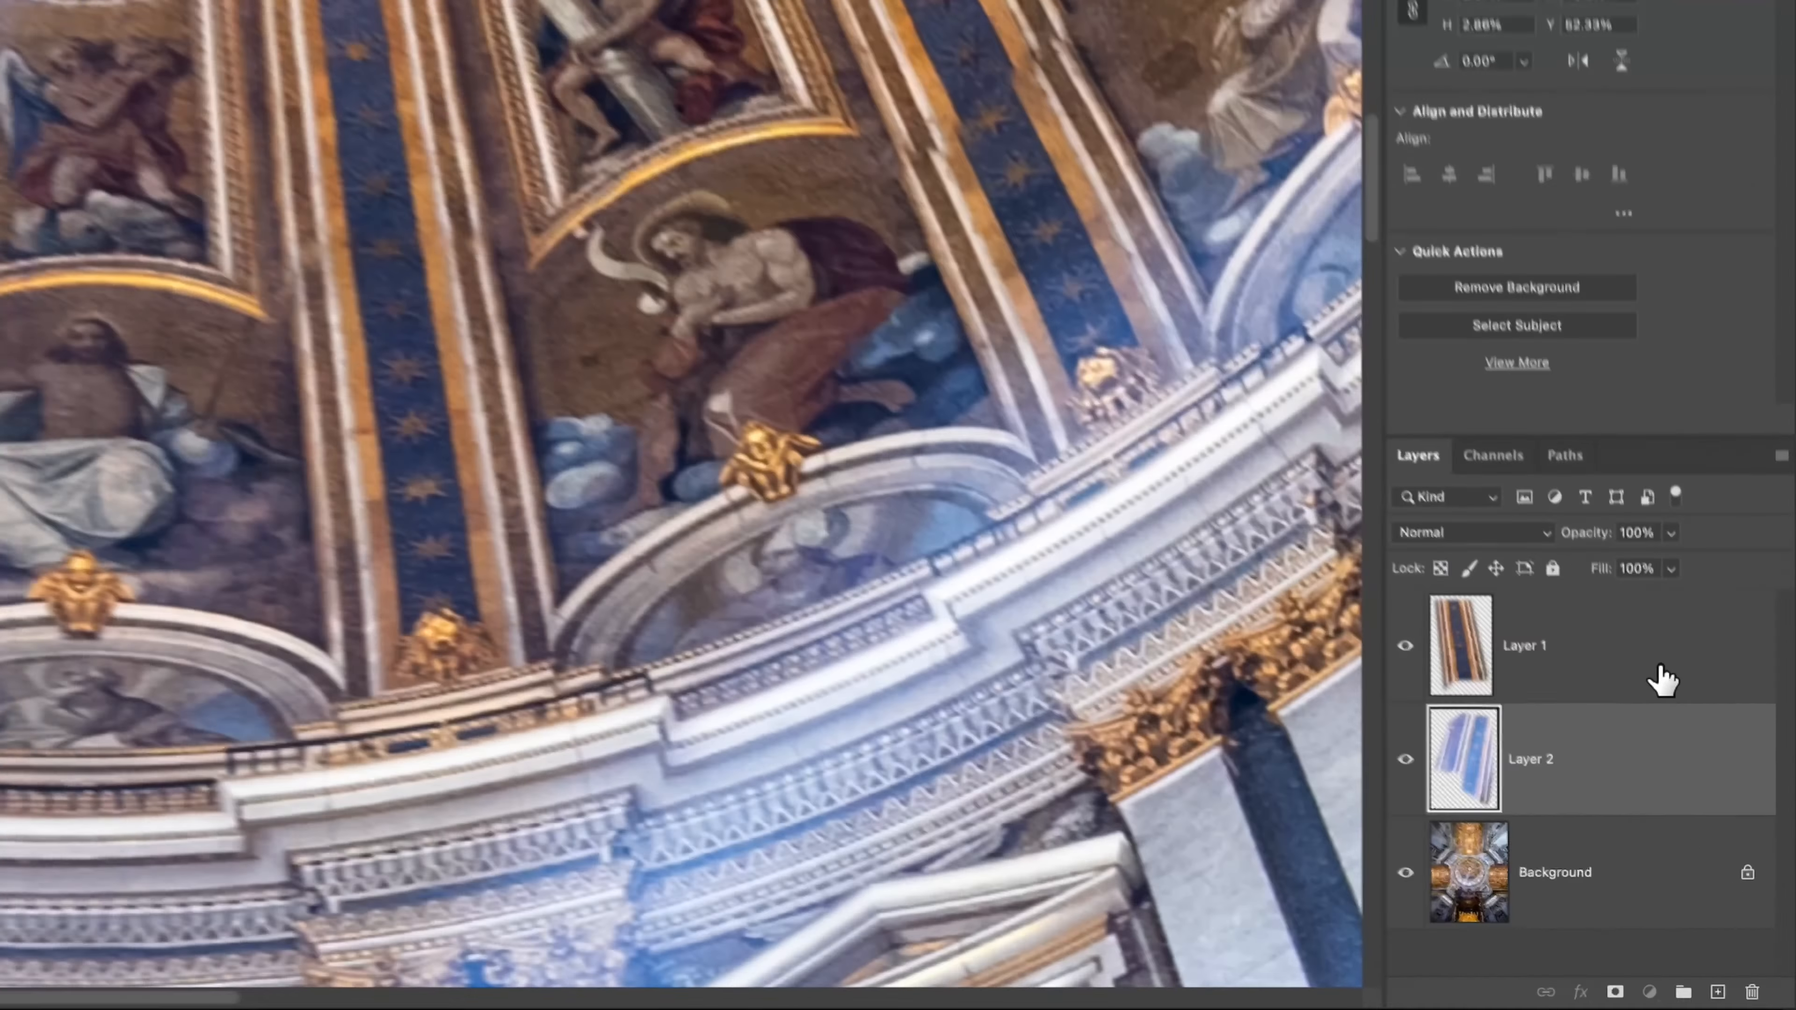
Select the uppermost rib patch layer and stamp all visible layers into a new merged layer above it.
left_click(1726, 832)
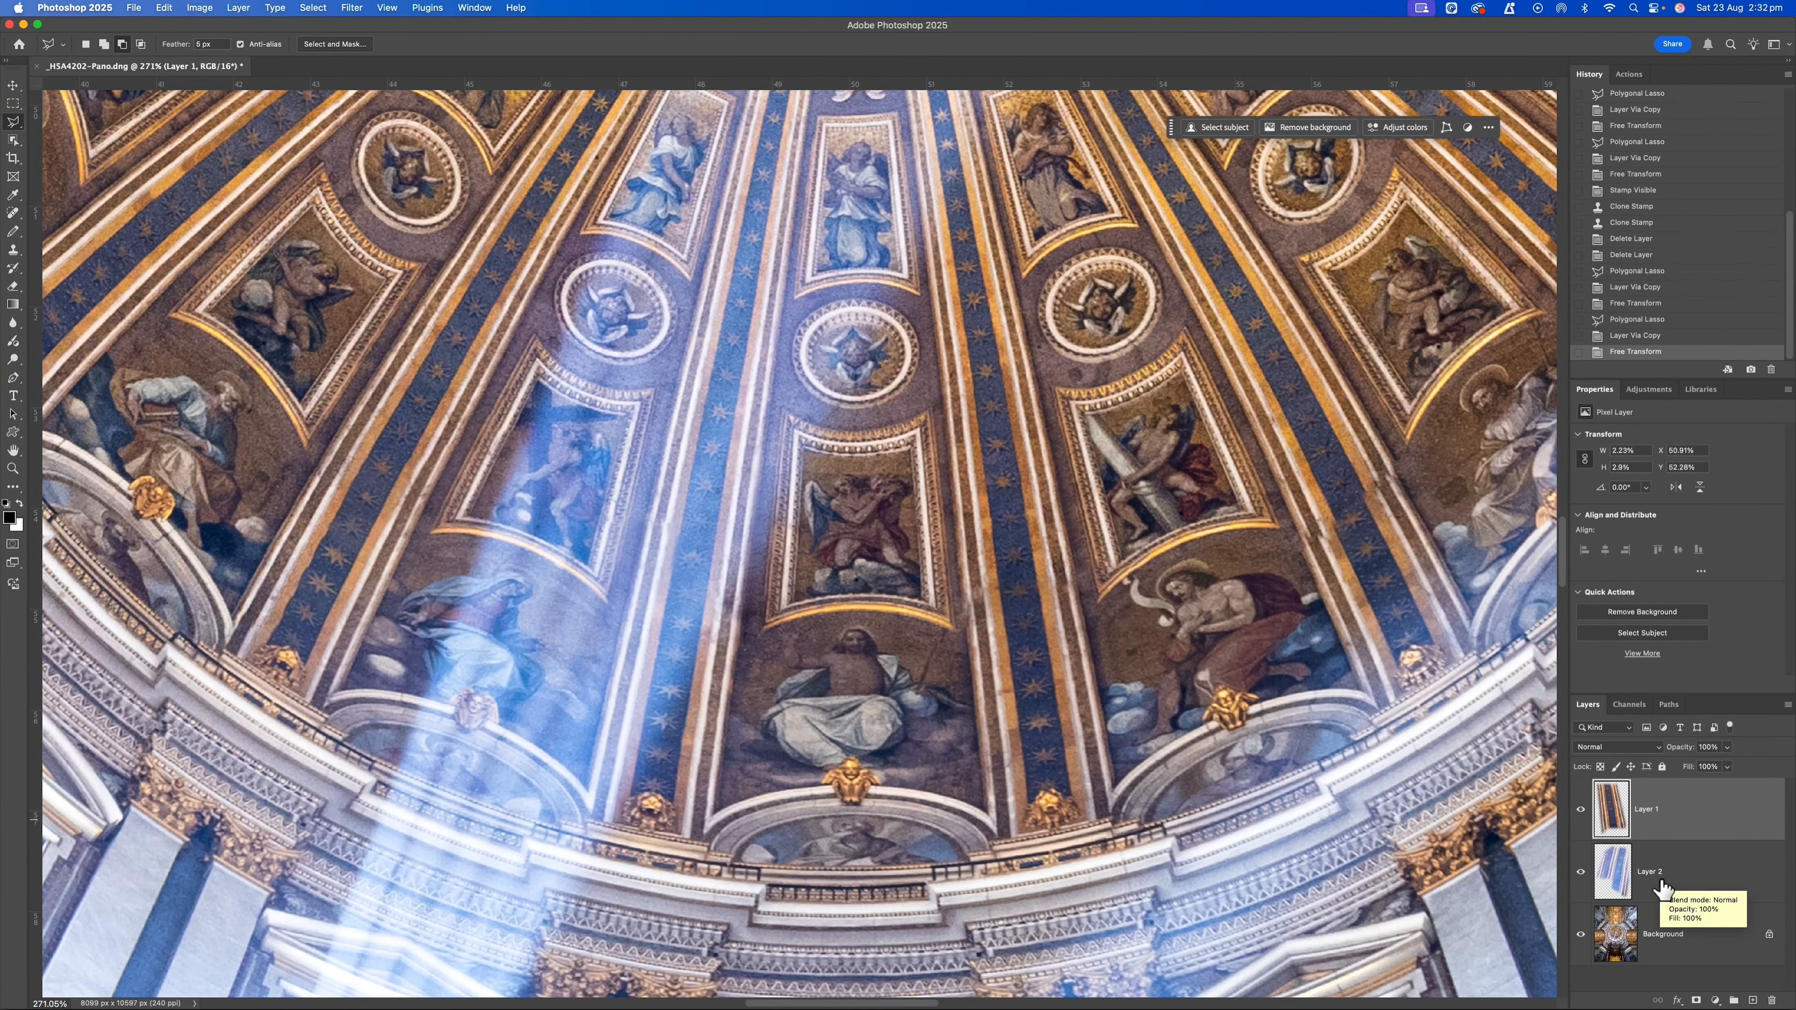
key("super+shift+alt+e")
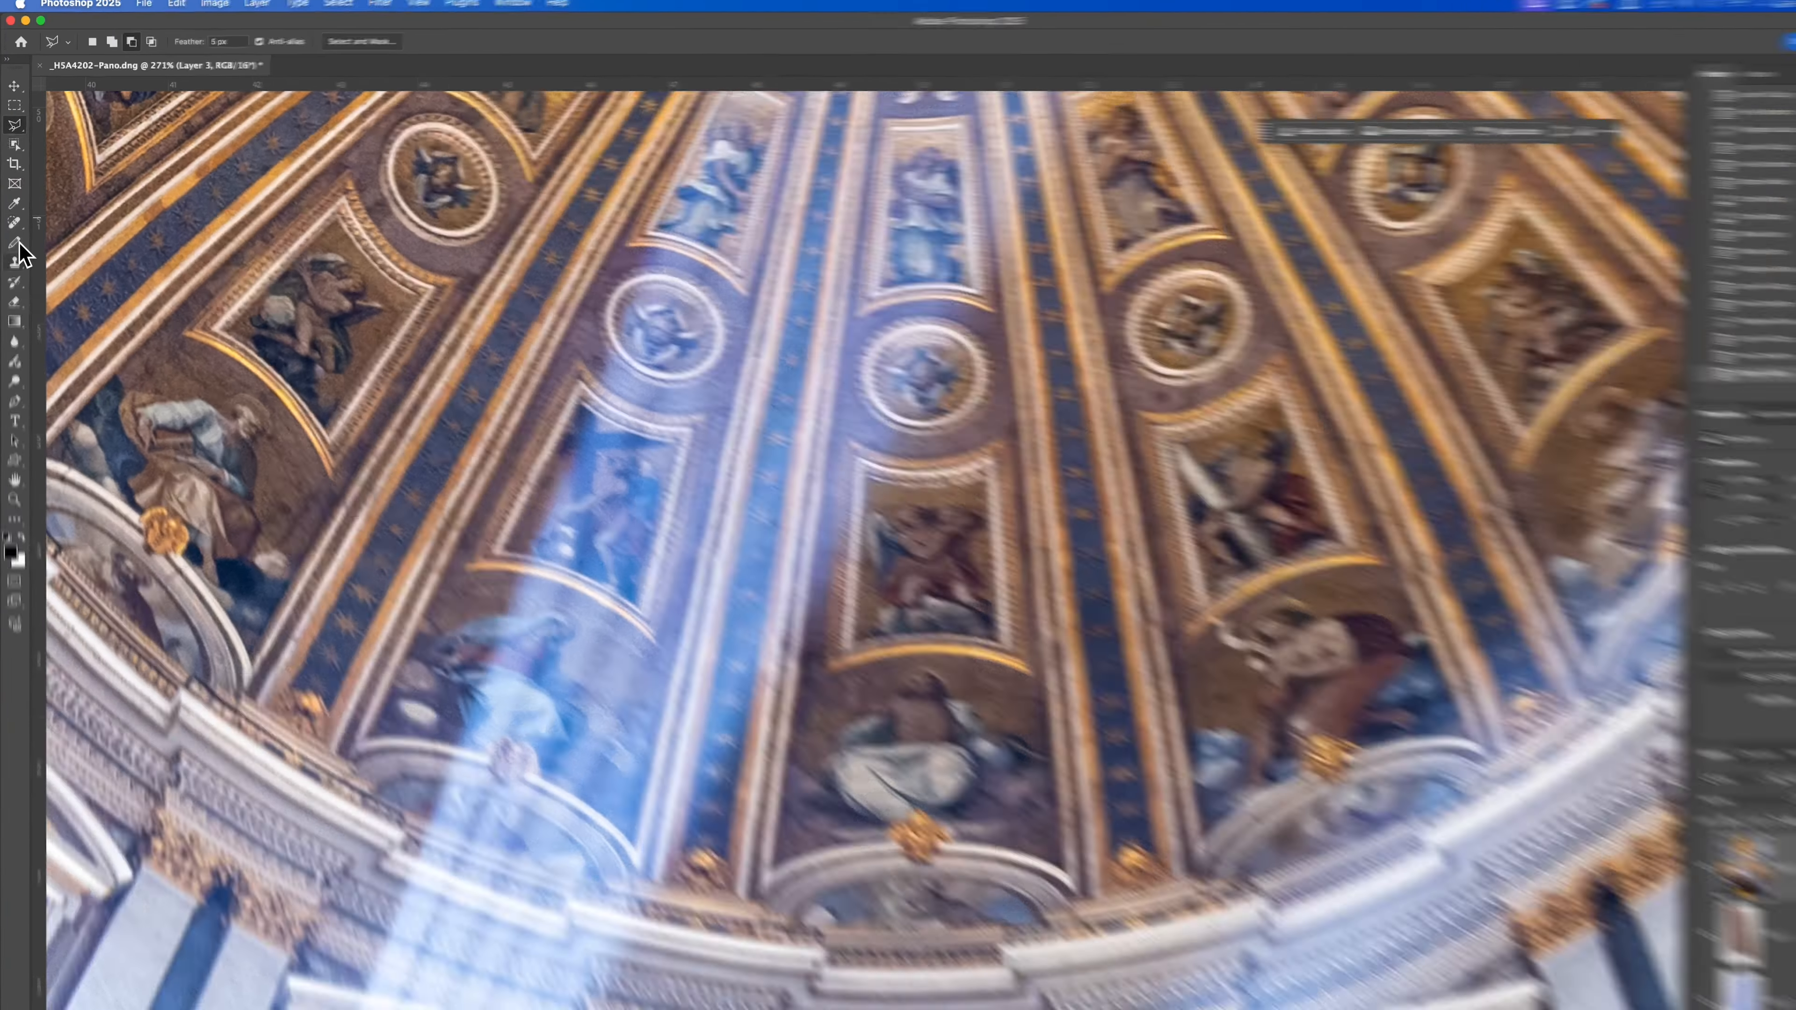
Retouch the patched edge of the light-struck starred rib beside the central angel panel with the Clone Stamp, undoing the last stroke.
left_click(13, 250)
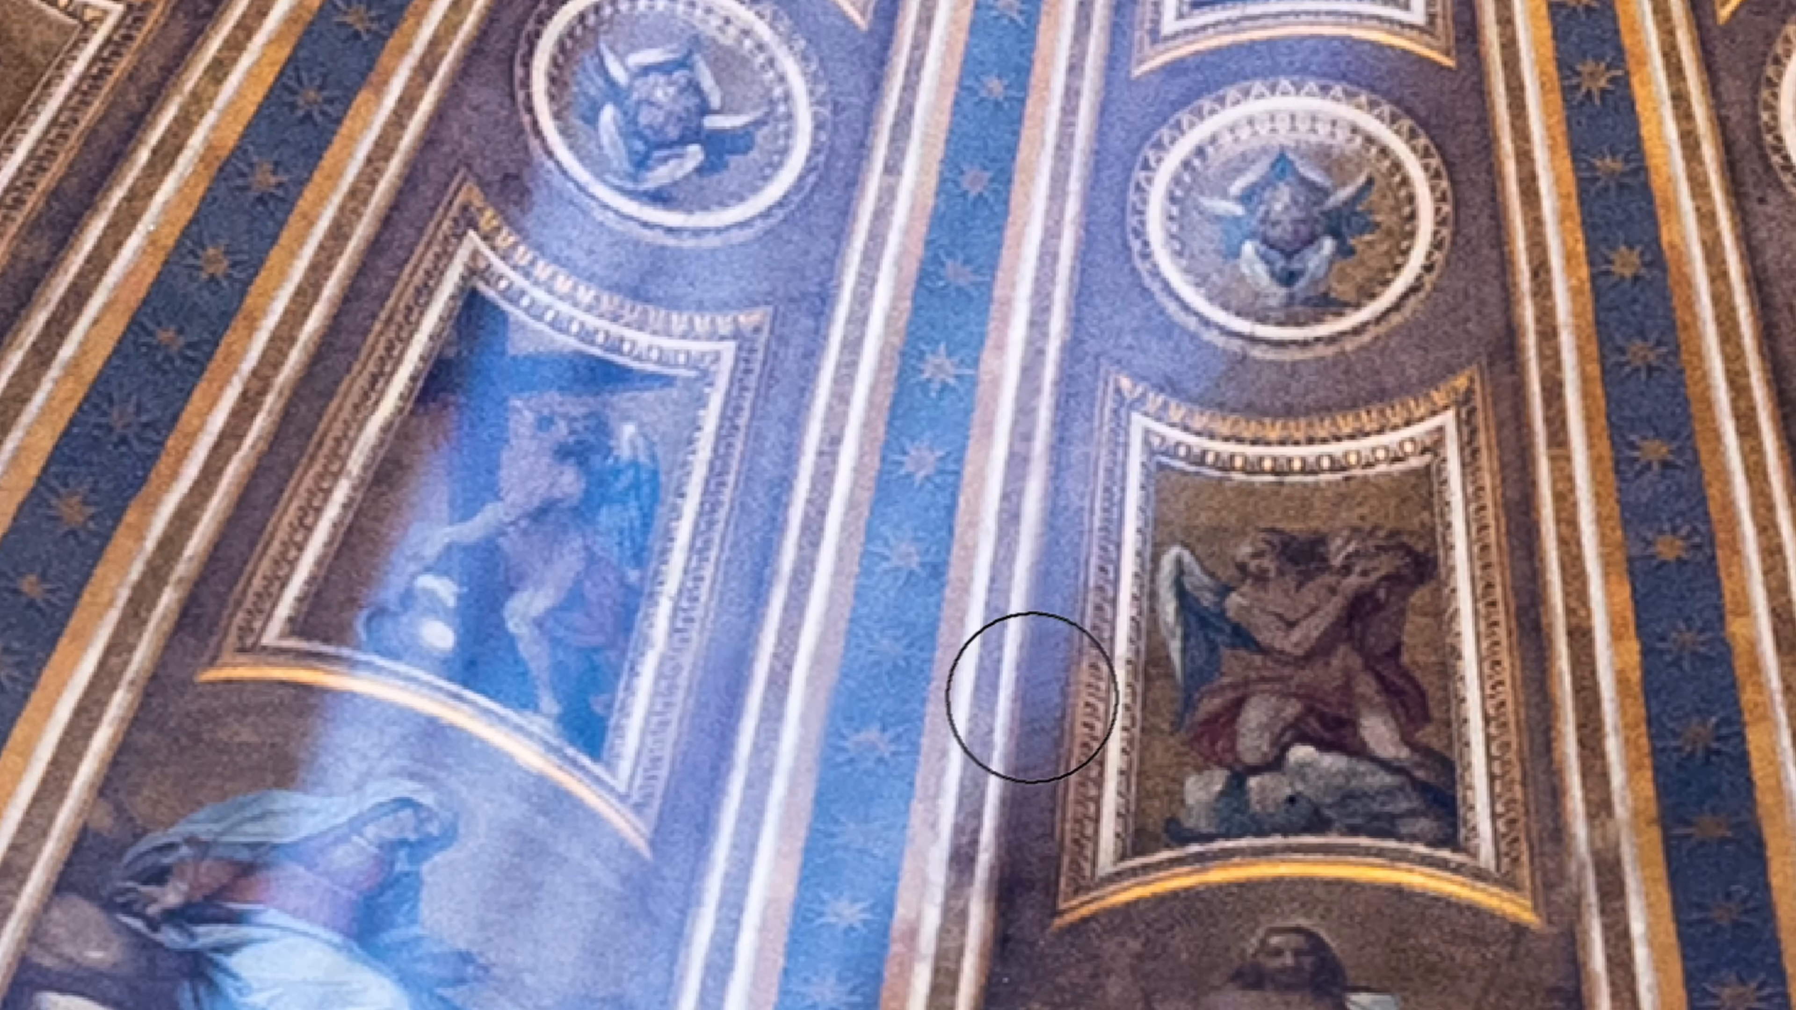
left_click_drag(912, 662, 735, 573)
left_click_drag(1204, 696, 1051, 690)
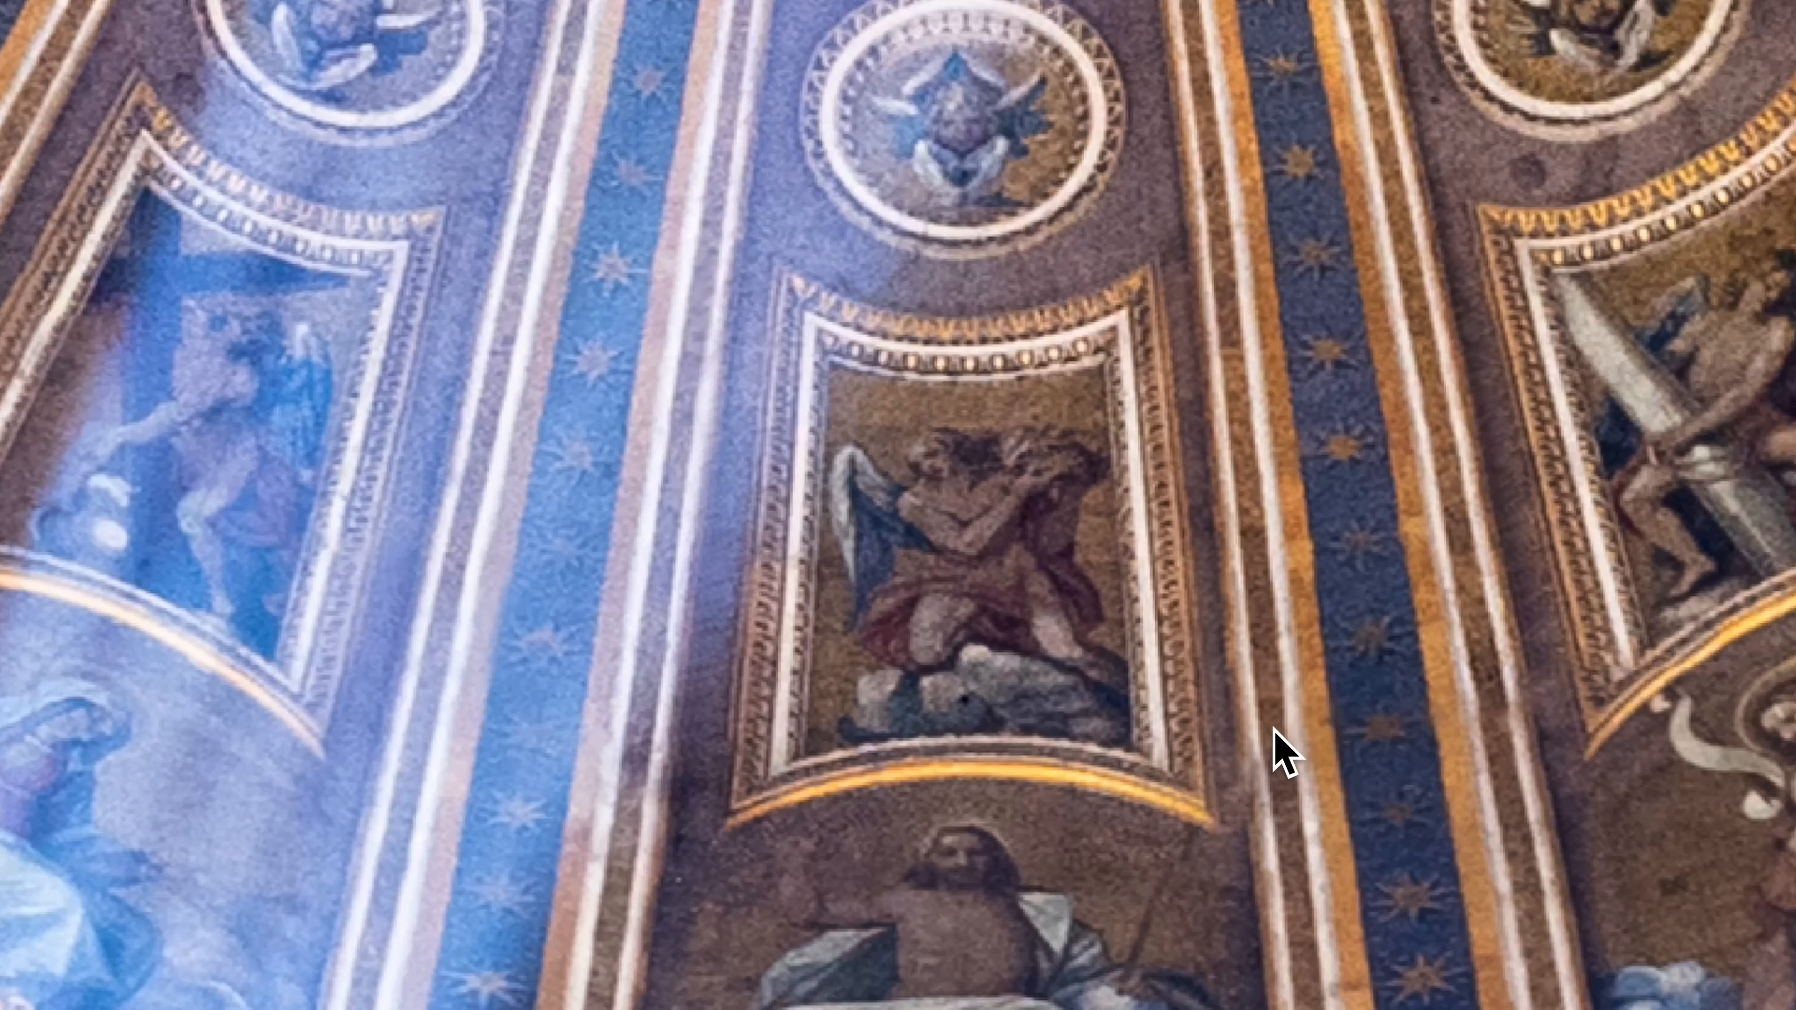
key("super+z")
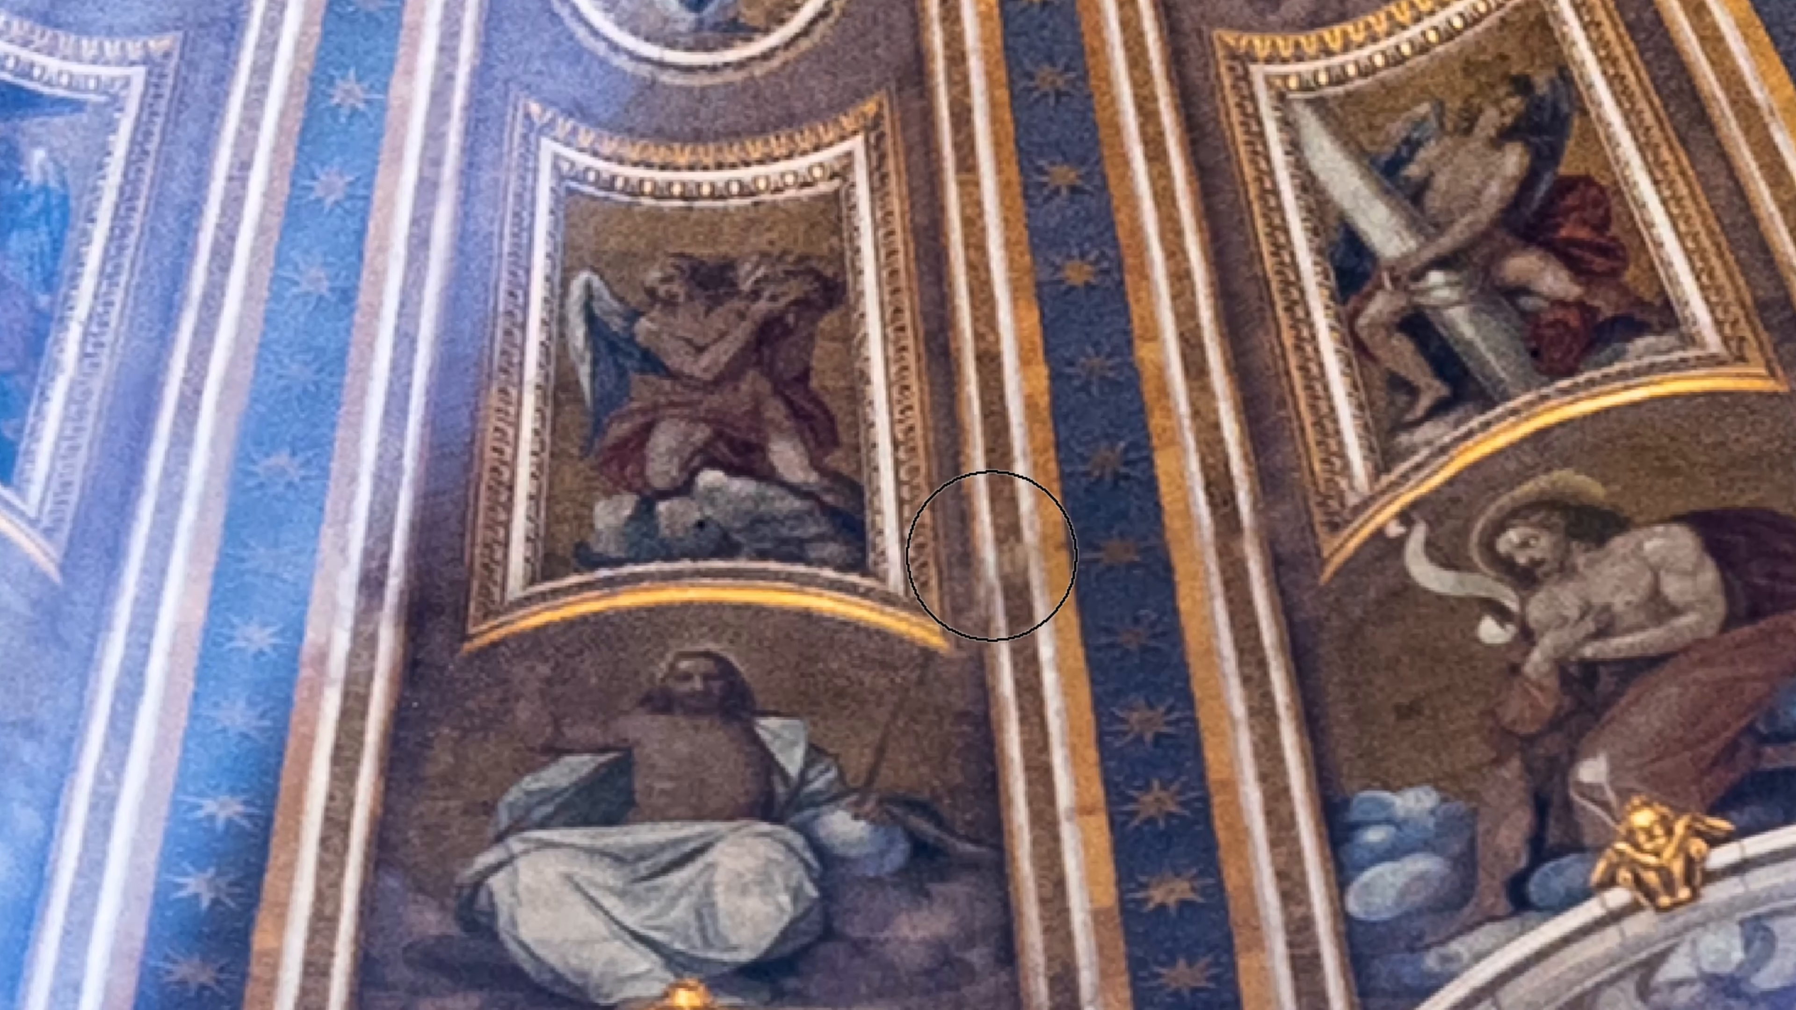
Reduce the Clone Stamp brush size and clone over the join on the white-and-gold rib border between the central angel panel and the darker starred rib.
key("bracketleft")
key("bracketleft")
left_click_drag(992, 556, 997, 606)
key("super+minus")
key("super+minus")
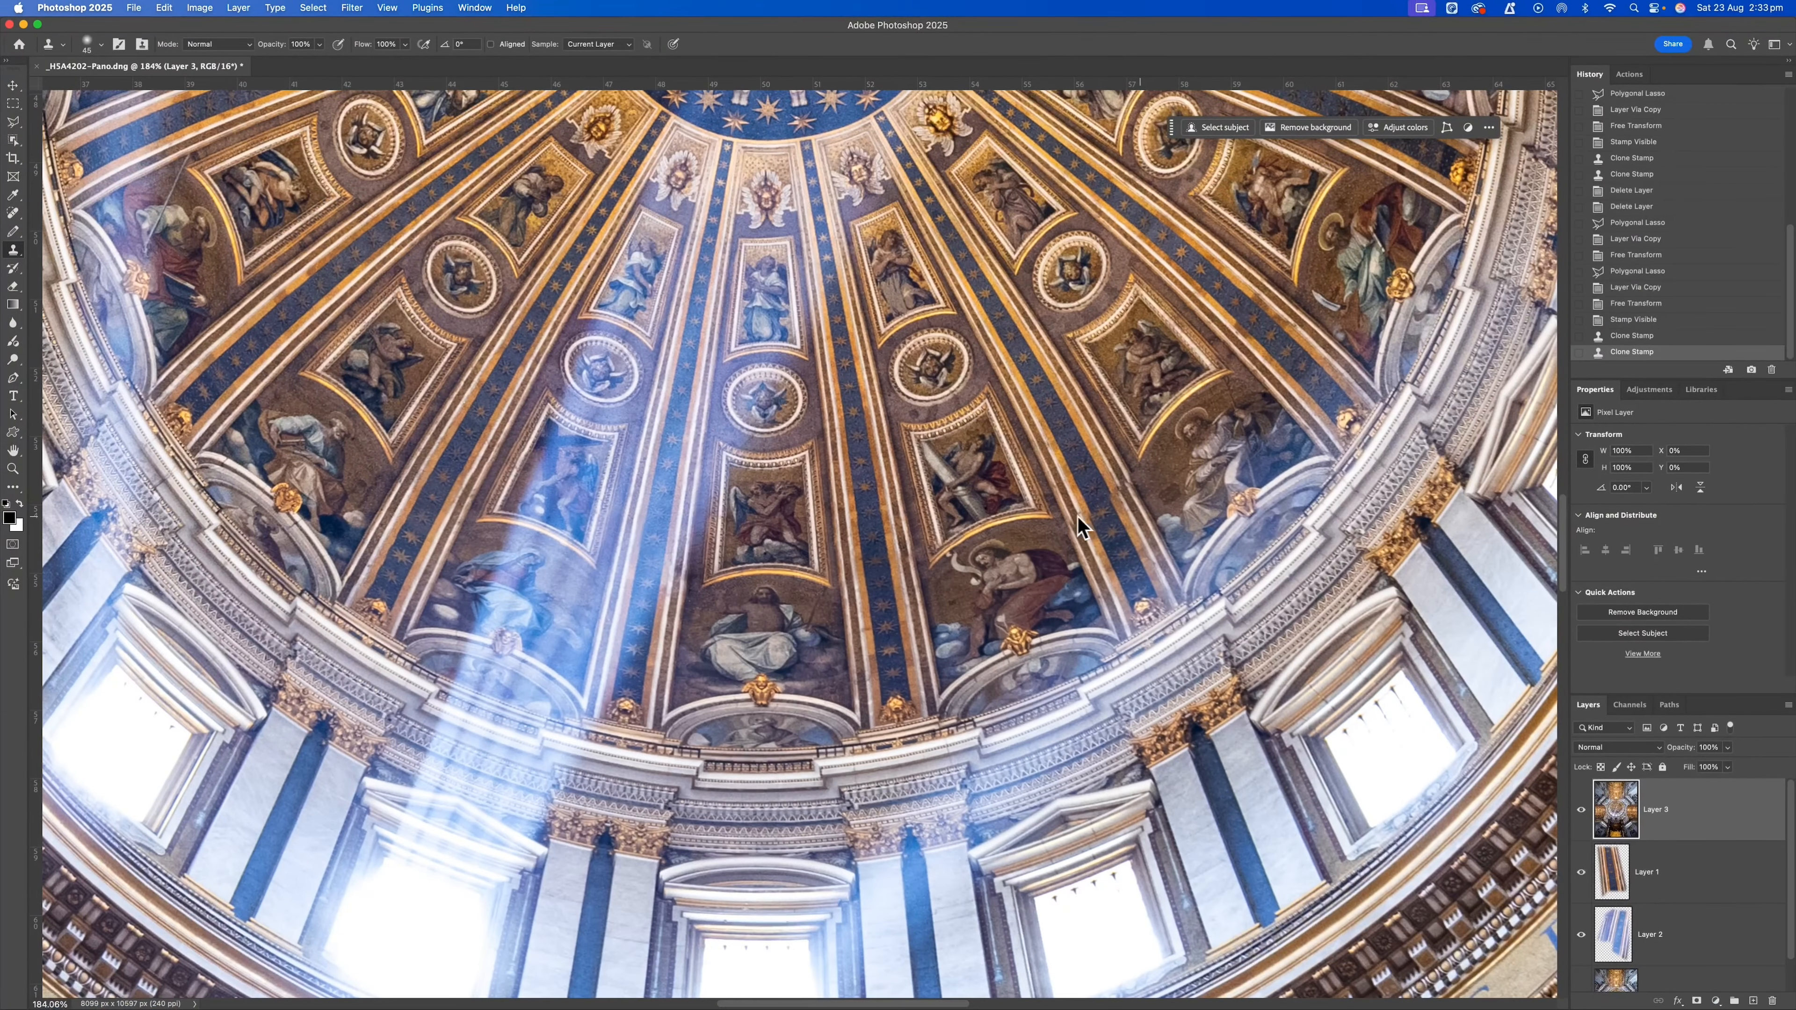
scroll(1097, 506, "down", 3)
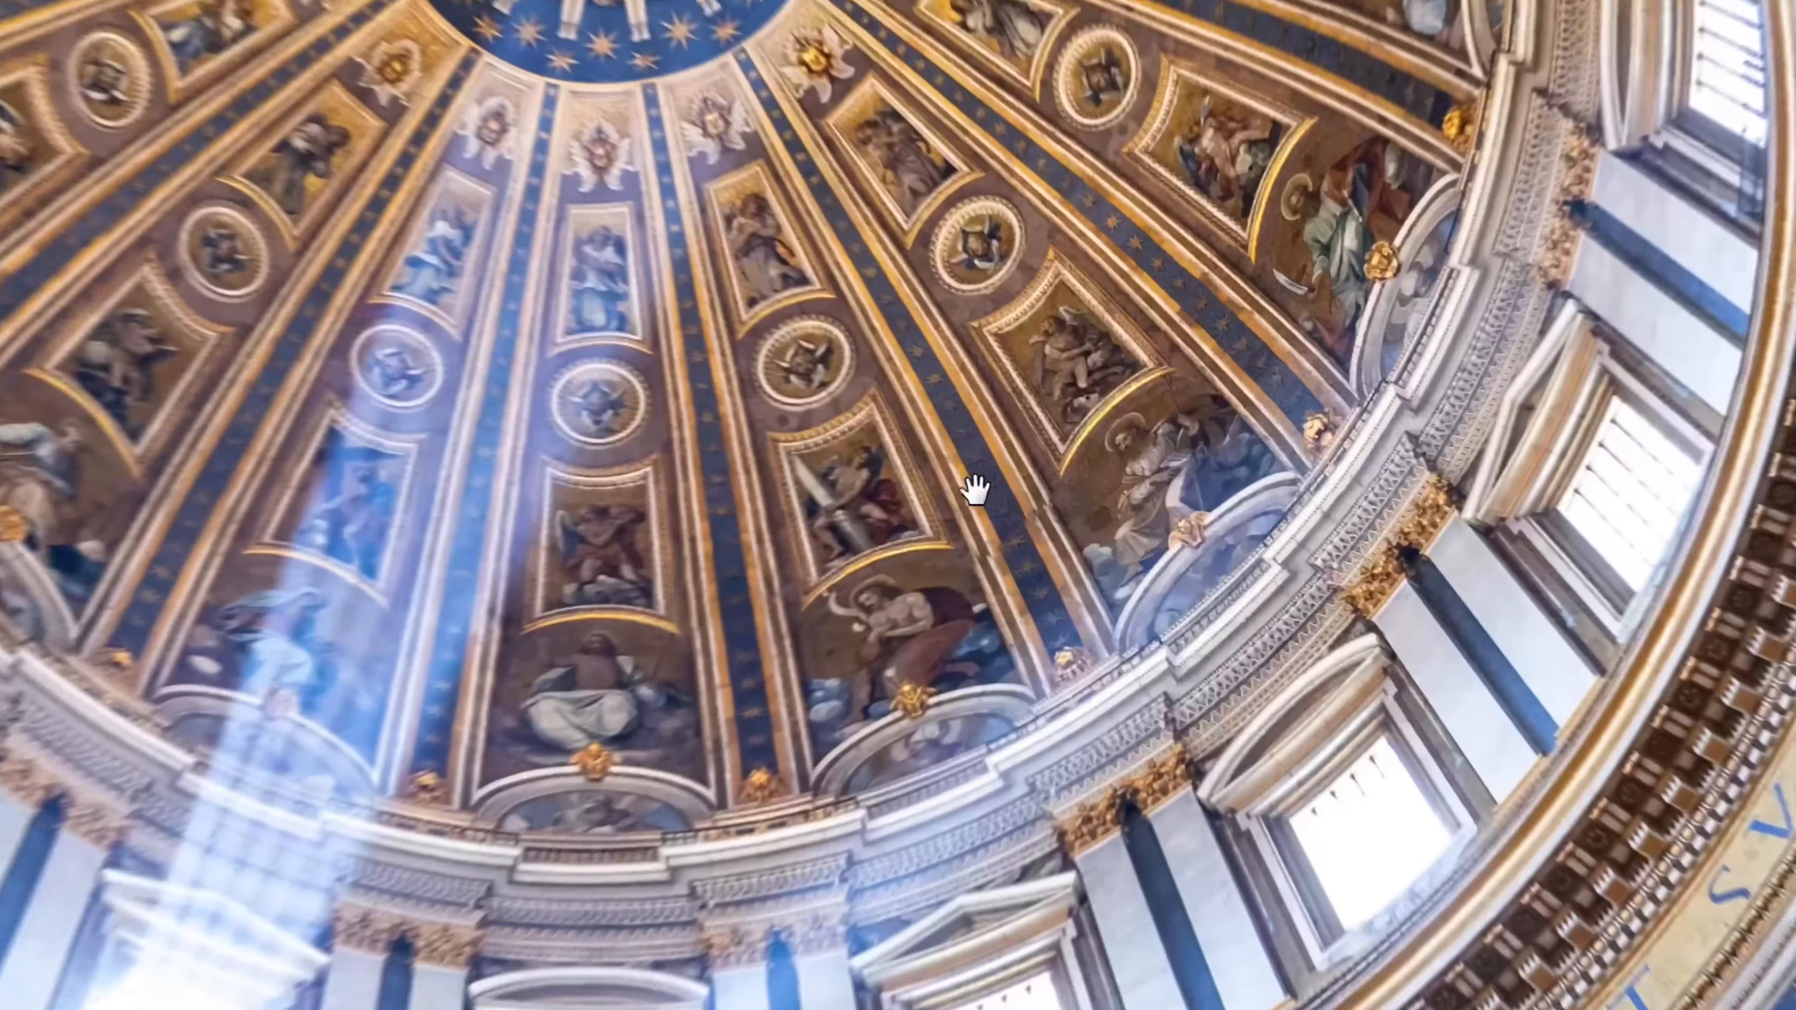
left_click_drag(1078, 478, 1066, 524)
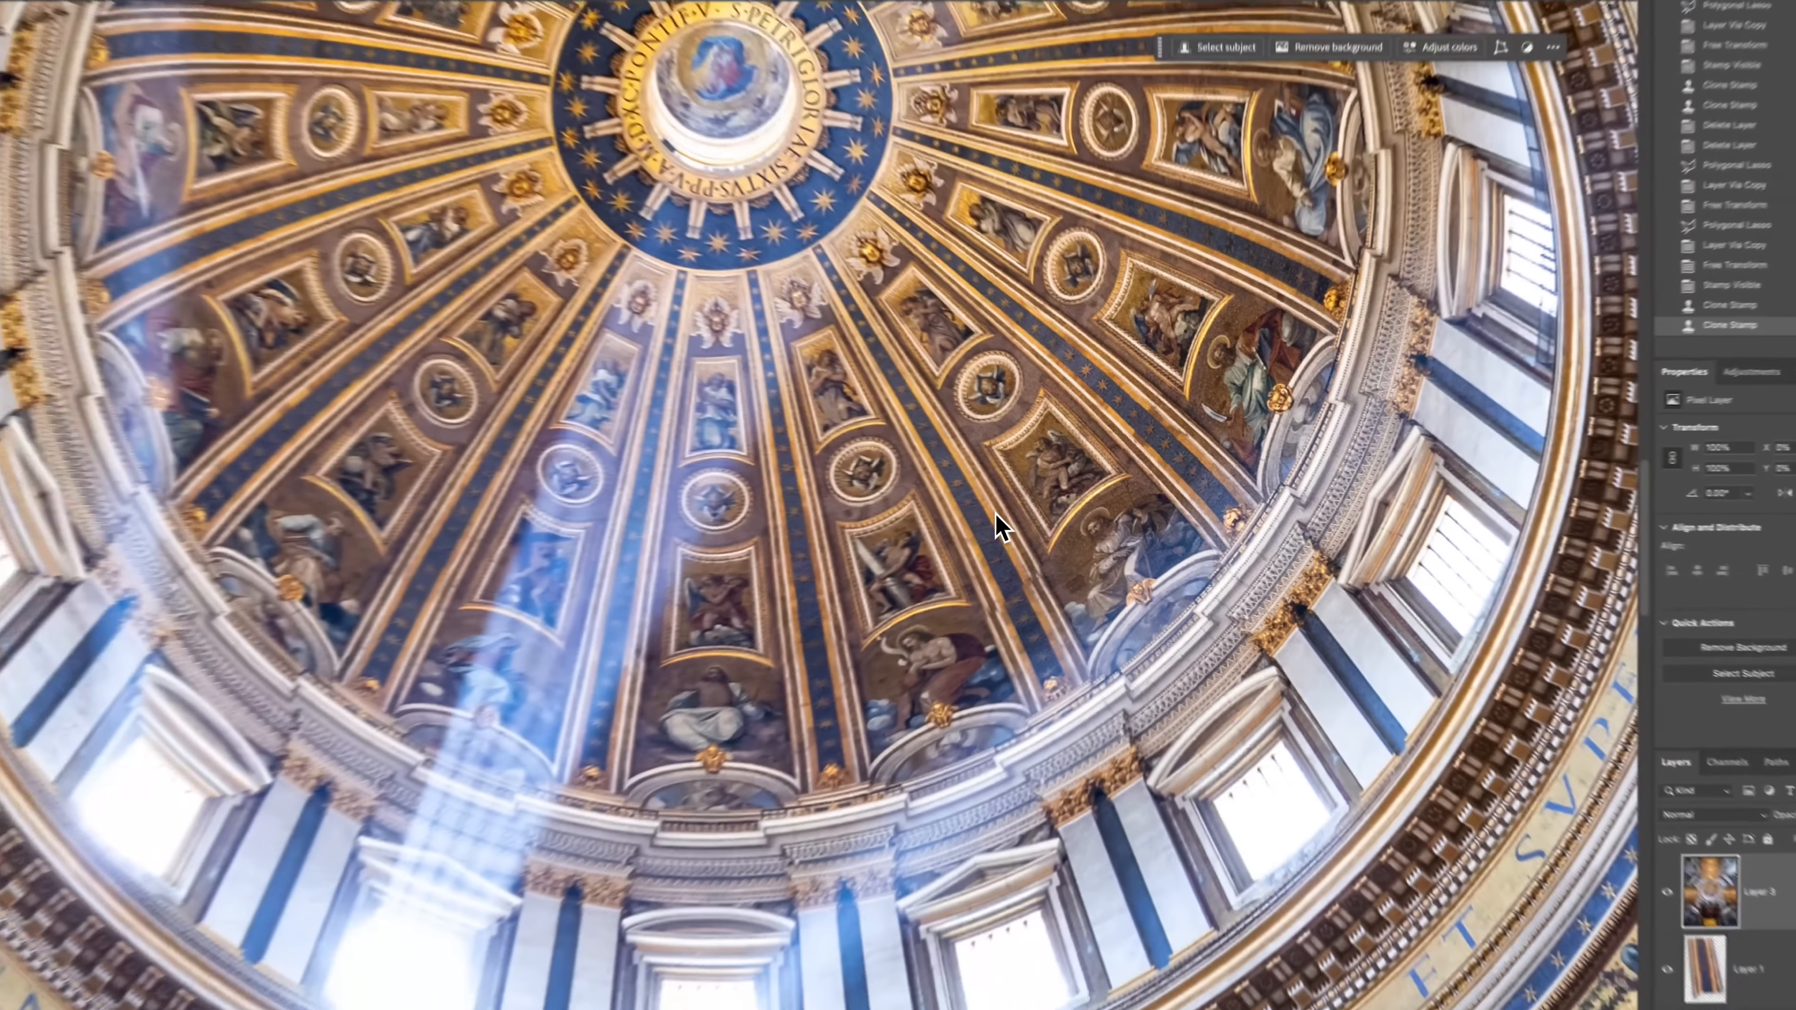